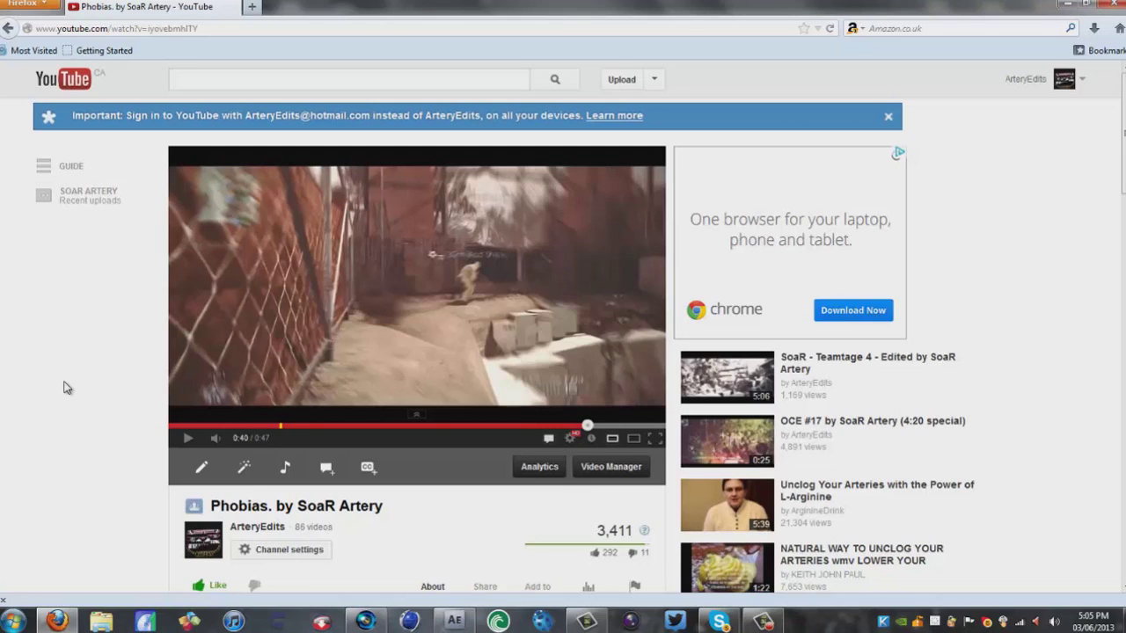
Play the Phobias reference video briefly and pause it on the effect shot near 0:42.
click(186, 438)
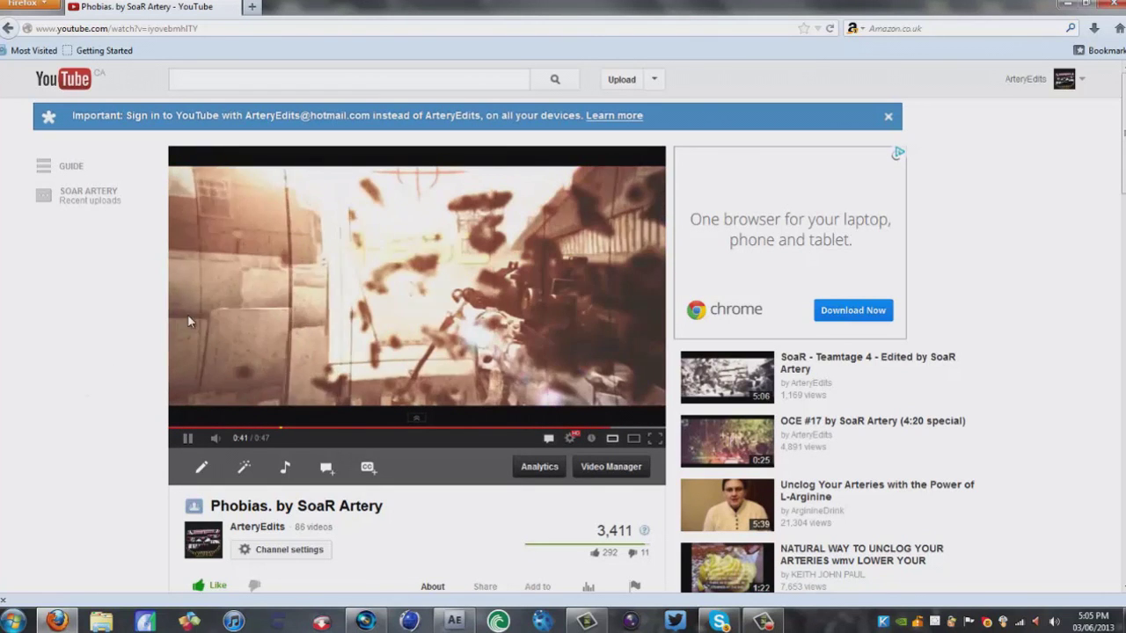
click(188, 314)
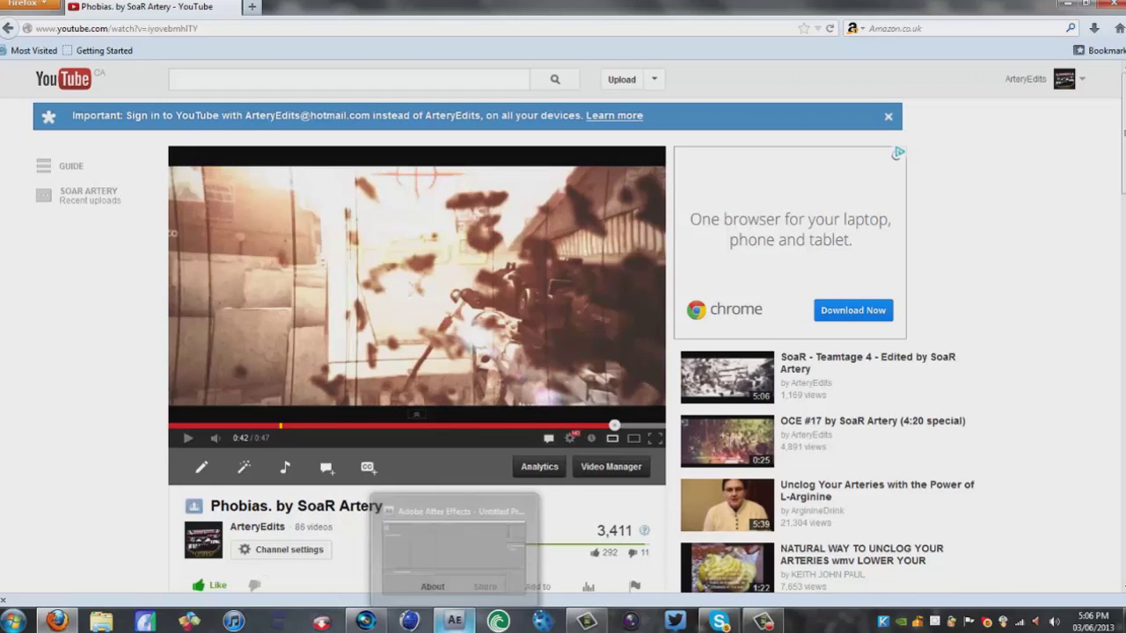
Switch to After Effects and create a 1280 x 720 composition at 59.94 fps with a duration of 0;00;19;56.
click(454, 622)
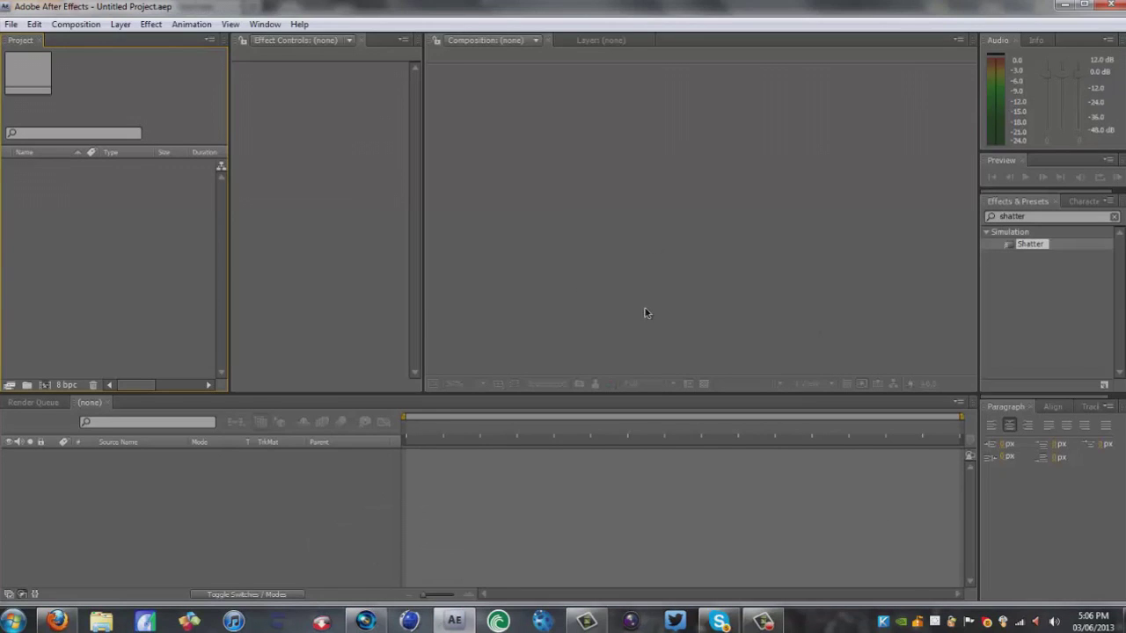
click(76, 24)
click(100, 41)
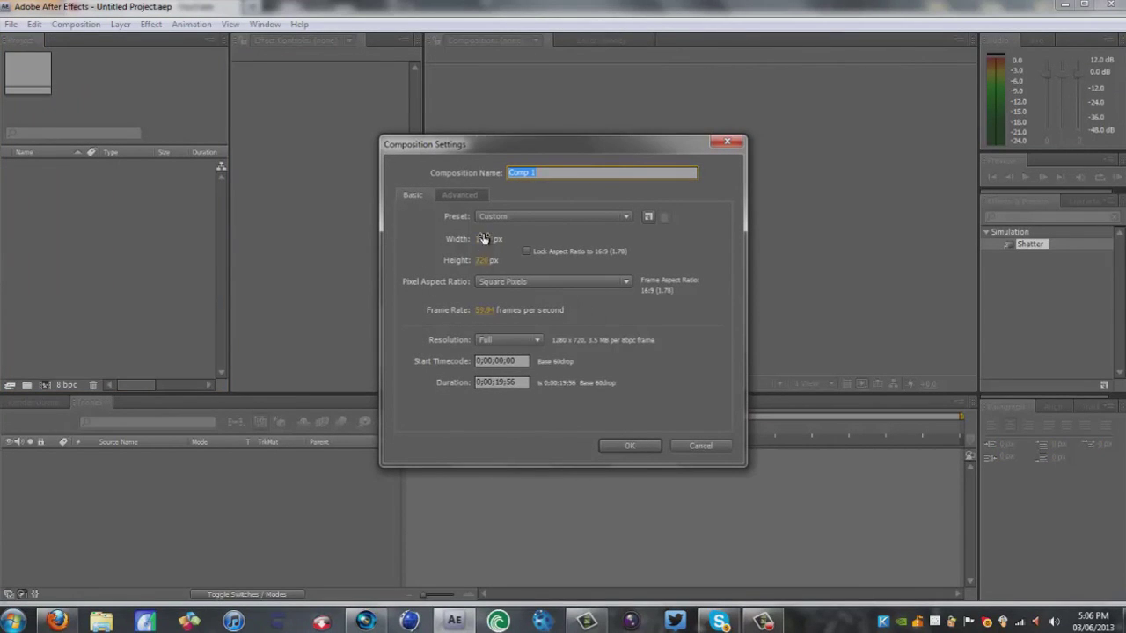
click(630, 447)
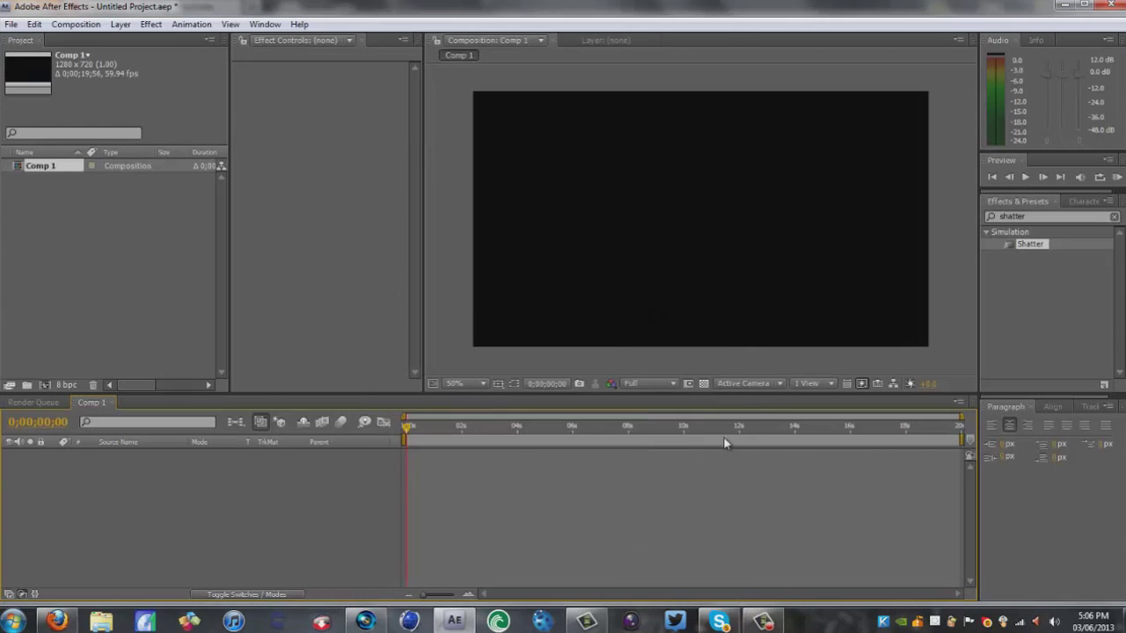
Import the 1.MP4 video file from the desktop into the project.
click(11, 23)
mouse_move(88, 257)
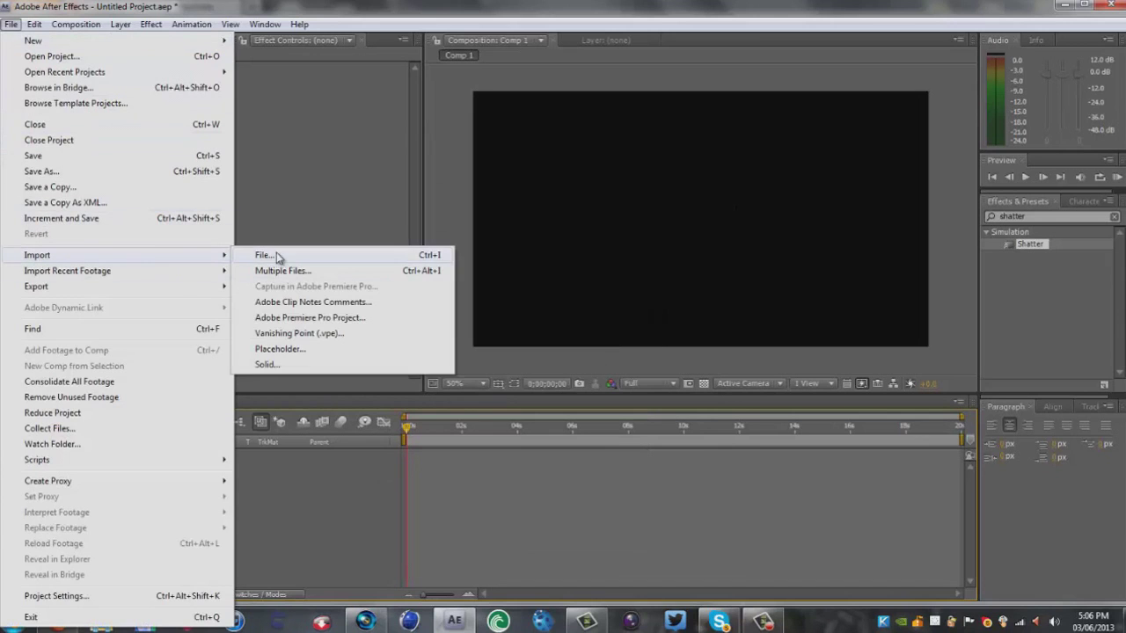
click(277, 256)
click(40, 141)
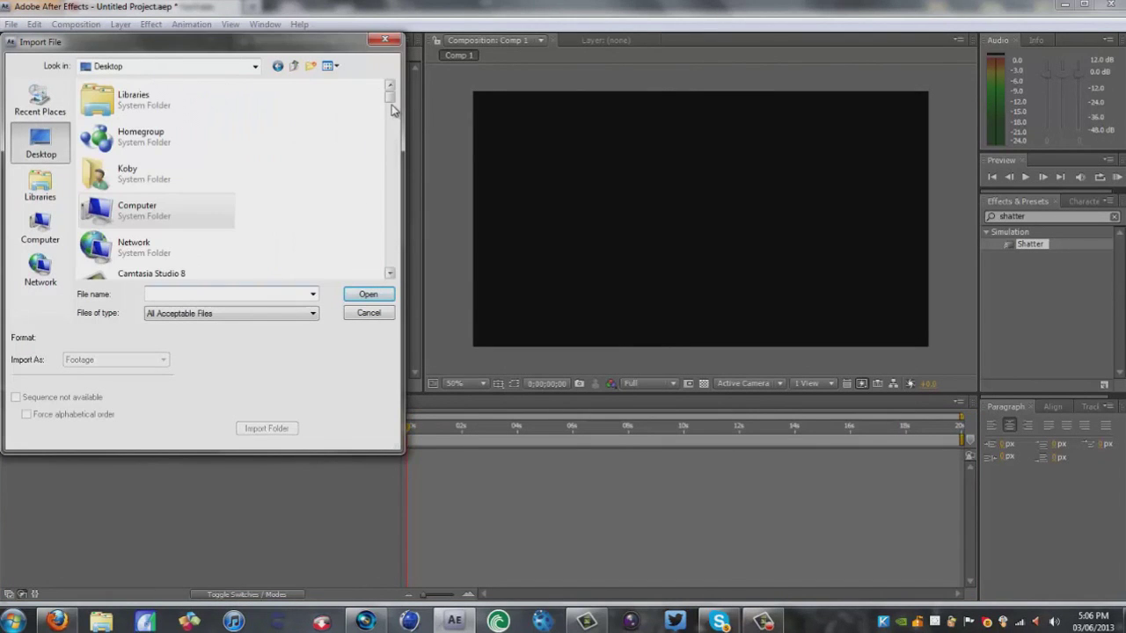
text(1)
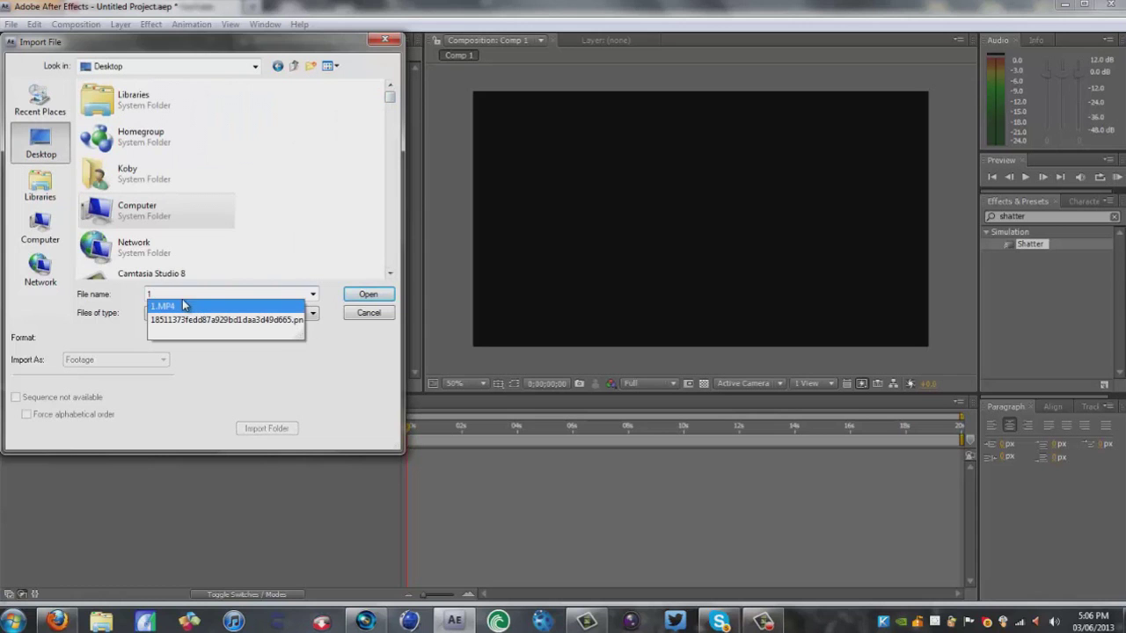
click(366, 295)
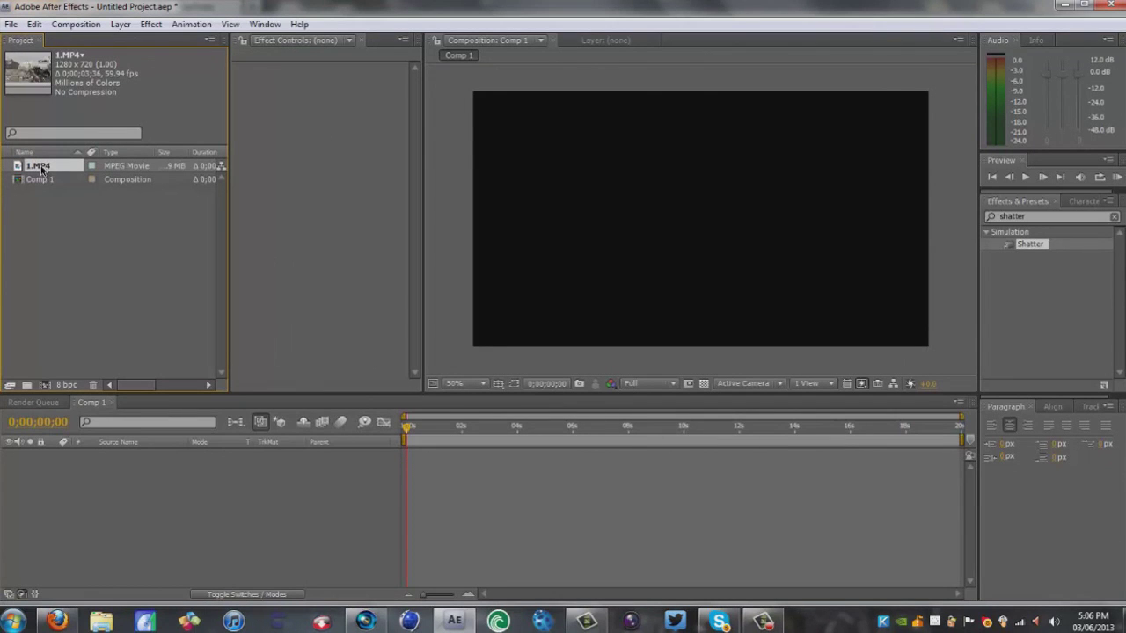
Add the 1.MP4 clip to Comp 1's timeline and shorten the work area to the clip's end.
drag(40, 170, 202, 475)
drag(408, 429, 407, 430)
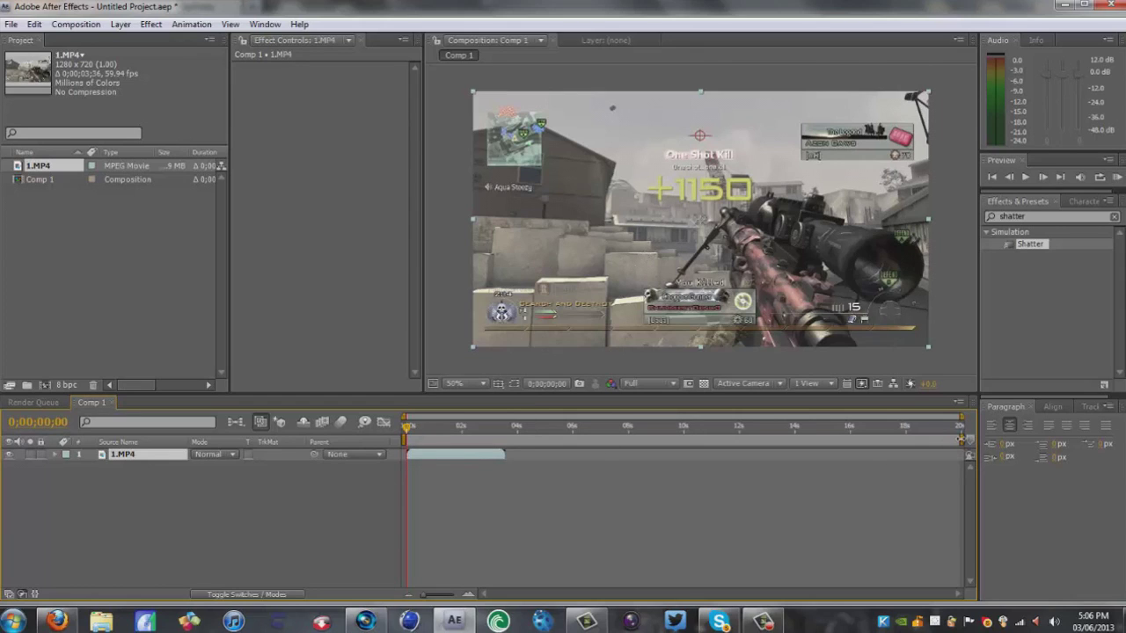
drag(961, 437, 509, 440)
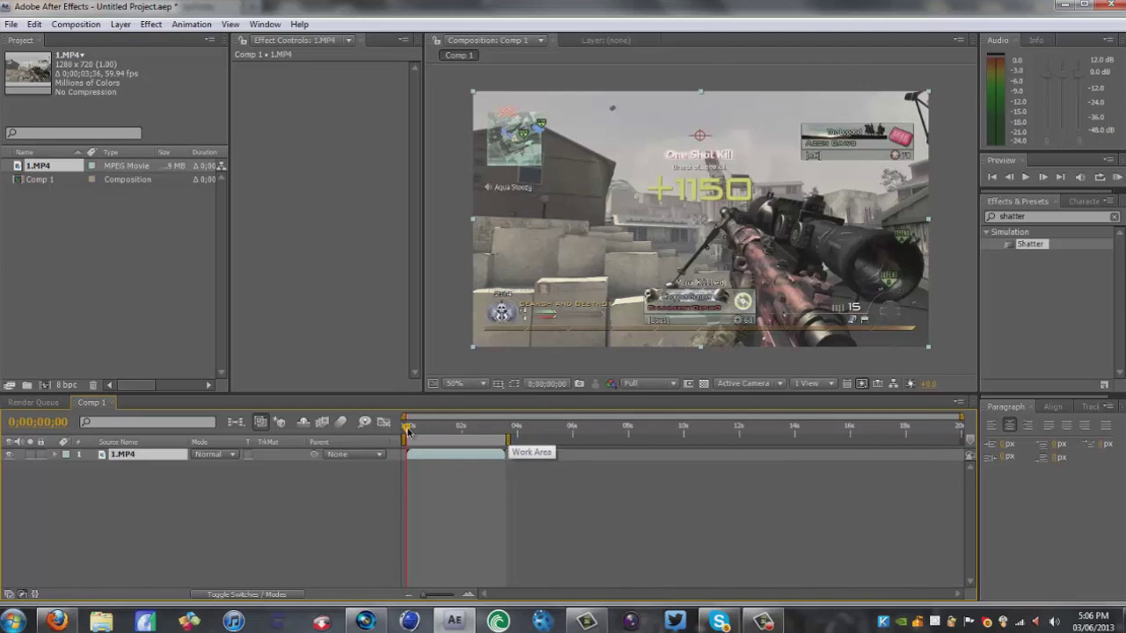
mouse_move(408, 426)
mouse_down()
mouse_move(508, 426)
mouse_move(387, 433)
mouse_up()
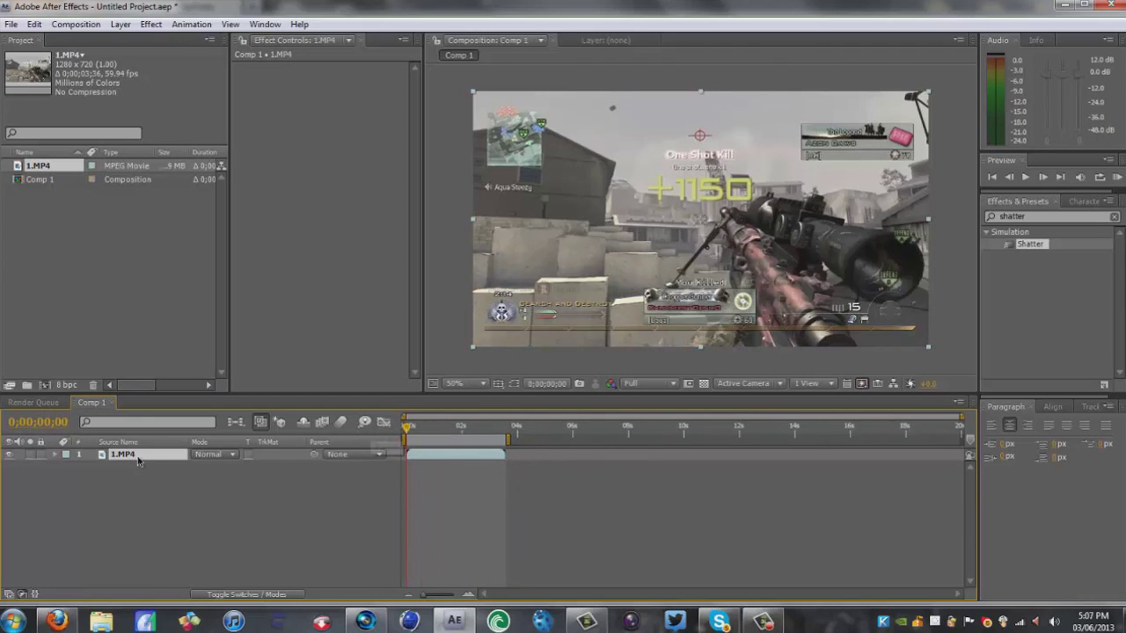
Enable frame blending for the composition and clear the effect search, leaving the 1.MP4 layer selected.
click(322, 423)
click(1038, 216)
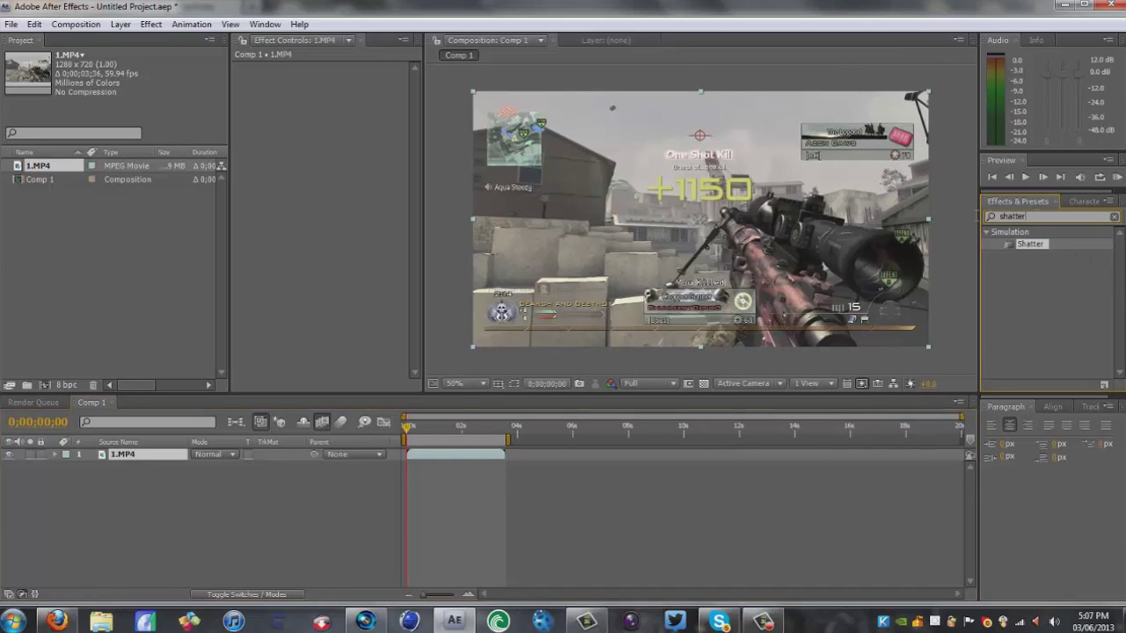
key(BackSpace)
key(BackSpace)
key(BackSpace)
key(BackSpace)
key(BackSpace)
key(BackSpace)
key(BackSpace)
click(191, 506)
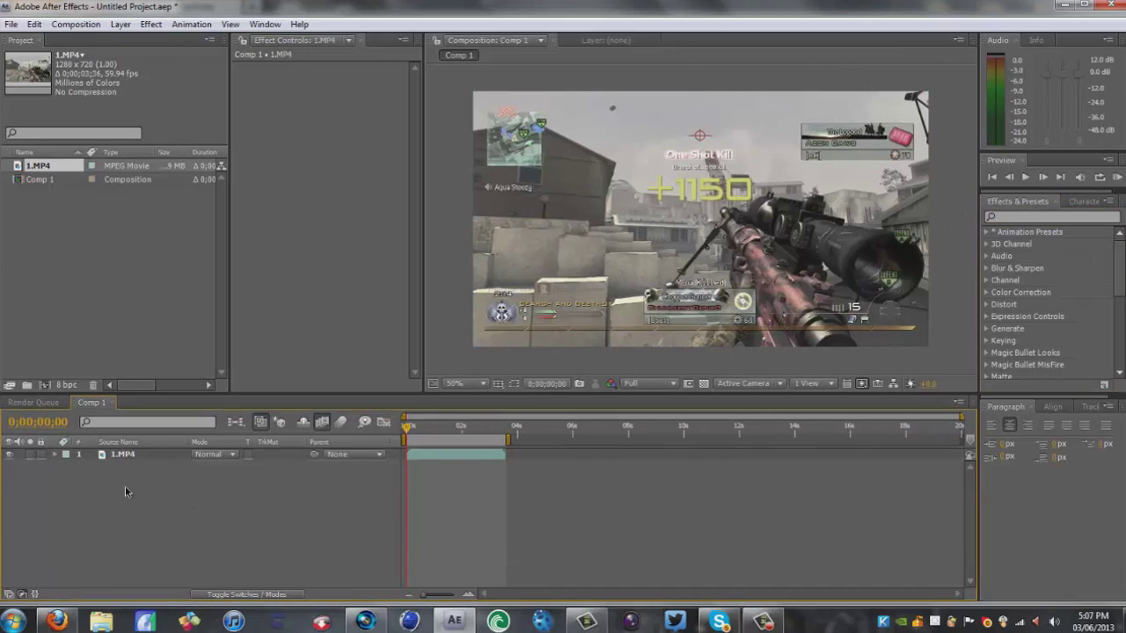
click(111, 453)
key(Return)
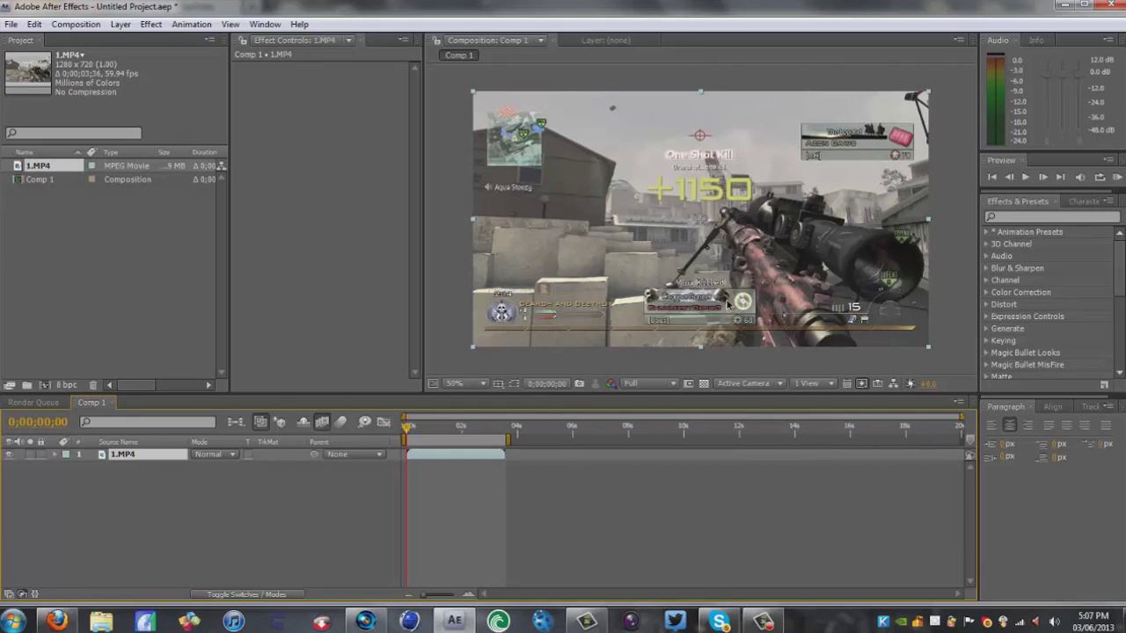
Find the Twixtor 4.5 effect and apply it to the 1.MP4 layer.
click(1040, 218)
text(t)
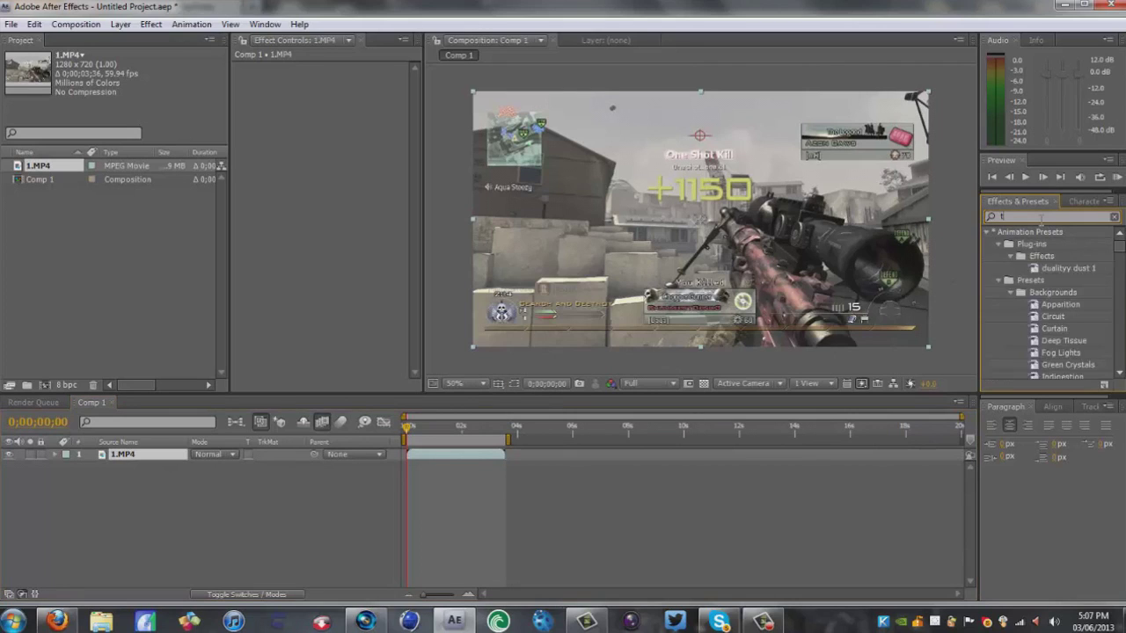
text(wixtor)
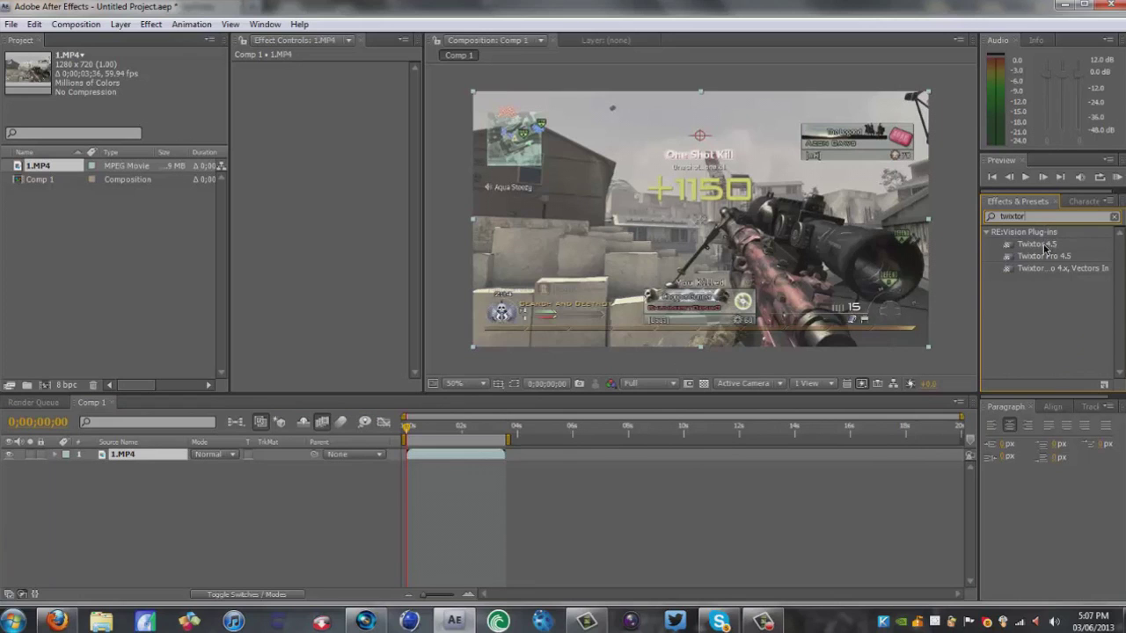
drag(1043, 246, 119, 454)
Set Twixtor's input frame rate to 59.94 and its image prep to Contrast/Edge Enhance.
click(329, 165)
text(59.94)
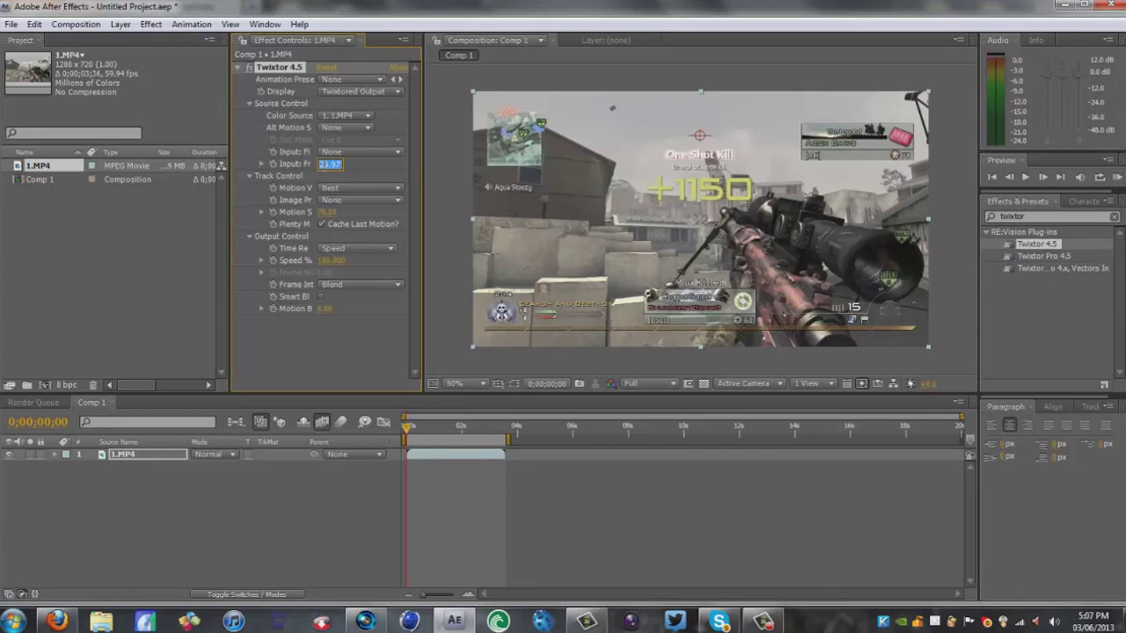
key(Return)
click(400, 201)
click(387, 220)
Step back and forth through the clip's first frames to examine the motion between them.
click(1043, 179)
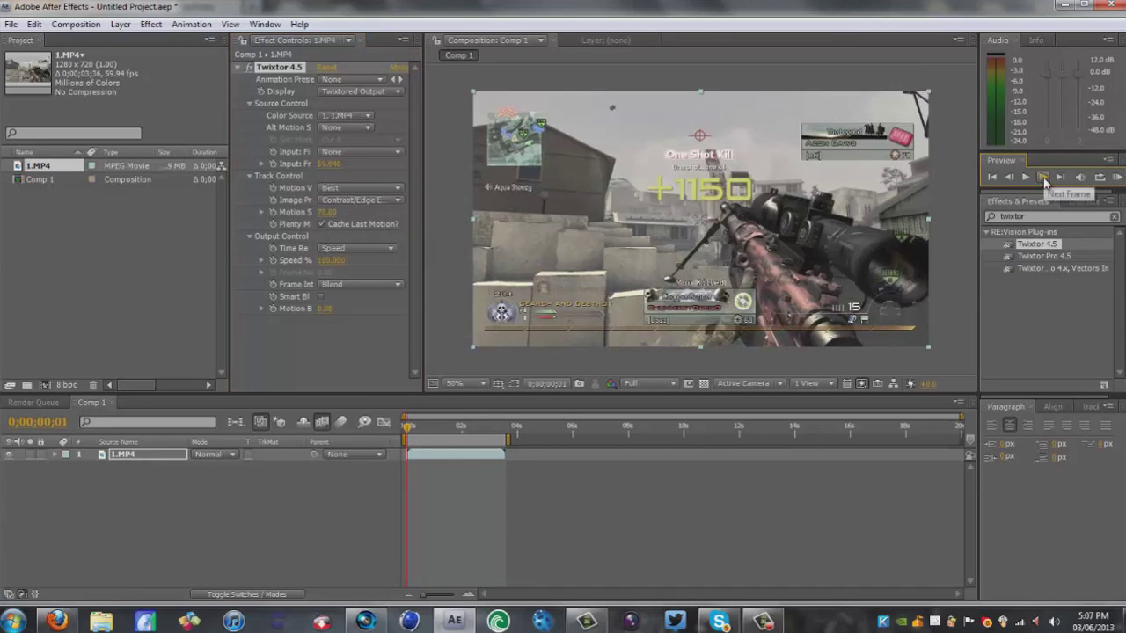
click(1044, 179)
click(1010, 178)
click(1009, 177)
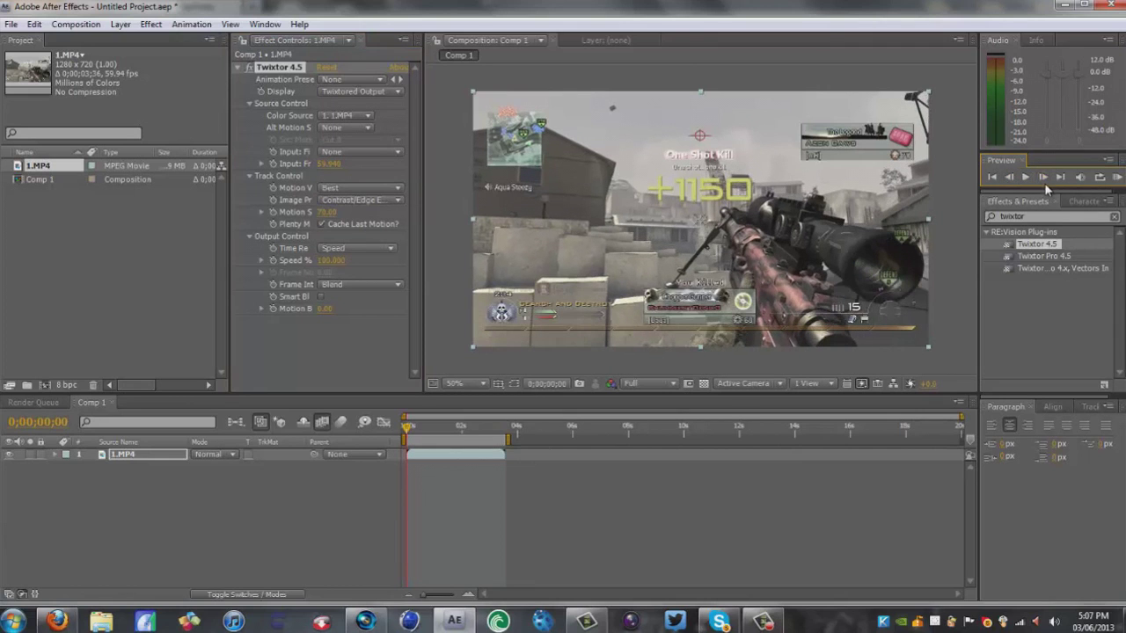
click(1044, 177)
click(1044, 177)
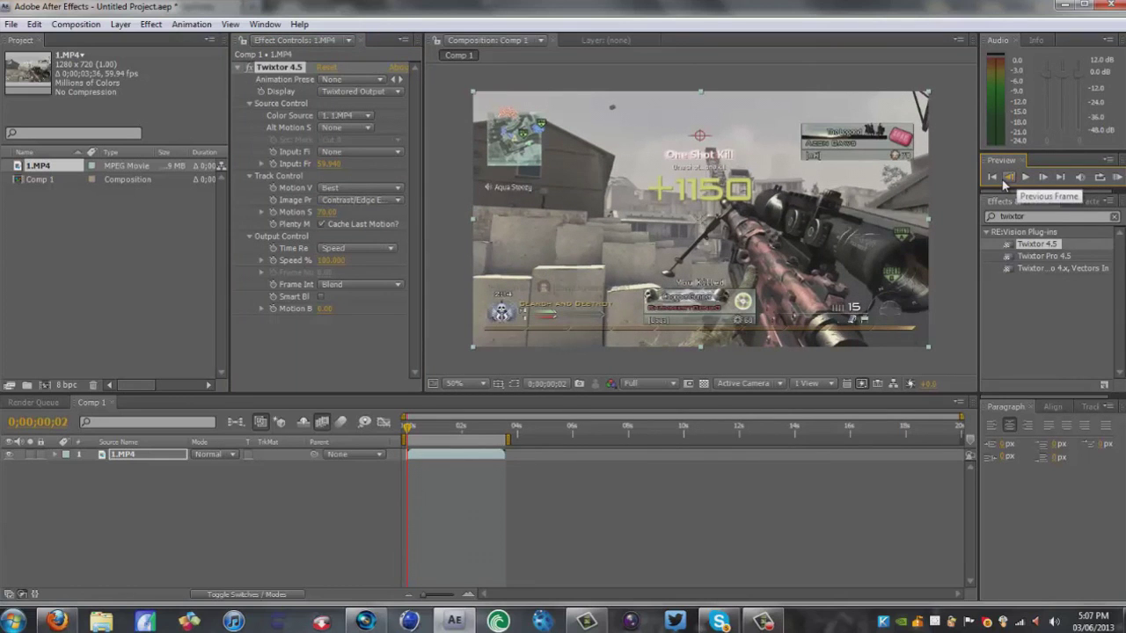
click(1004, 180)
click(1004, 180)
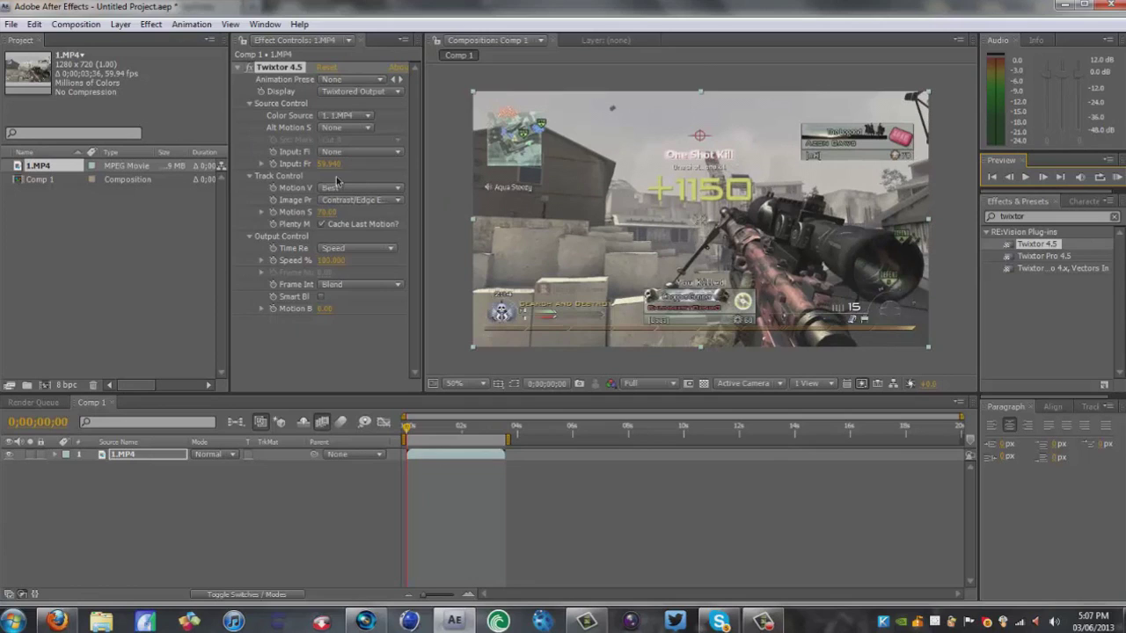
Start keyframing Twixtor's Speed % on the first frame and set it to 20 on the following frame.
click(272, 260)
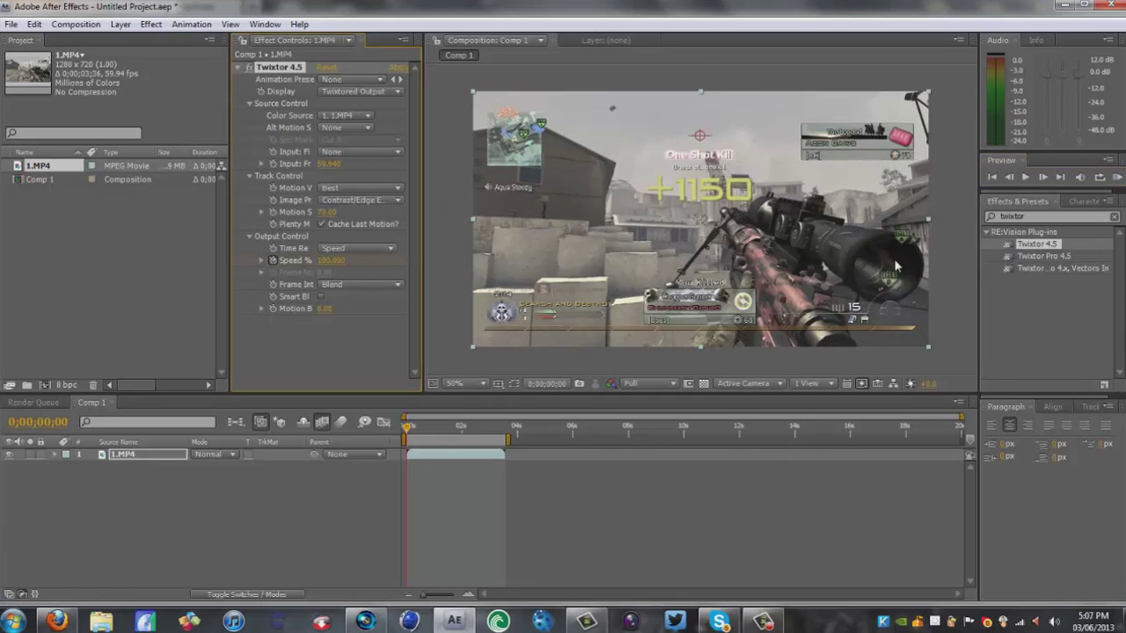
click(1044, 177)
click(330, 260)
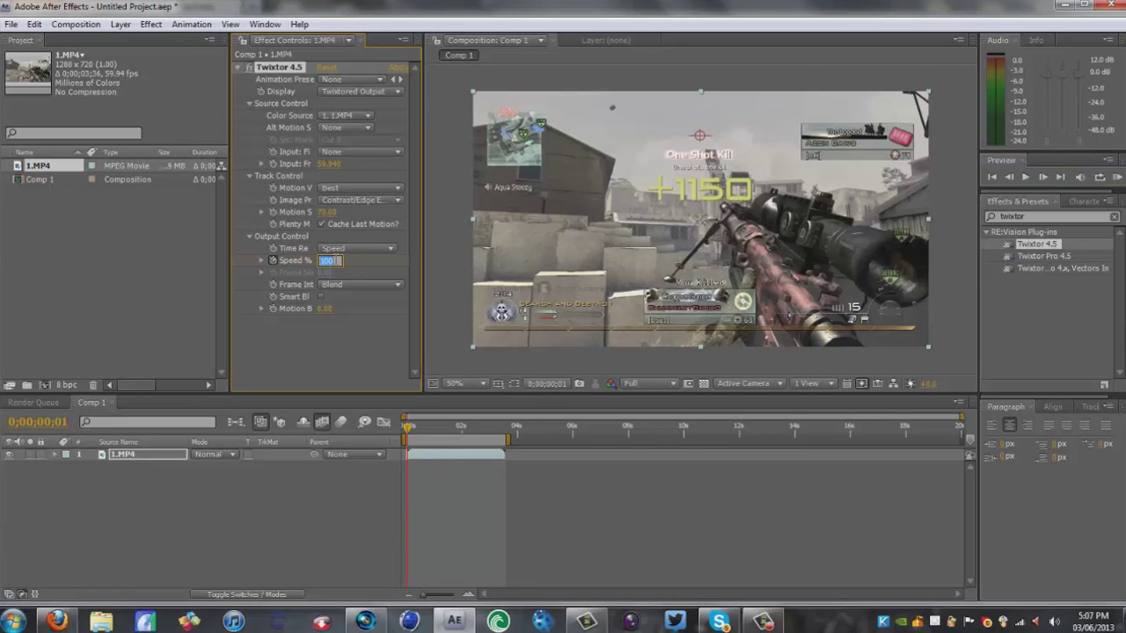
text(20)
key(Return)
Set Twixtor's Speed % to 1 on the second frame and scrub the clip's beginning to check the slowdown.
drag(409, 426, 343, 418)
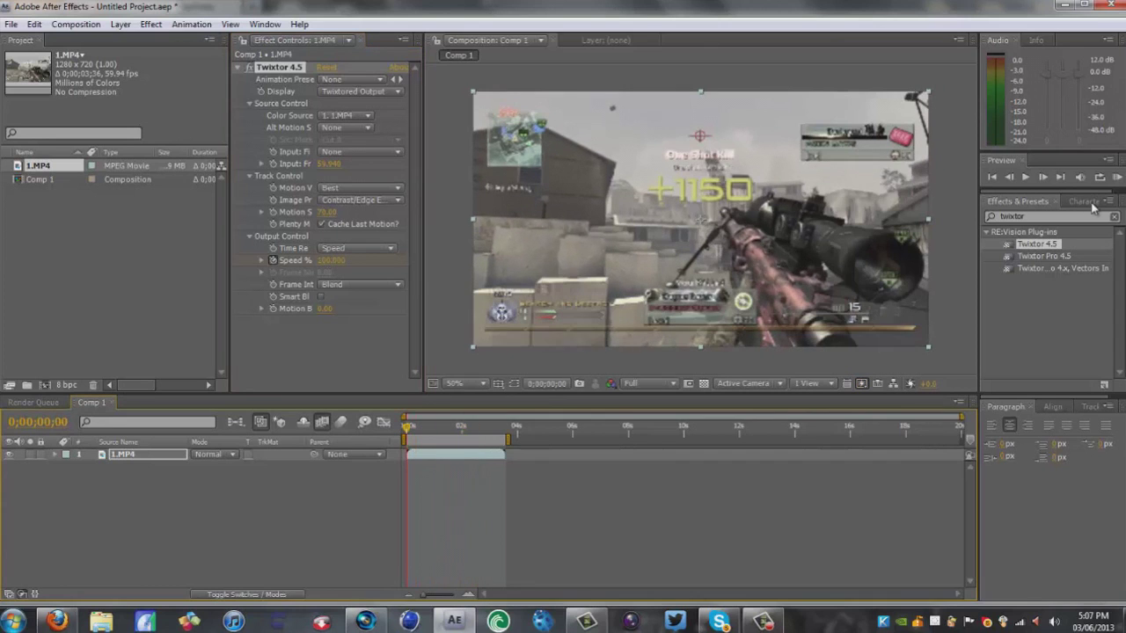
click(1044, 177)
click(327, 260)
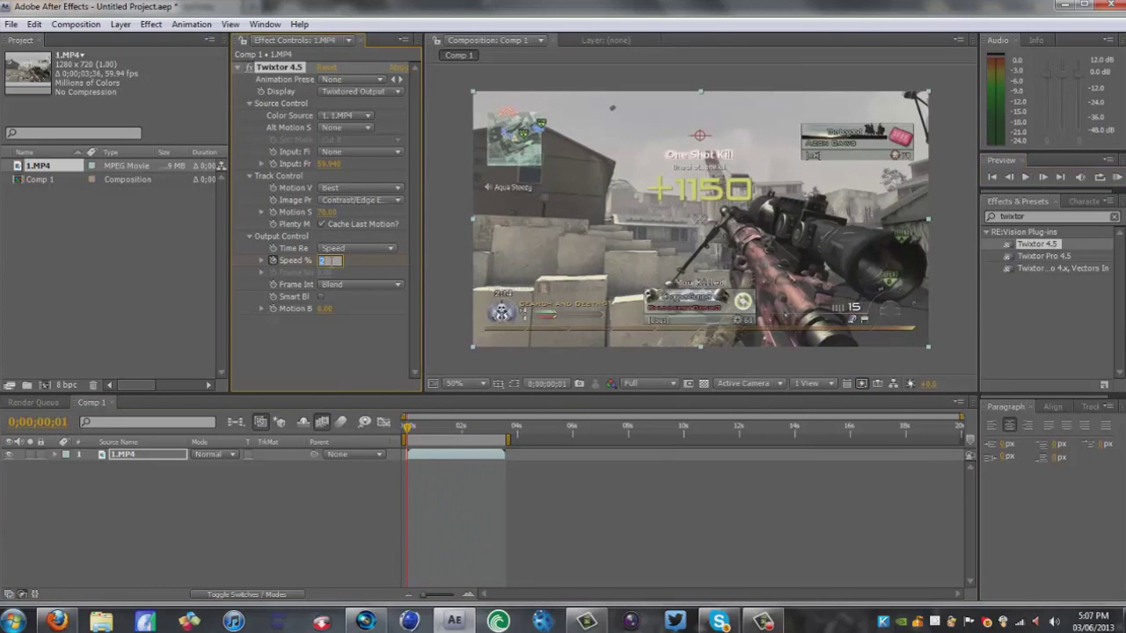
key(Return)
click(410, 429)
mouse_move(420, 430)
mouse_down()
mouse_move(500, 425)
mouse_move(406, 426)
mouse_up()
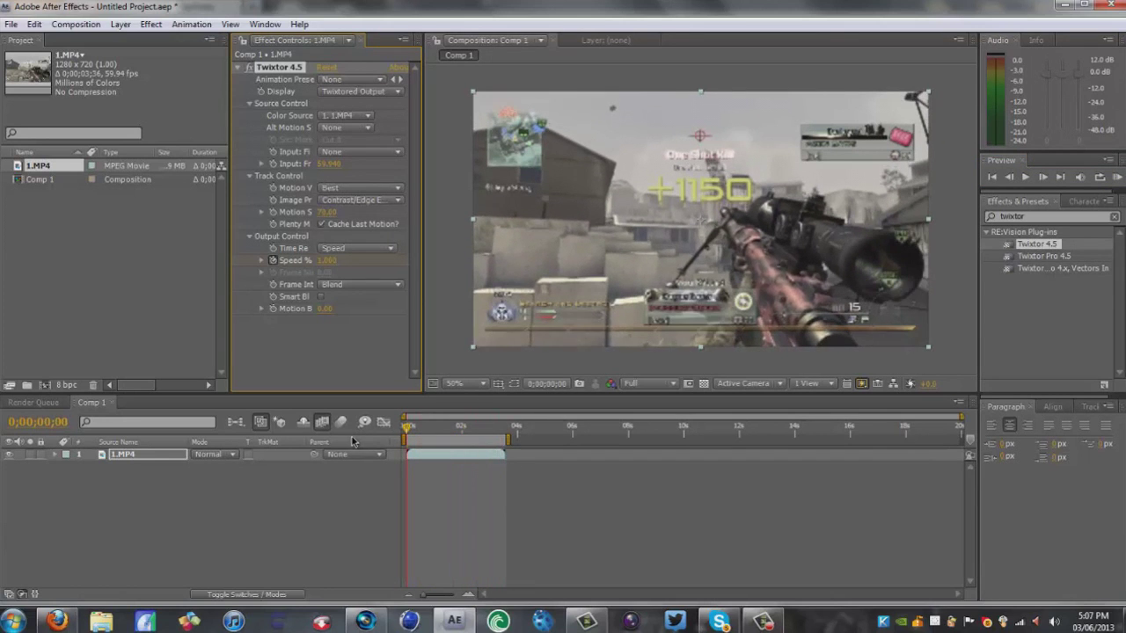
Pre-compose the 1.MP4 layer, moving all attributes into the new composition.
click(243, 468)
click(145, 459)
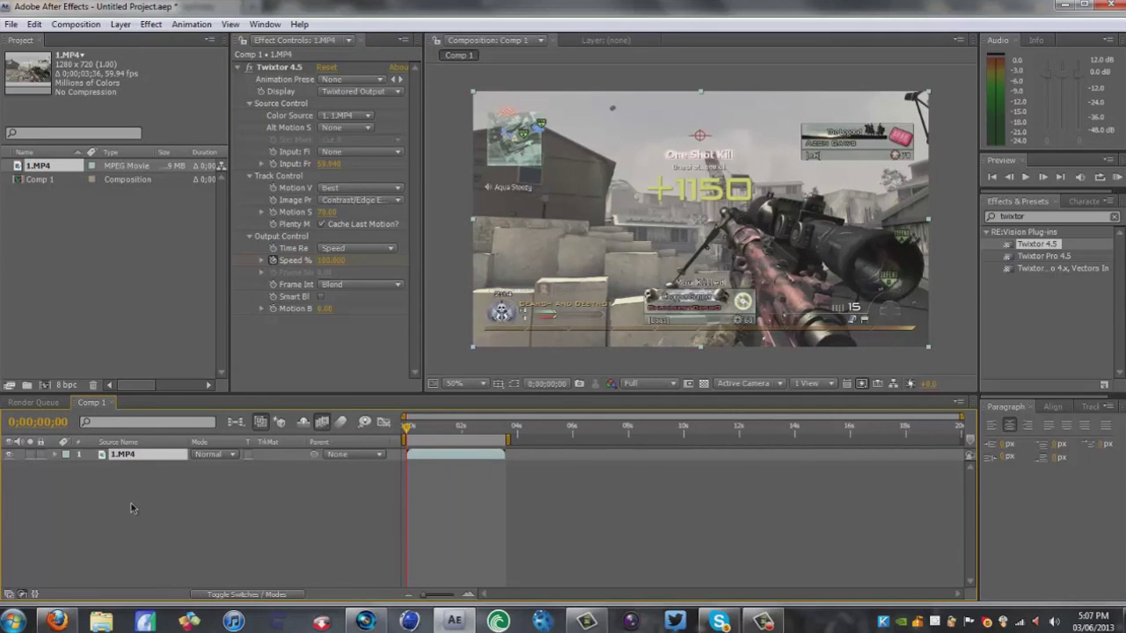
click(122, 24)
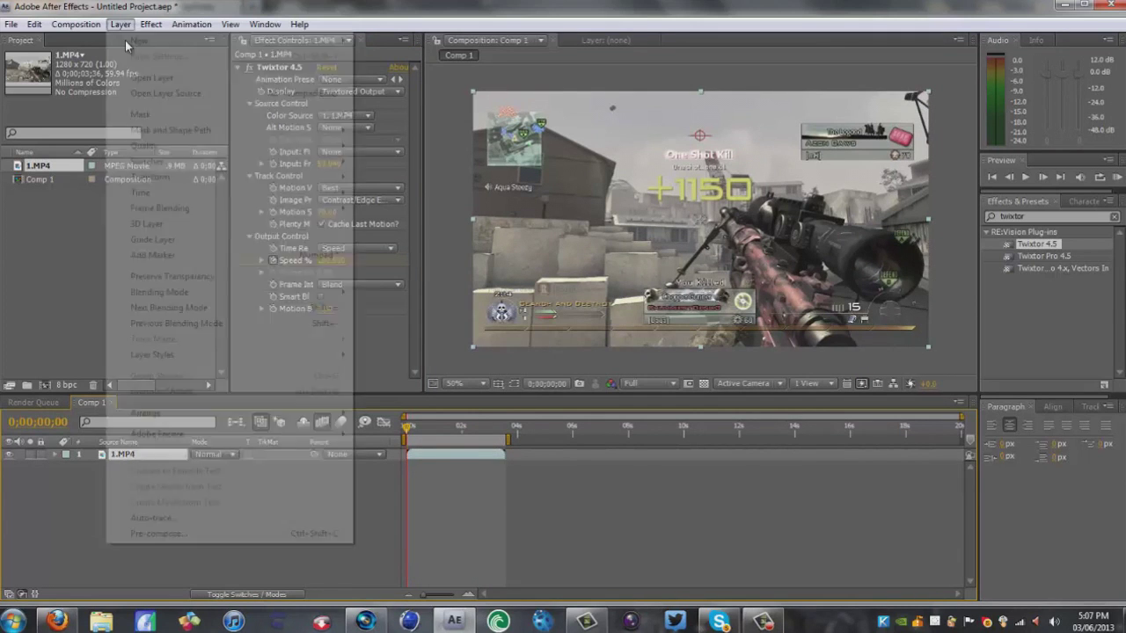
click(165, 533)
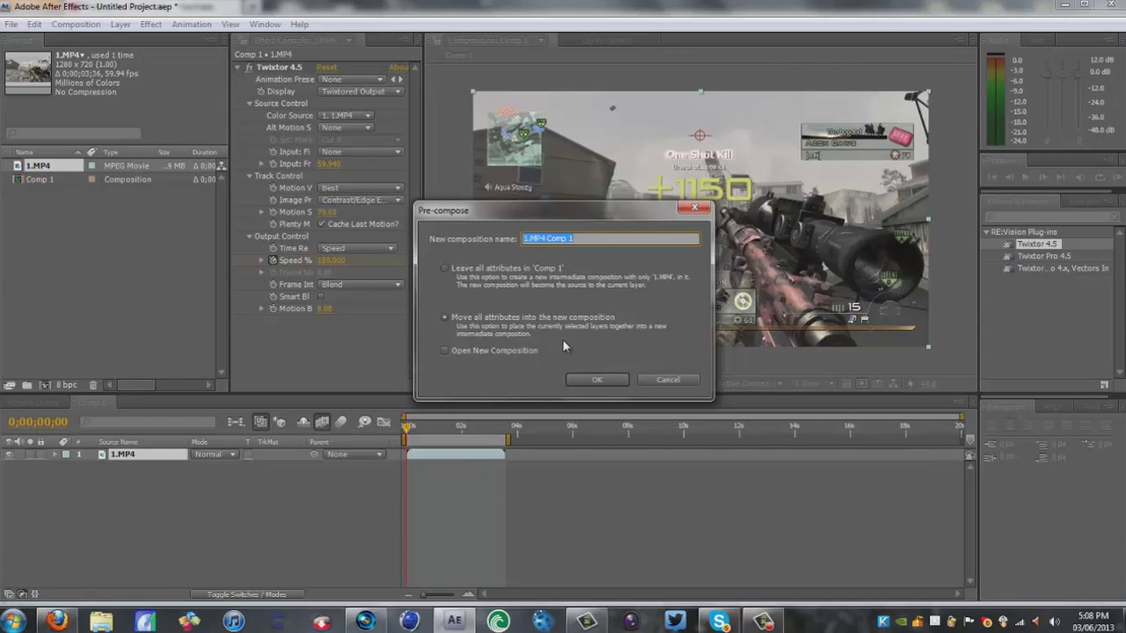
click(597, 380)
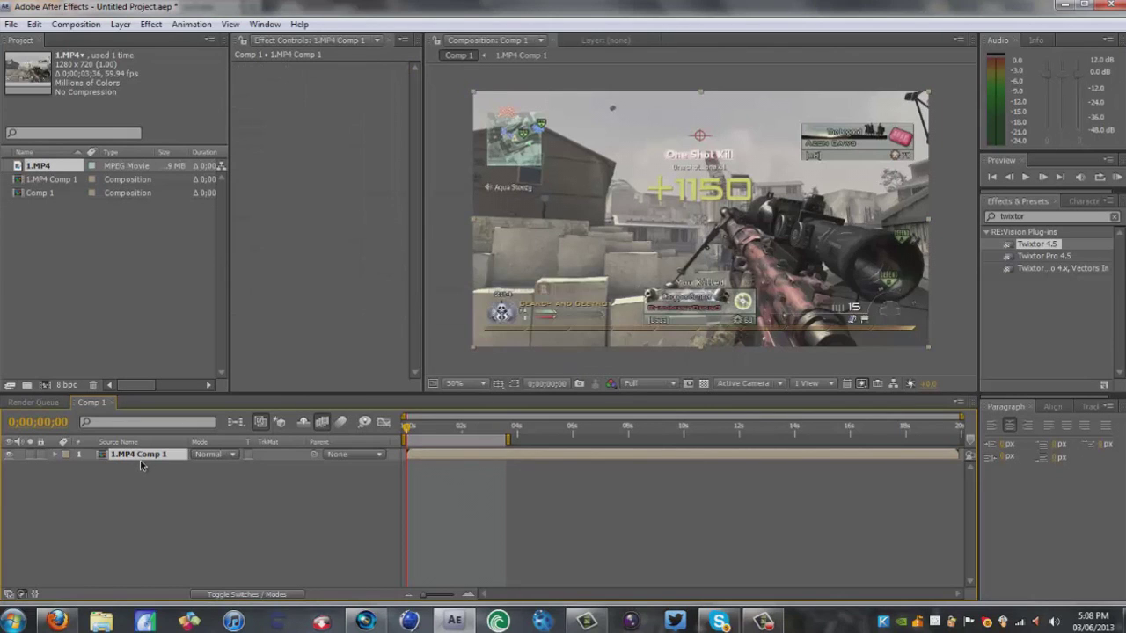
Open the pre-composed clip and duplicate the 1.MP4 layer inside it.
double_click(141, 457)
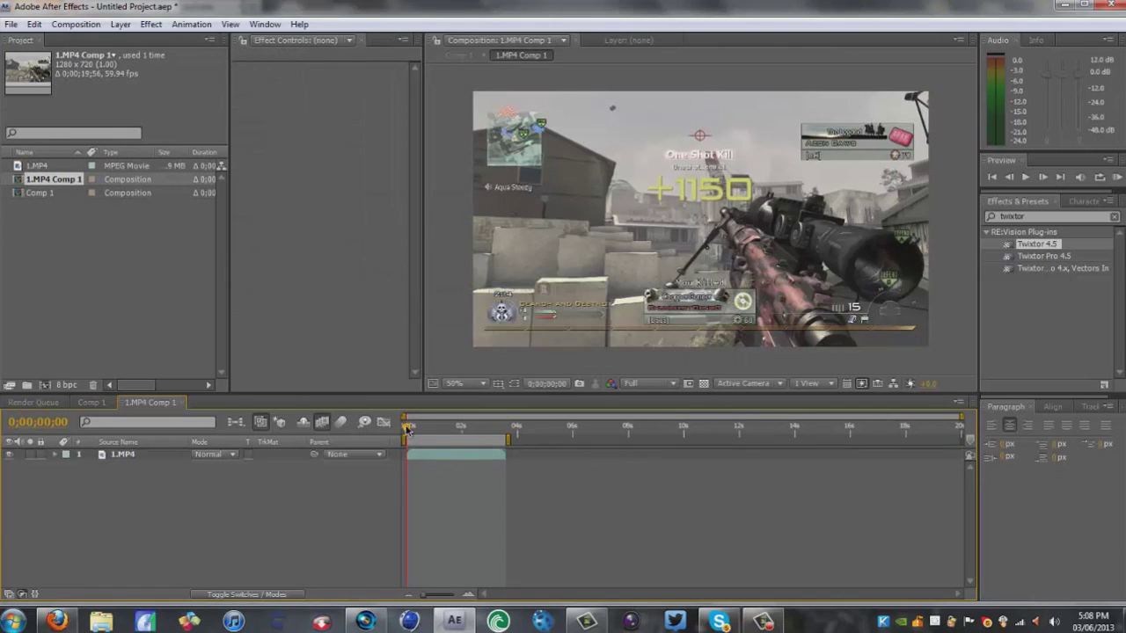
drag(457, 428, 385, 434)
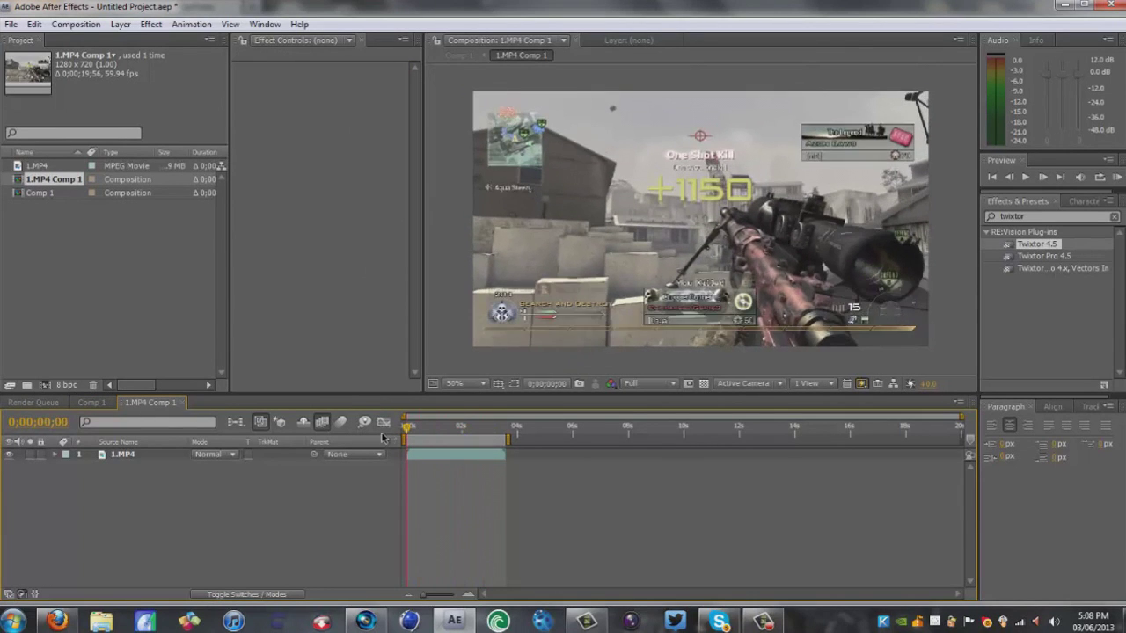
click(138, 455)
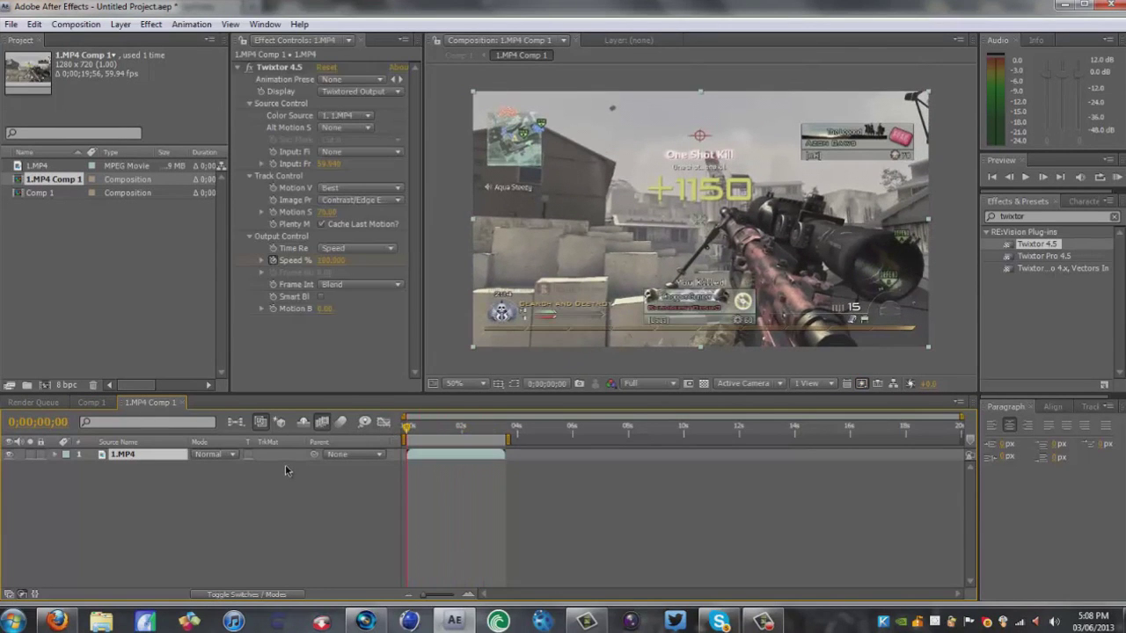
key(ctrl+d)
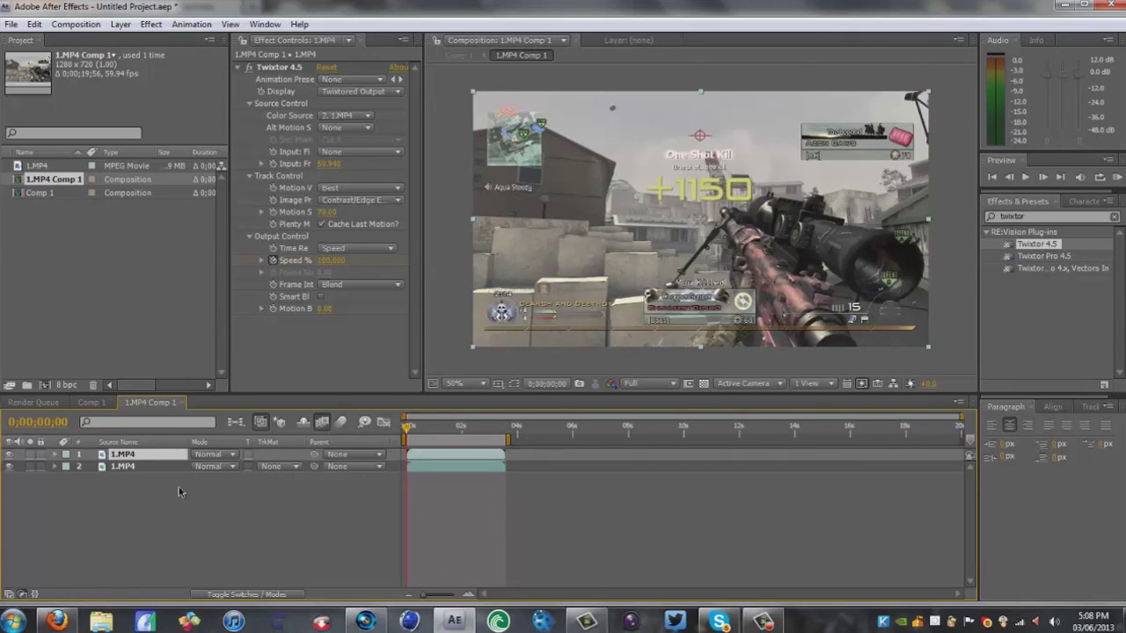
Remove the Twixtor effect from the upper 1.MP4 layer.
click(130, 466)
click(130, 457)
click(281, 69)
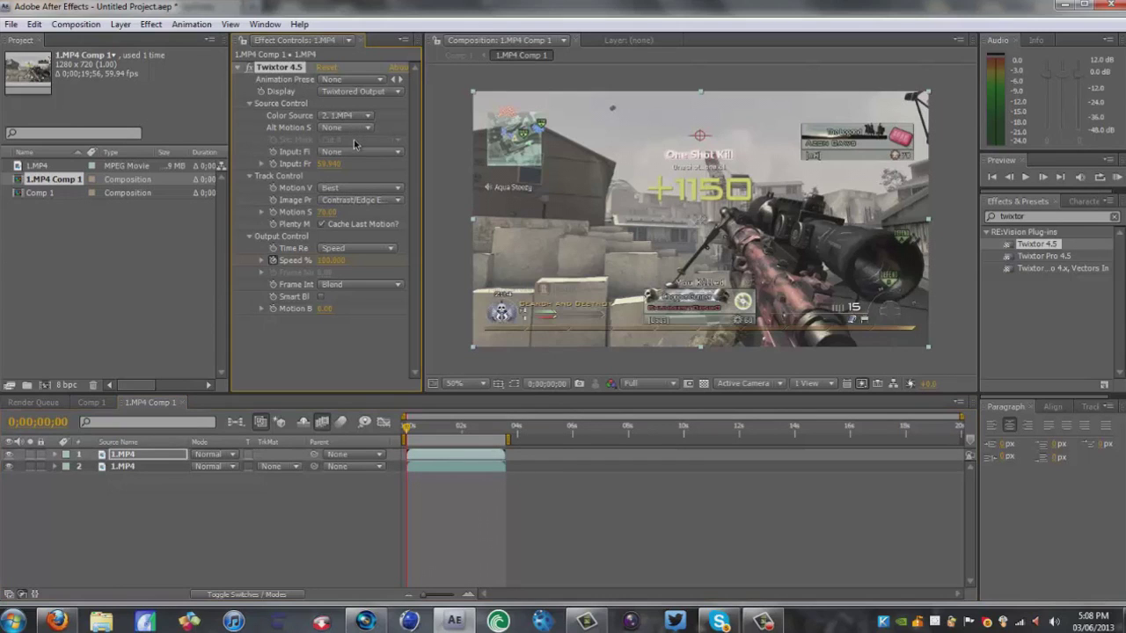
key(Delete)
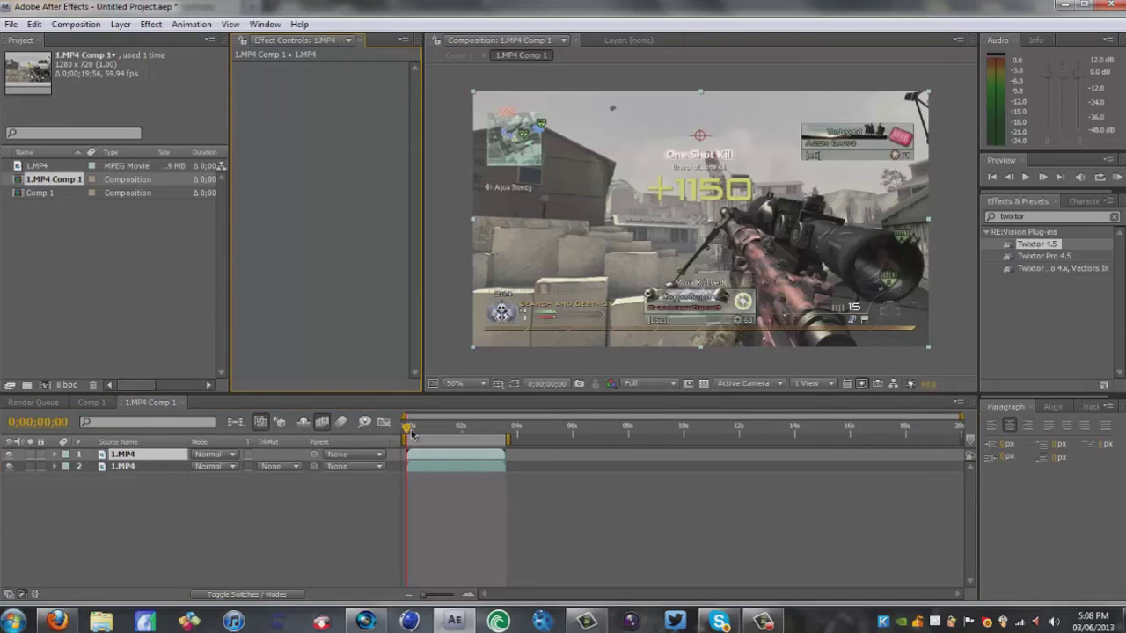
Play the composition with the upper 1.MP4 layer visible and with it hidden to compare the two layers.
key(space)
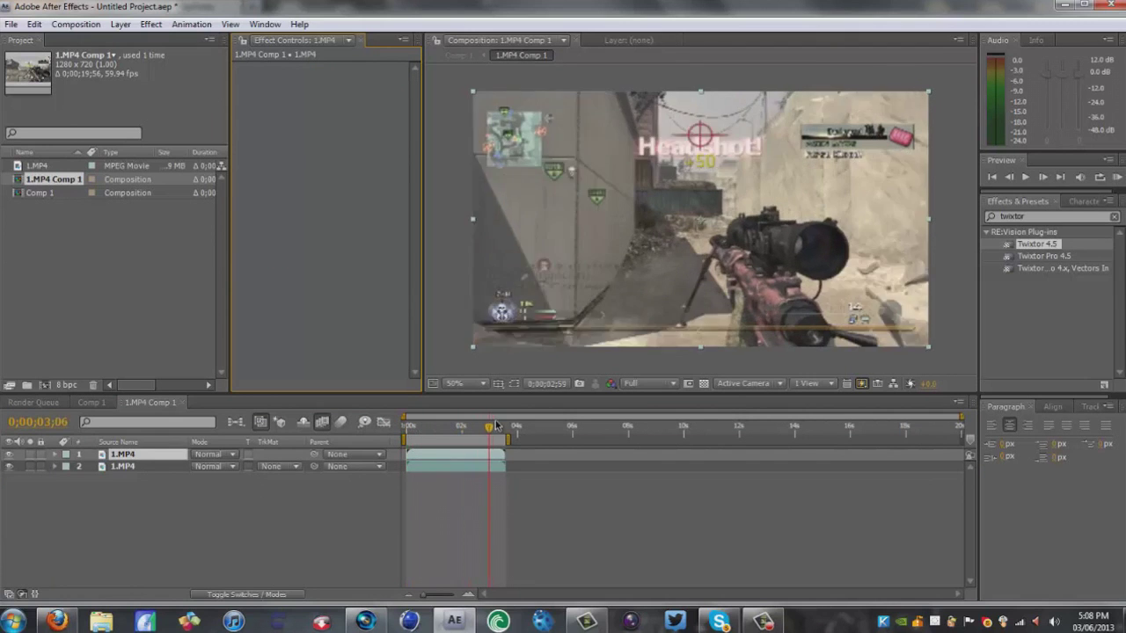
key(space)
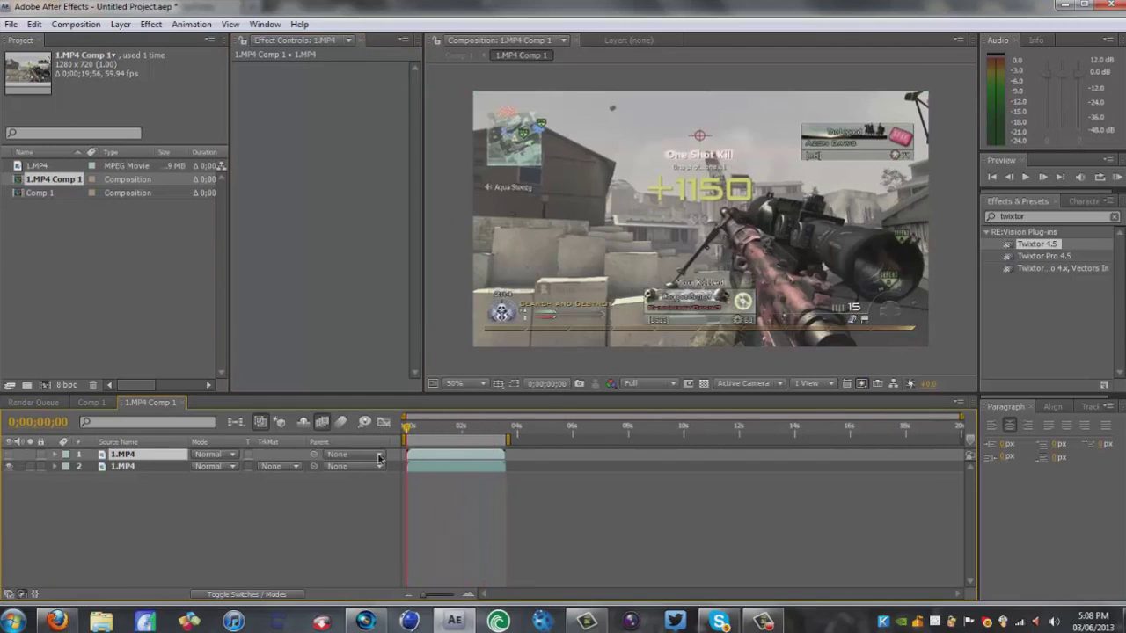
key(space)
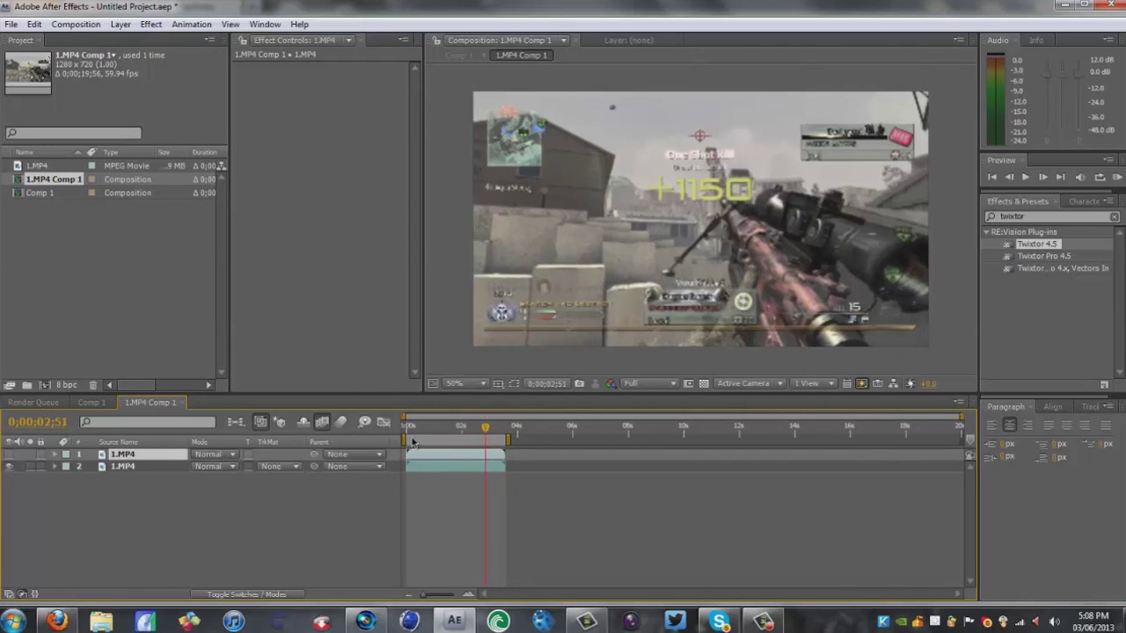
key(space)
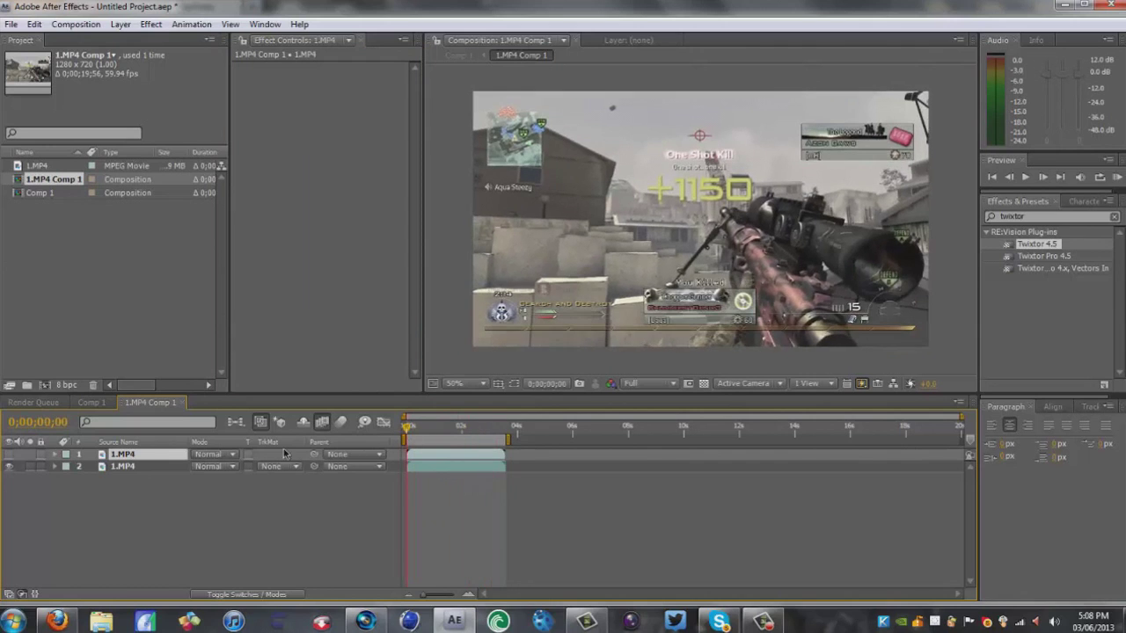
Apply Freeze Frame to the upper 1.MP4 layer on the composition's first frame.
right_click(129, 464)
click(77, 506)
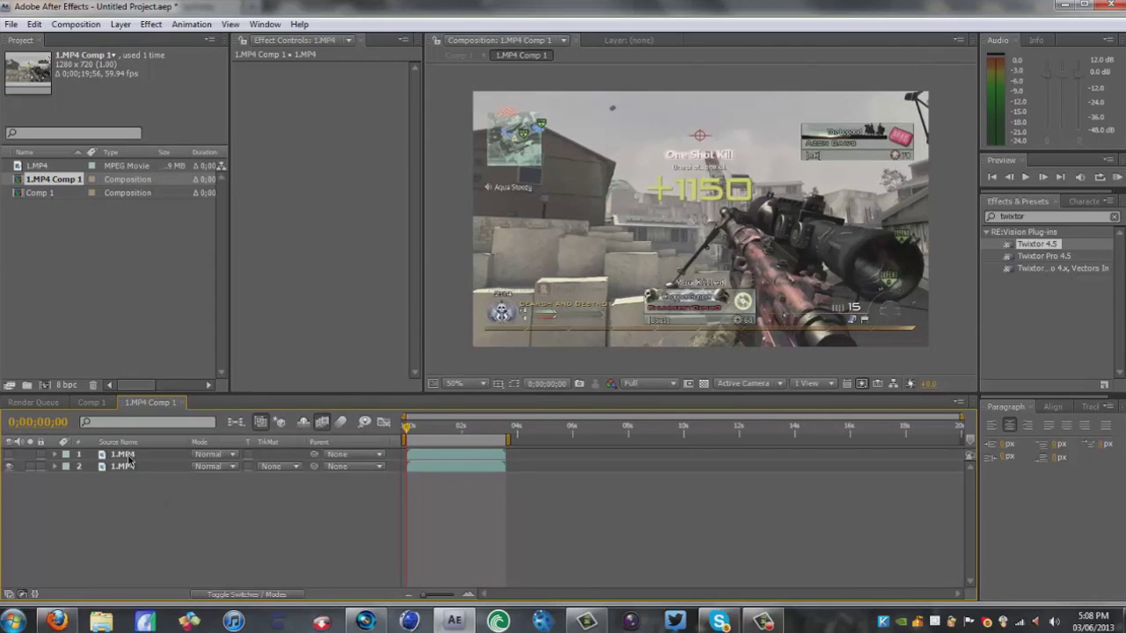
click(132, 455)
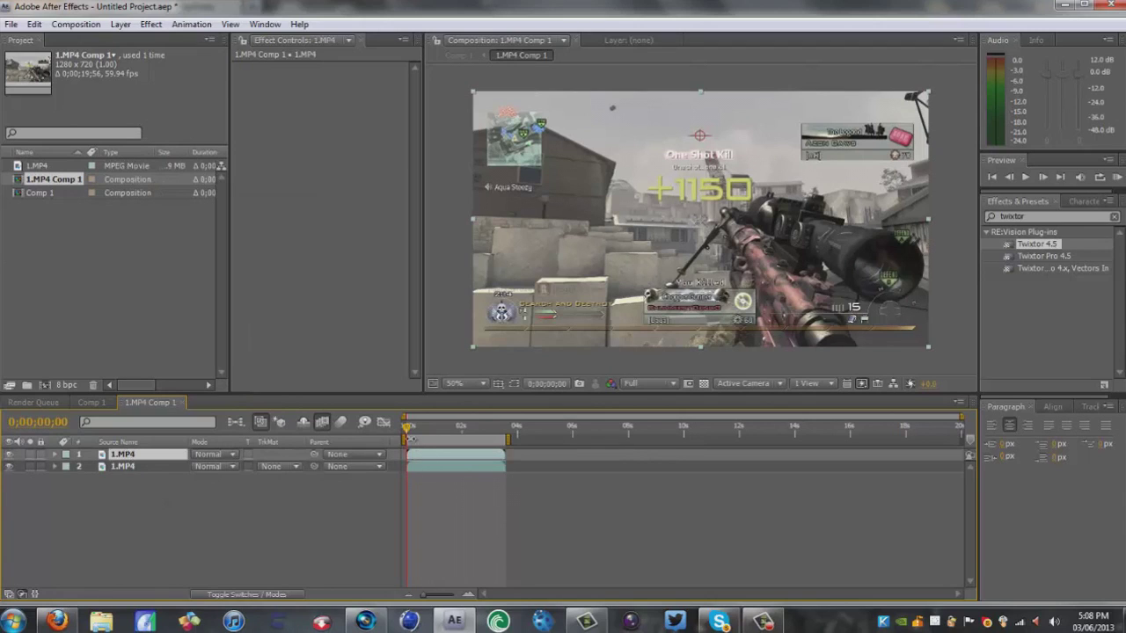
click(7, 455)
click(7, 455)
click(151, 24)
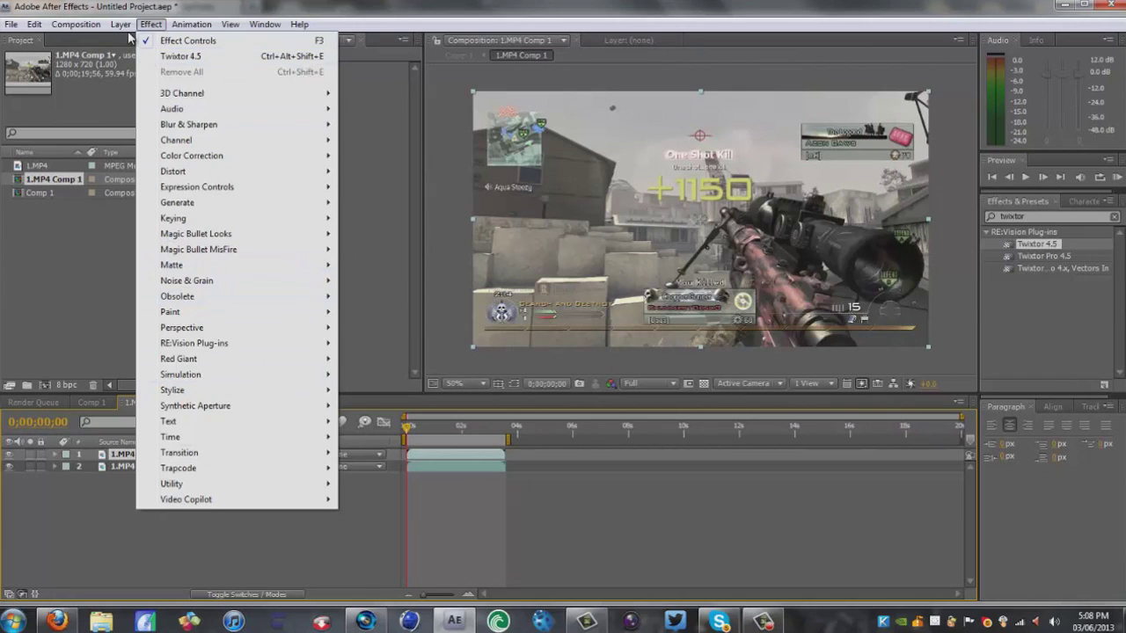
mouse_move(123, 29)
mouse_move(167, 193)
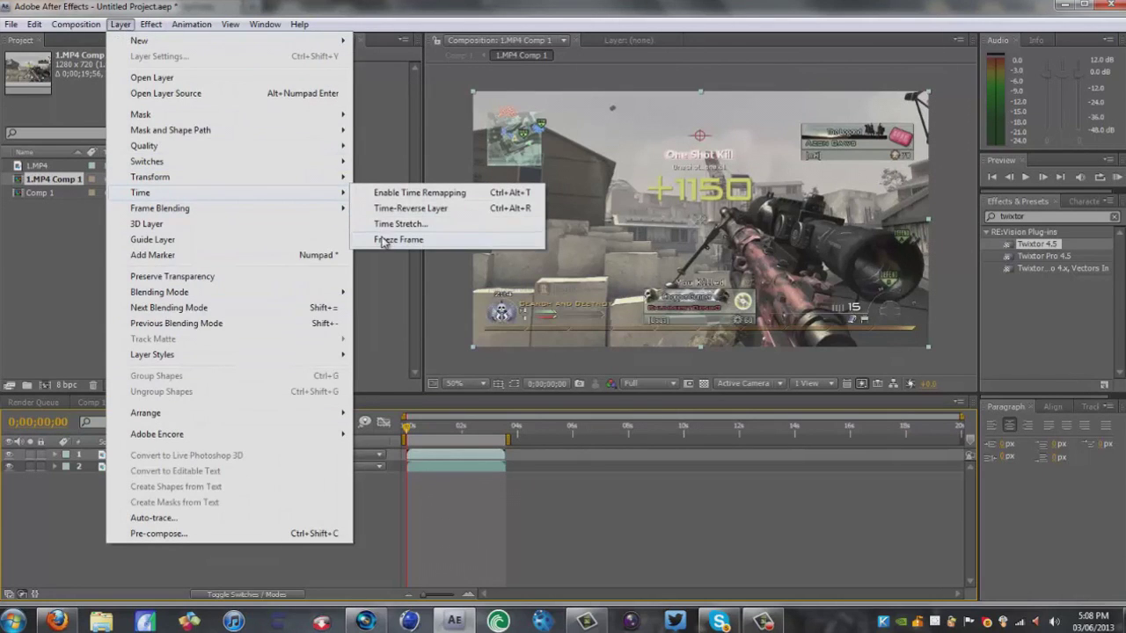
click(385, 239)
mouse_move(409, 429)
mouse_down()
mouse_move(496, 430)
mouse_move(395, 445)
mouse_move(483, 429)
mouse_move(404, 447)
mouse_up()
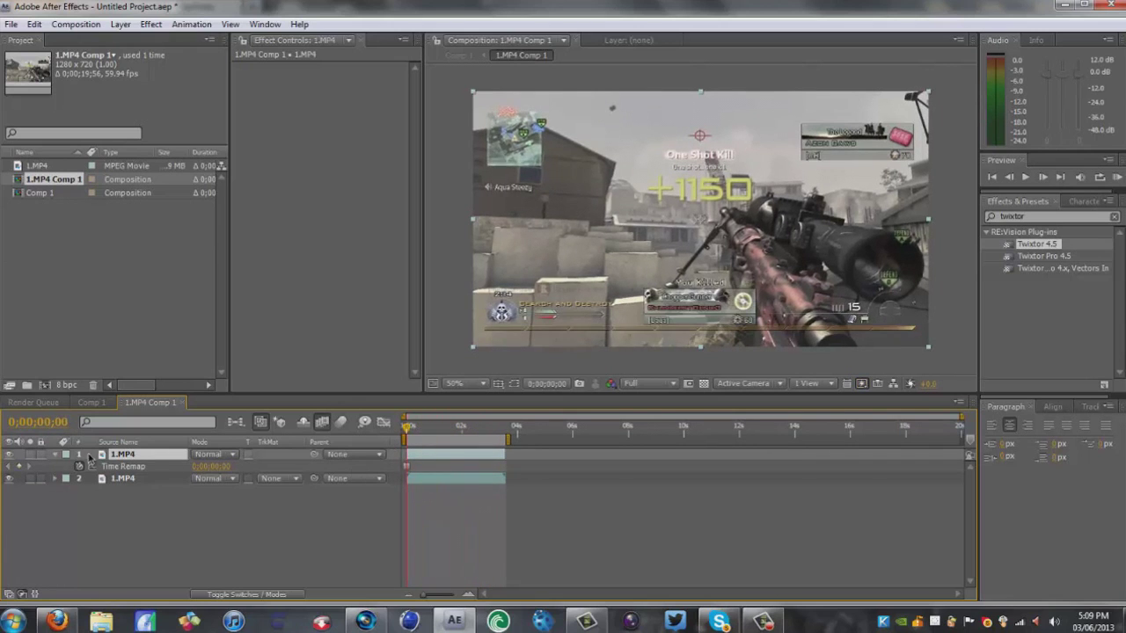
click(56, 454)
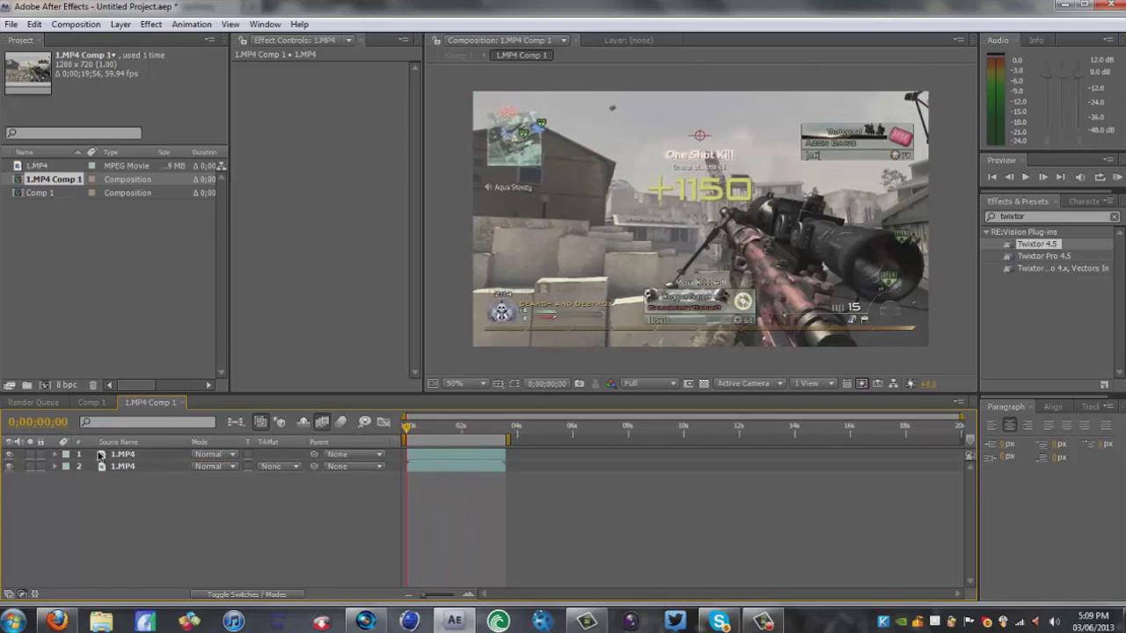
Pre-compose the frozen 1.MP4 layer, moving all attributes into the new composition 1.MP4 Comp 2.
click(121, 454)
click(120, 24)
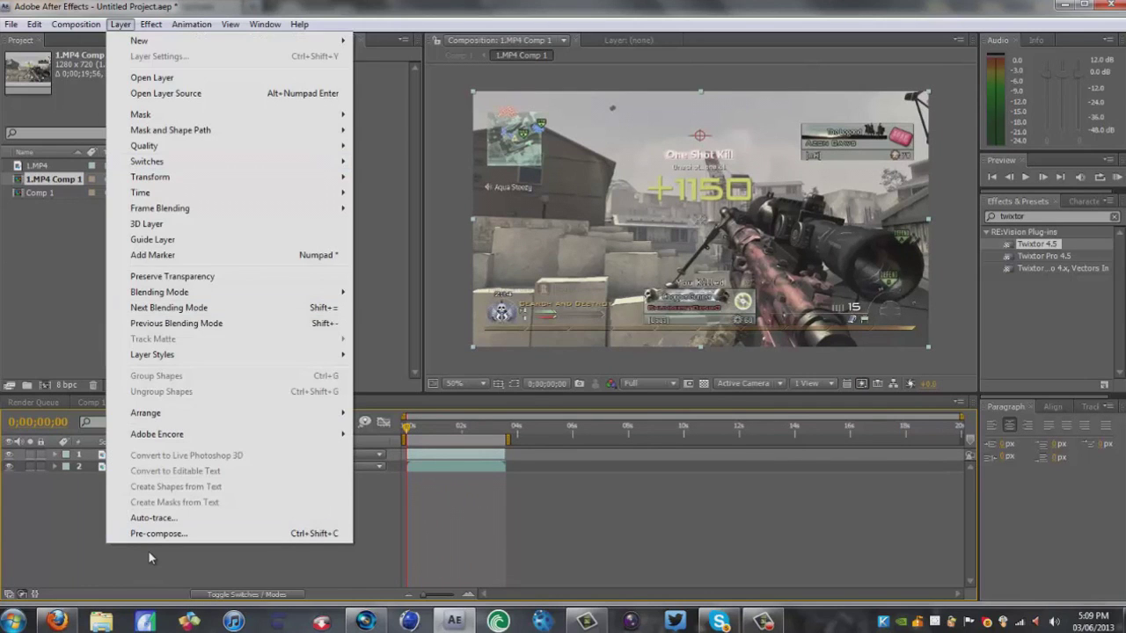
click(151, 534)
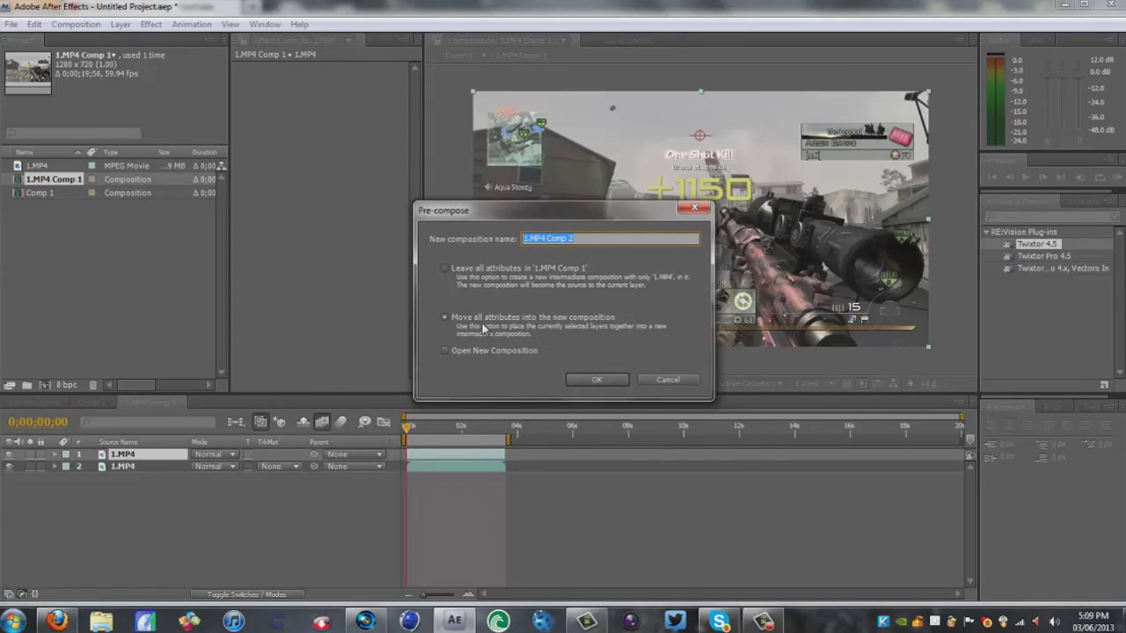
click(598, 380)
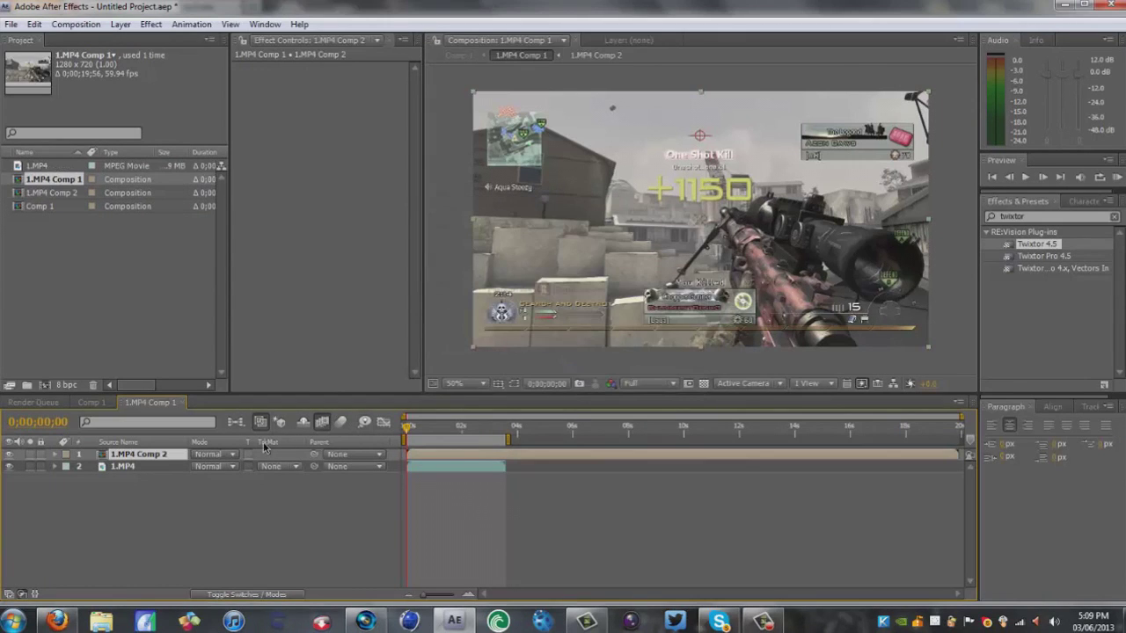
Rename the newly pre-composed layer as Shatter.
right_click(122, 459)
click(210, 595)
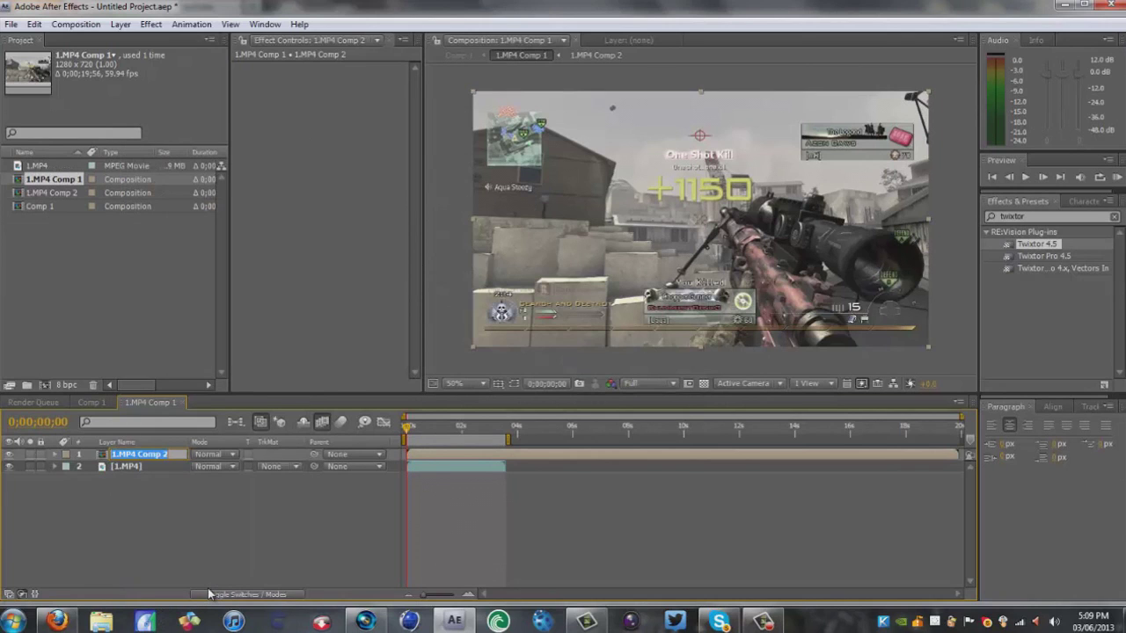
key(Caps_Lock)
text(S)
key(Caps_Lock)
text(hatter)
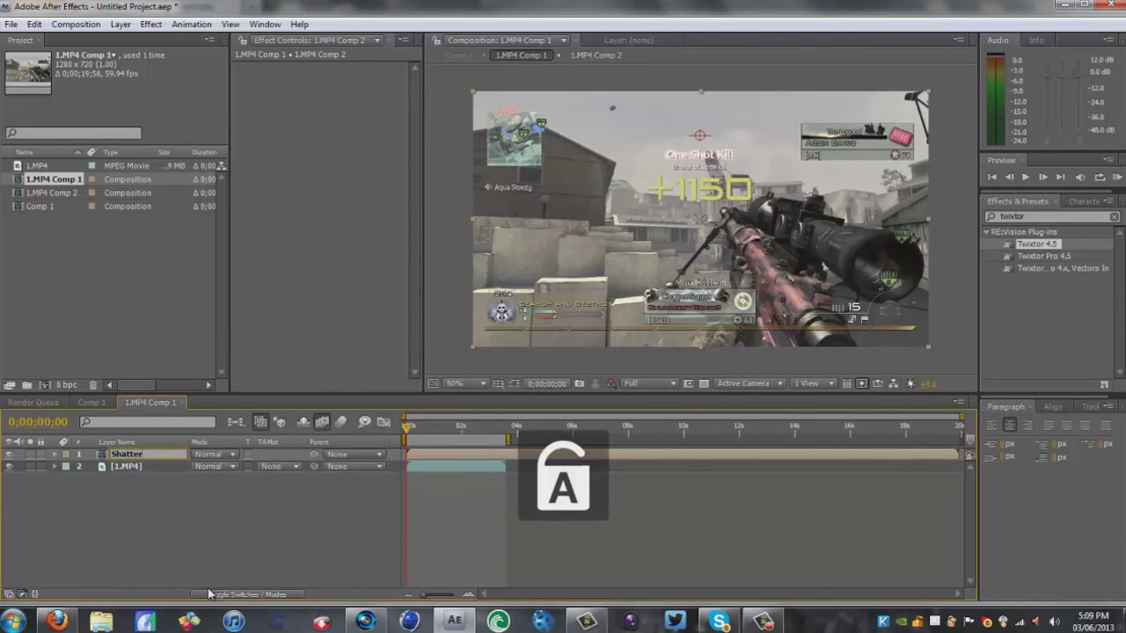
key(Return)
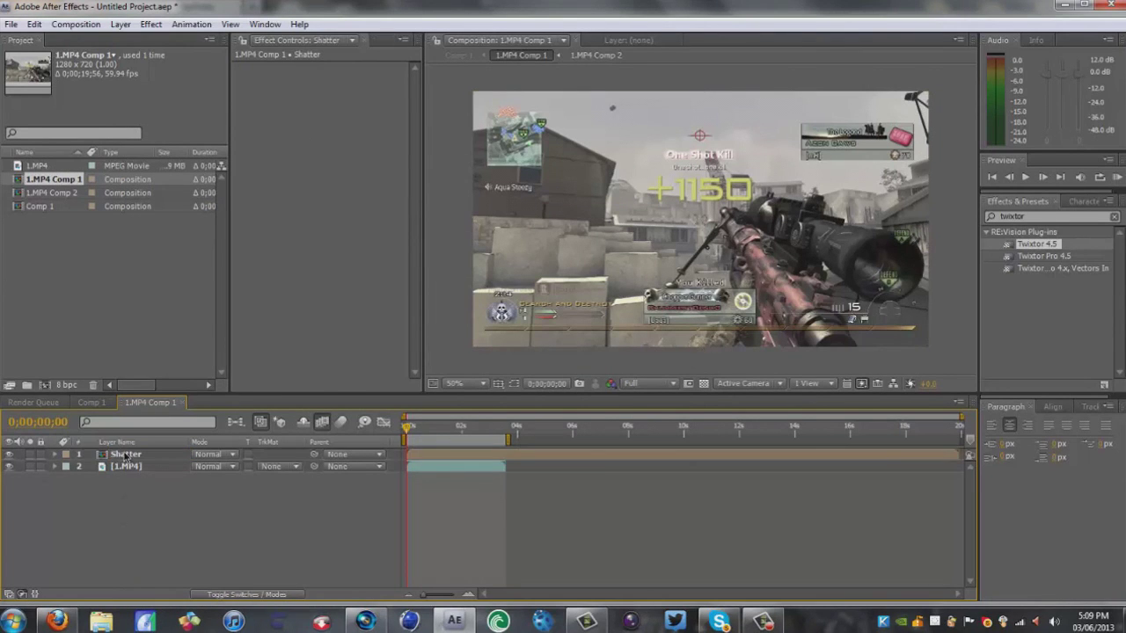
Open the Shatter pre-comp and trace a closed Pen mask around the sniper rifle on the 1.MP4 layer.
double_click(123, 454)
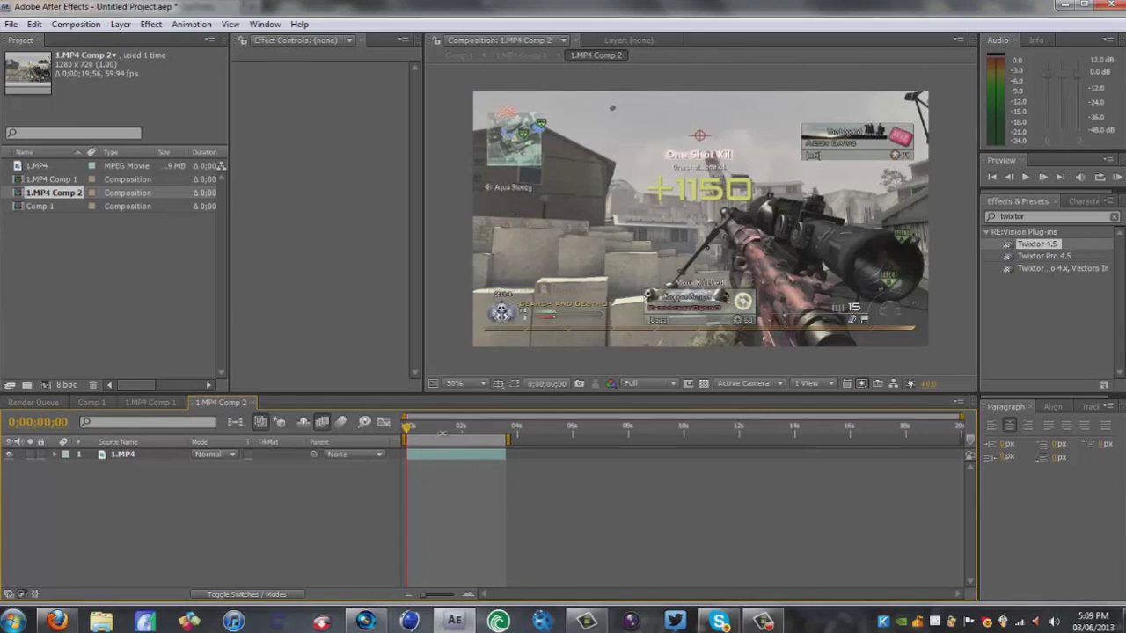
mouse_move(407, 430)
mouse_down()
mouse_move(495, 428)
mouse_move(392, 432)
mouse_up()
scroll(677, 203, up, 3)
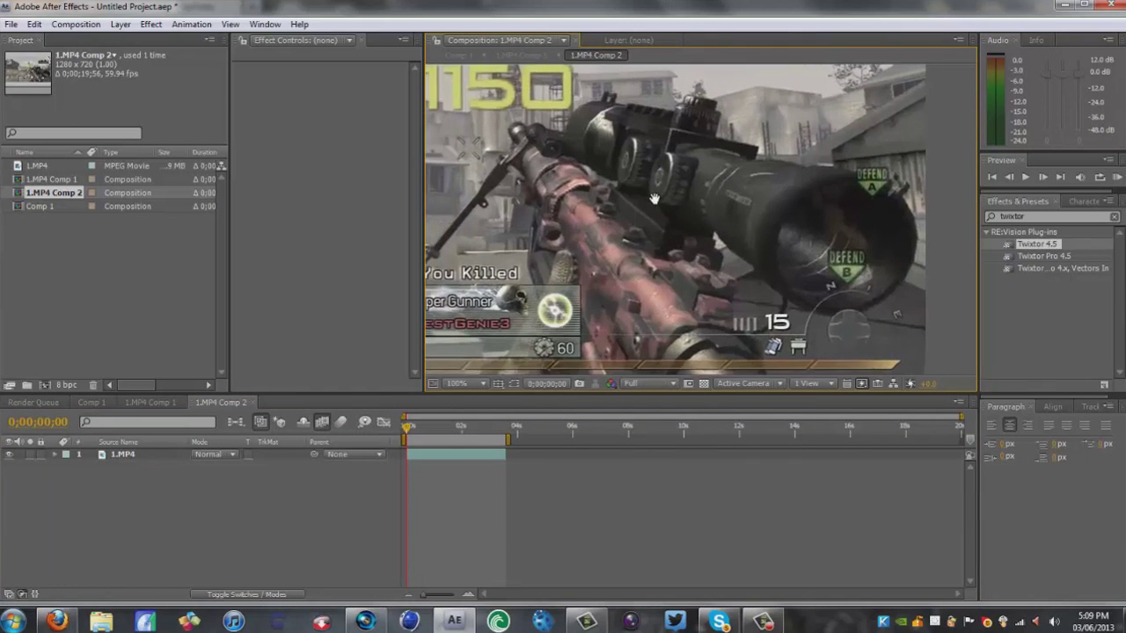
drag(654, 199, 682, 181)
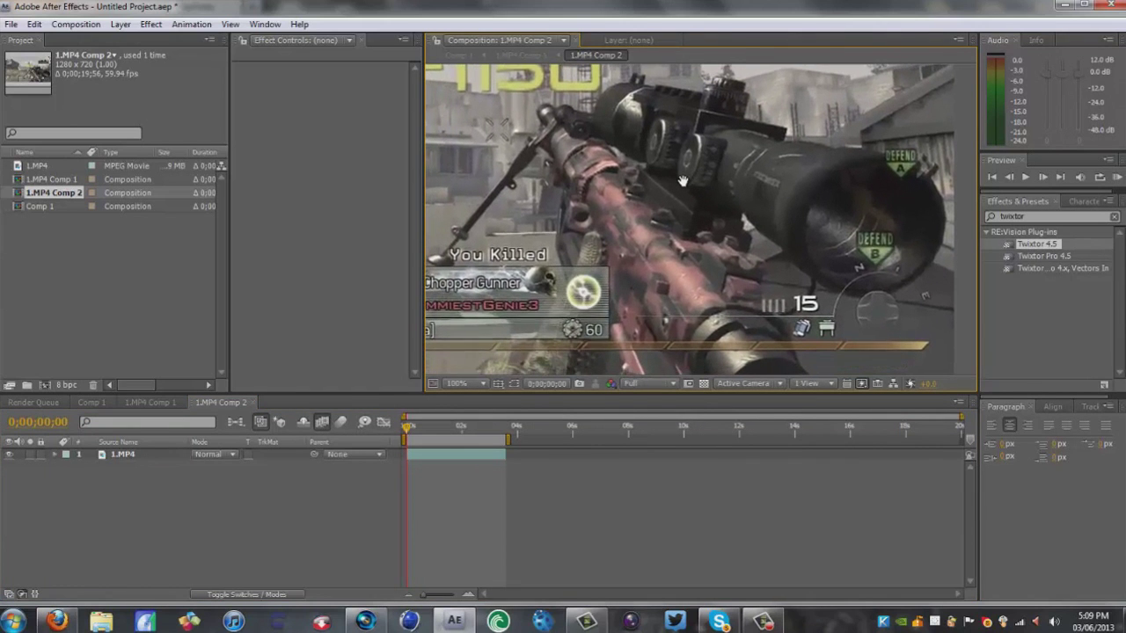
drag(557, 178, 569, 178)
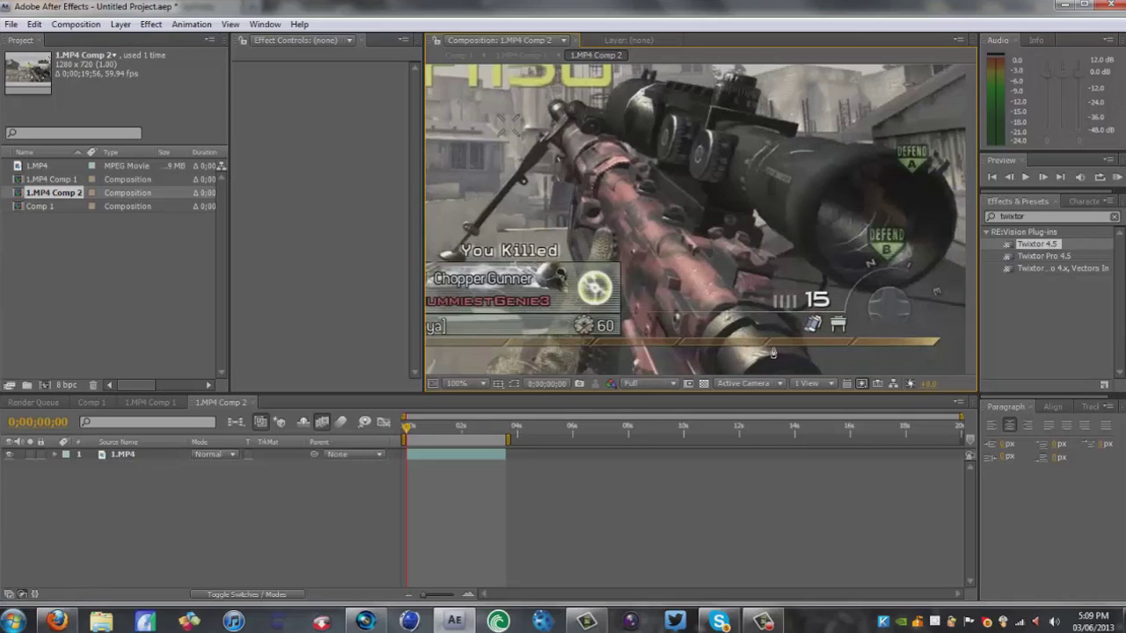
scroll(770, 337, down, 1)
scroll(772, 339, up, 1)
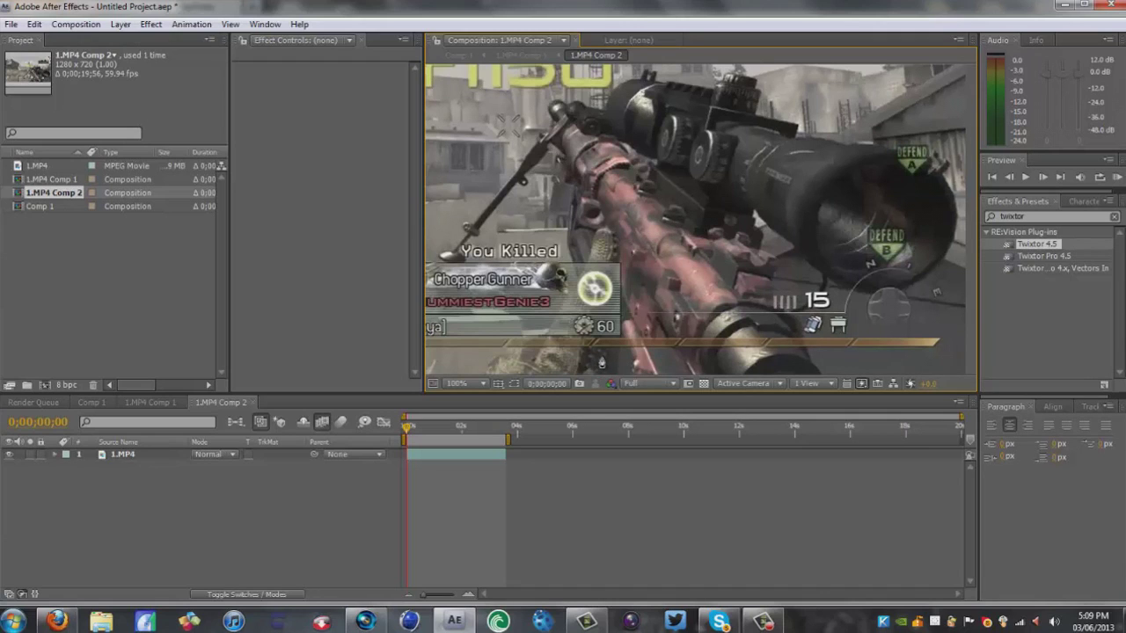
scroll(602, 361, down, 1)
scroll(621, 355, up, 1)
scroll(564, 257, up, 1)
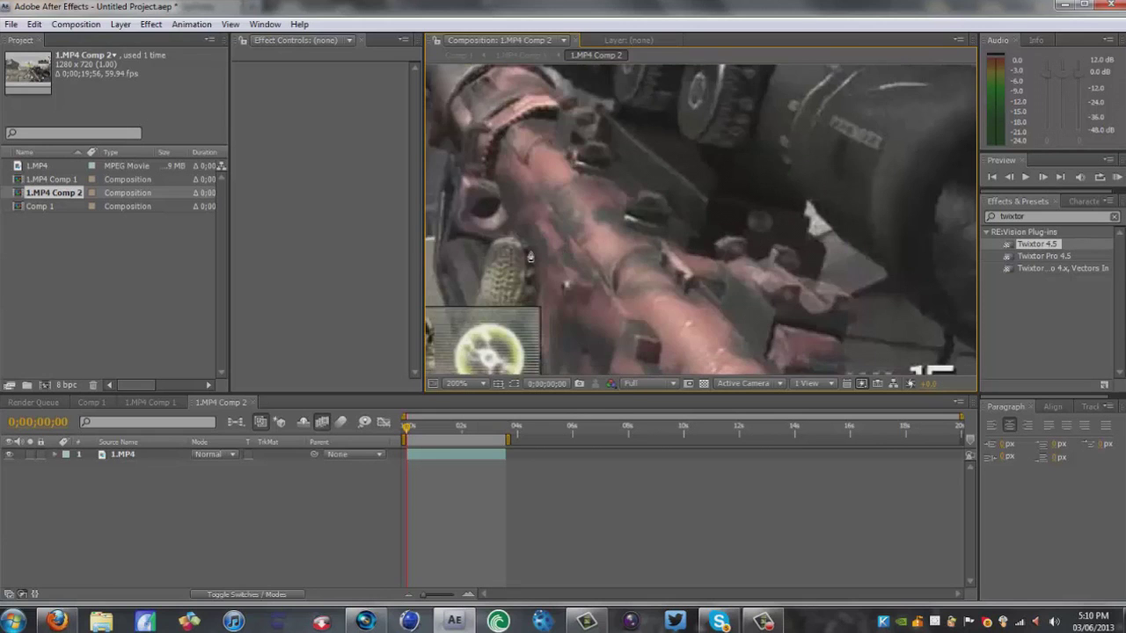
drag(508, 249, 620, 238)
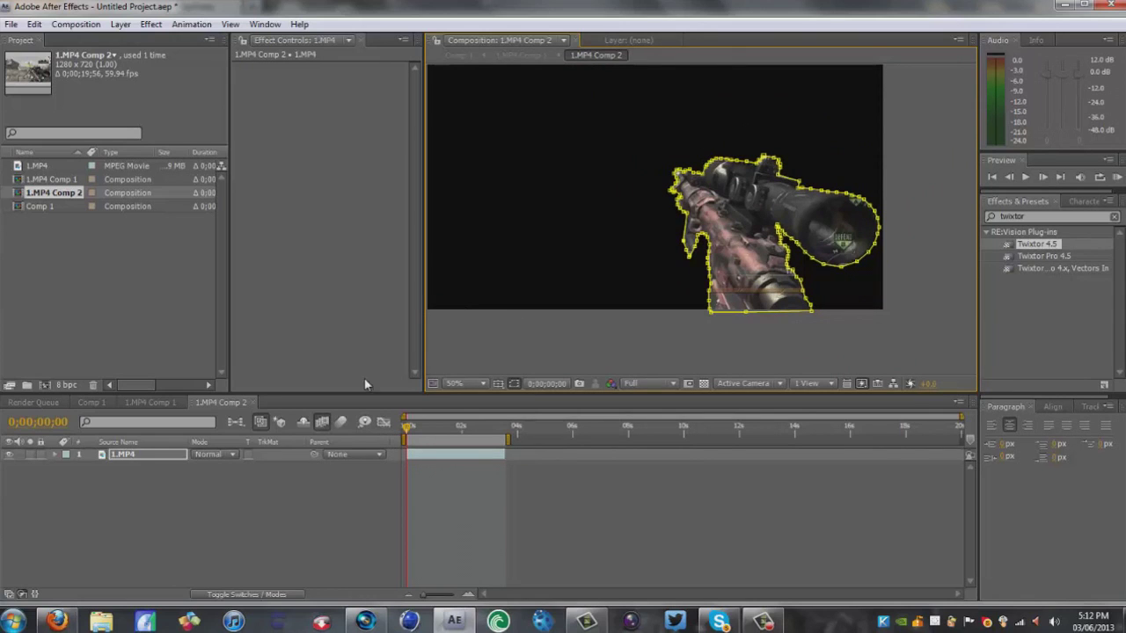
drag(620, 191, 656, 227)
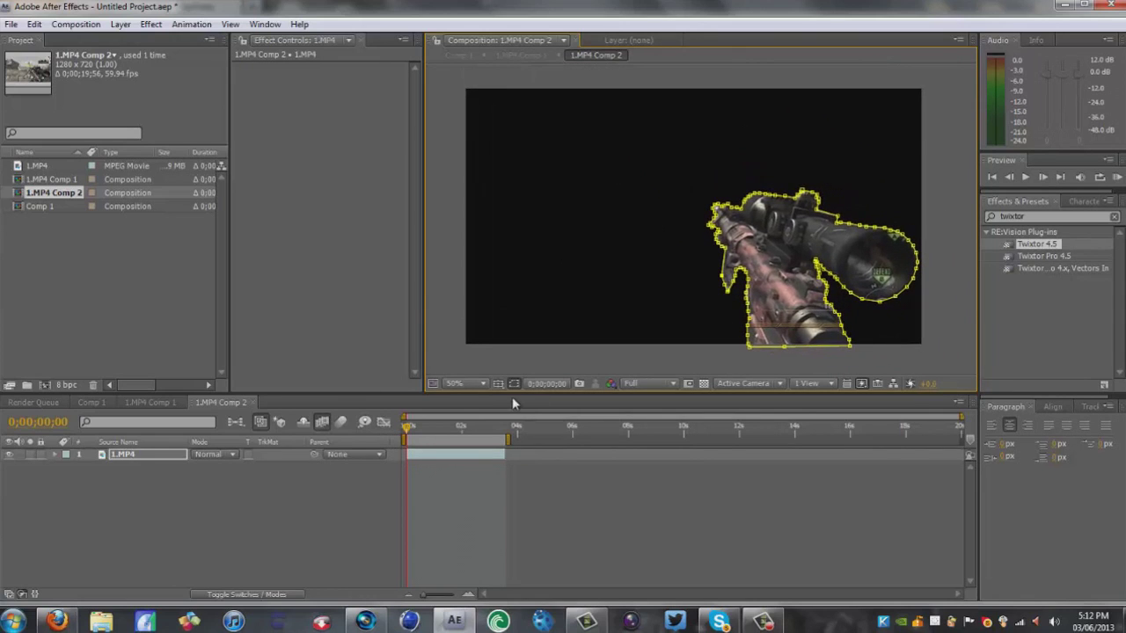
click(220, 528)
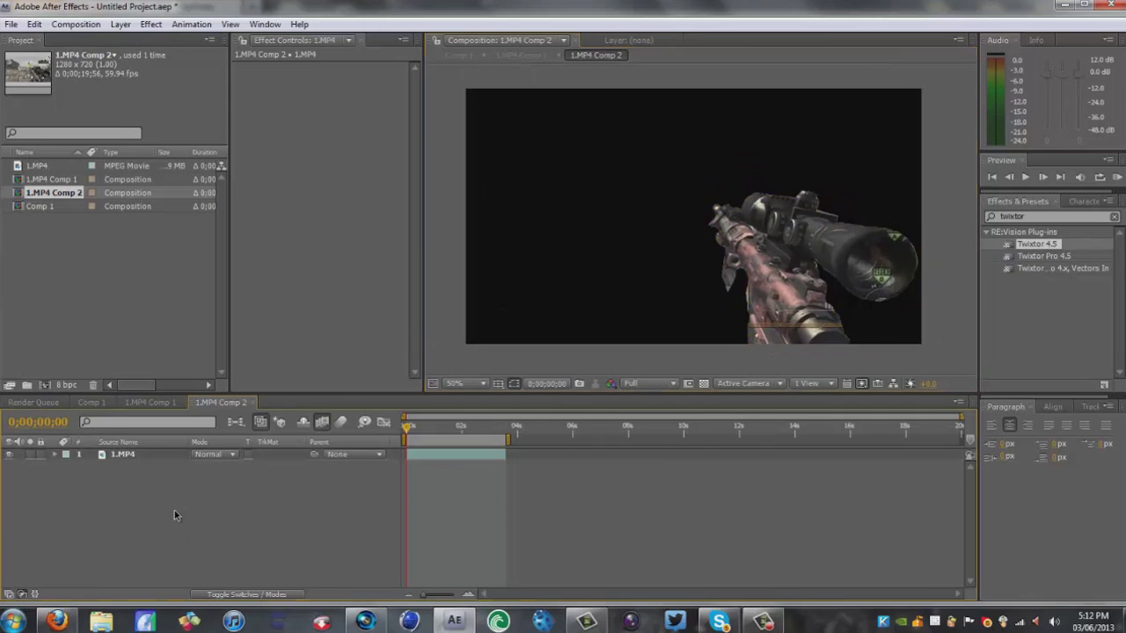
Set the Mask Feather of the rifle mask to 5 pixels.
click(55, 454)
click(66, 478)
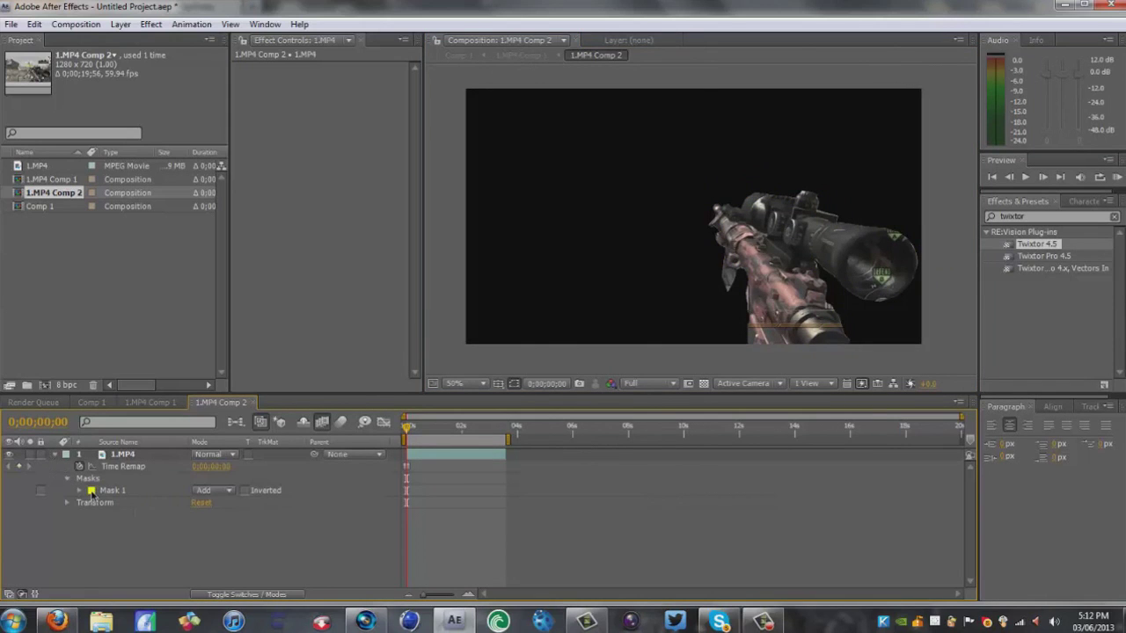
click(80, 491)
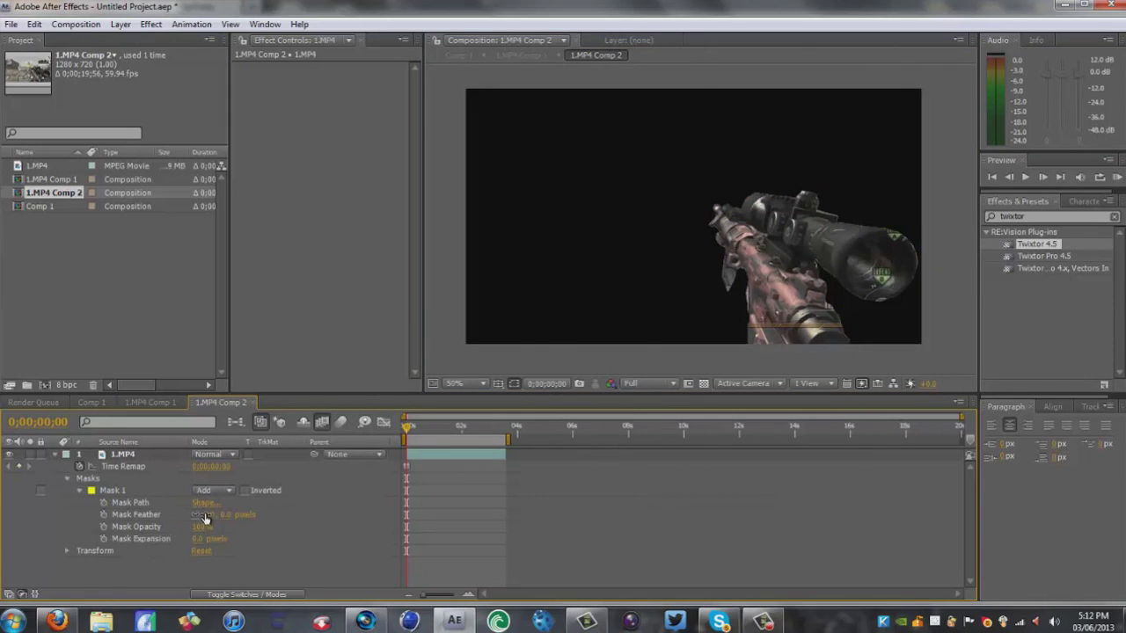
click(204, 516)
text(5)
key(Return)
click(212, 566)
click(53, 455)
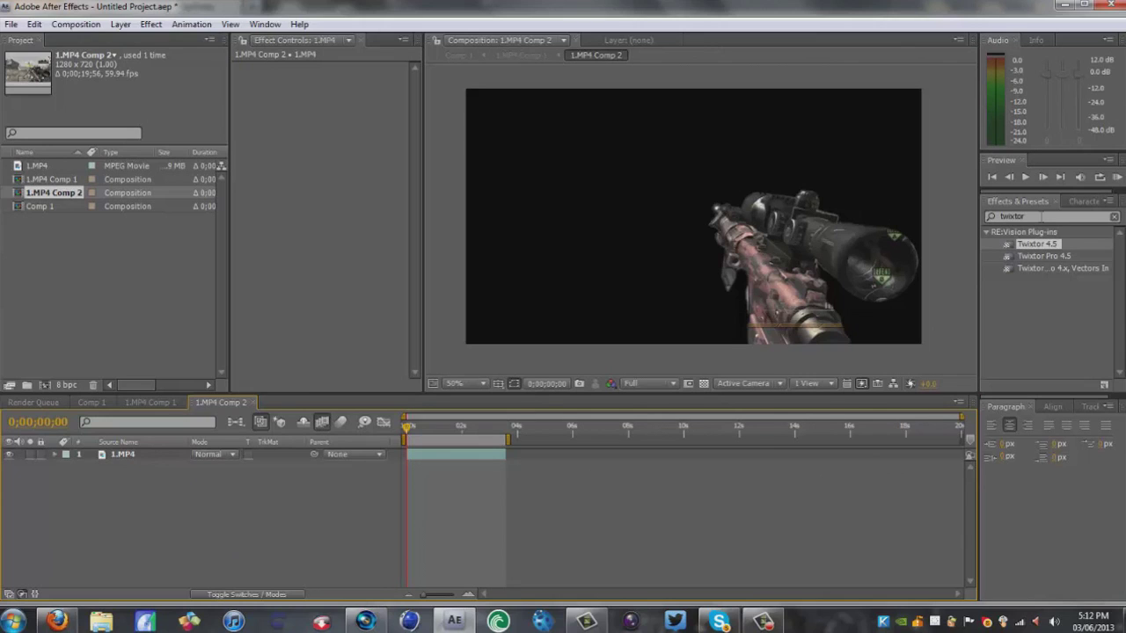
Apply the Shatter effect to the masked 1.MP4 layer and set its View to Rendered.
click(1007, 216)
text(shatter)
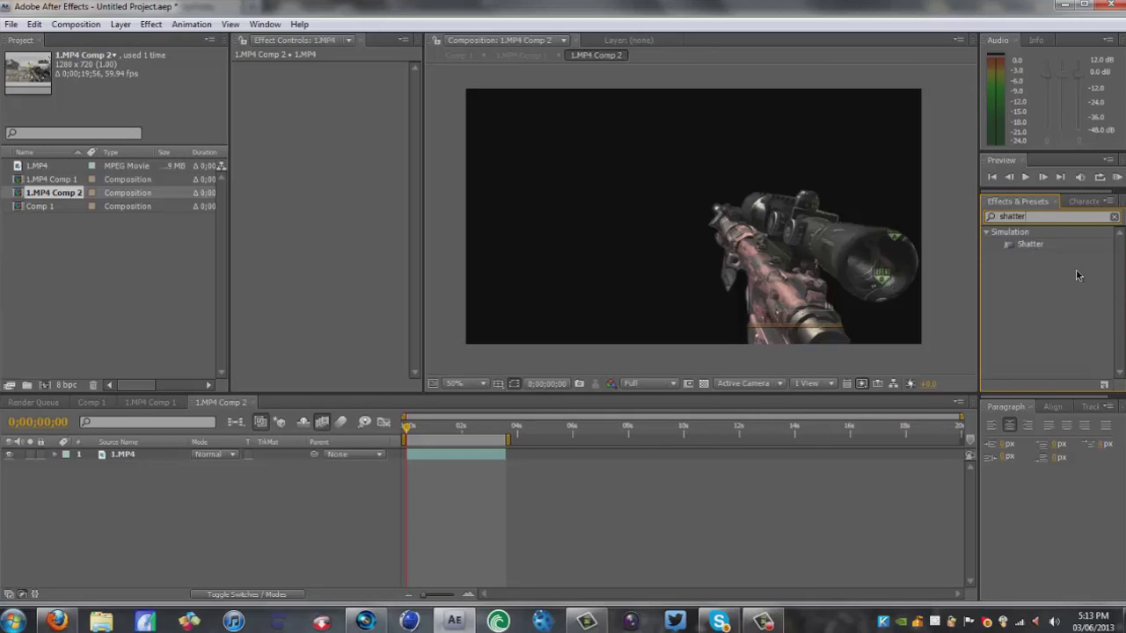
click(1034, 245)
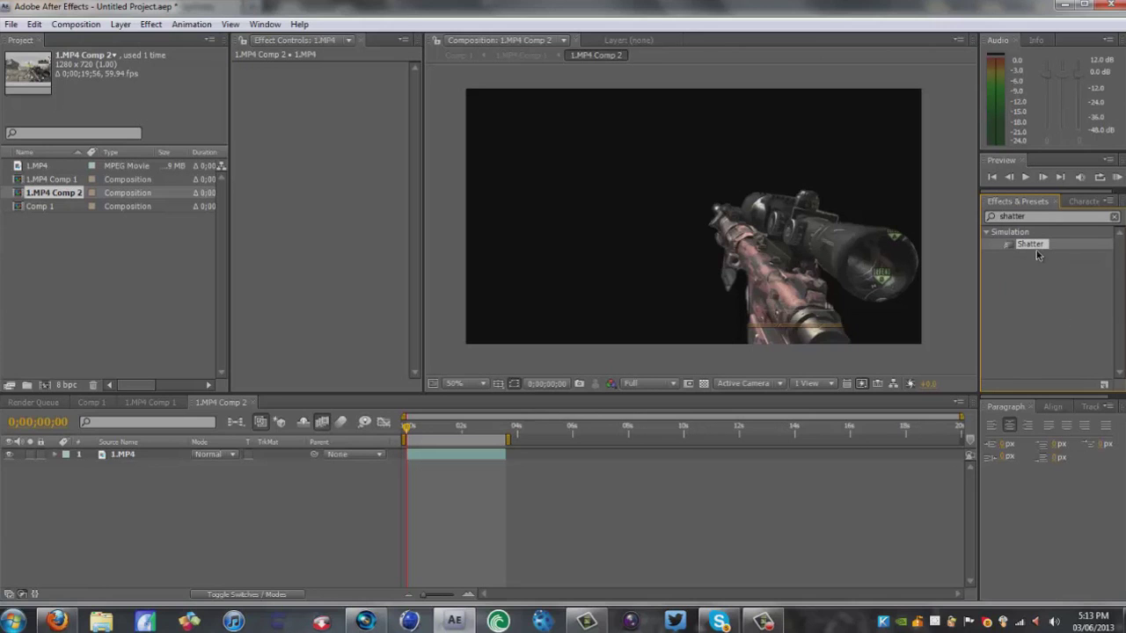
drag(1065, 270, 110, 455)
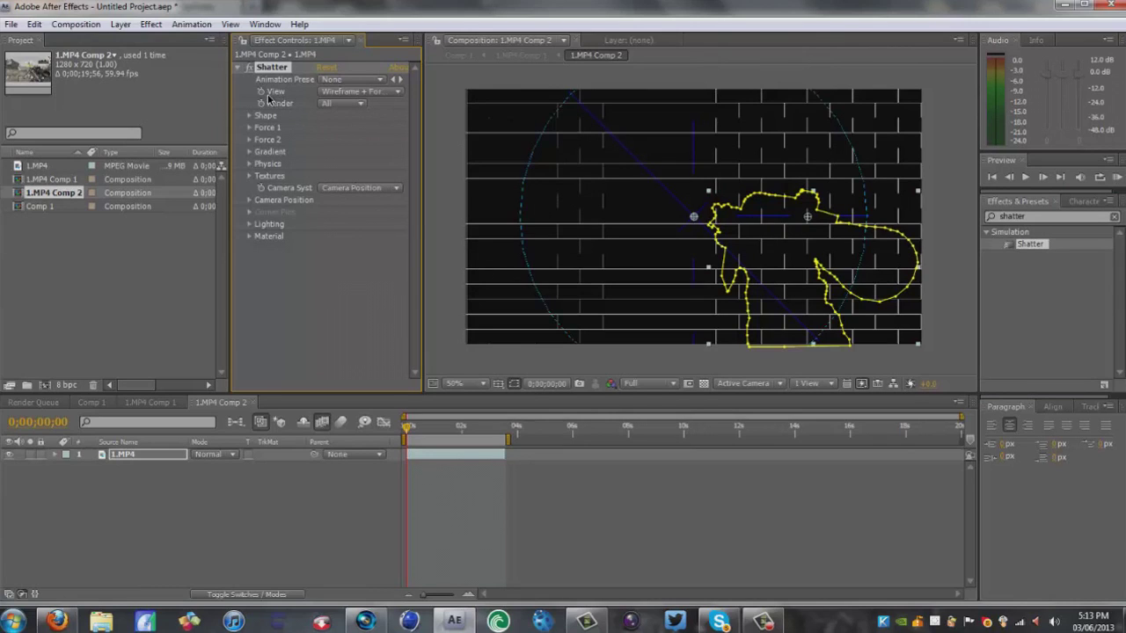
click(334, 94)
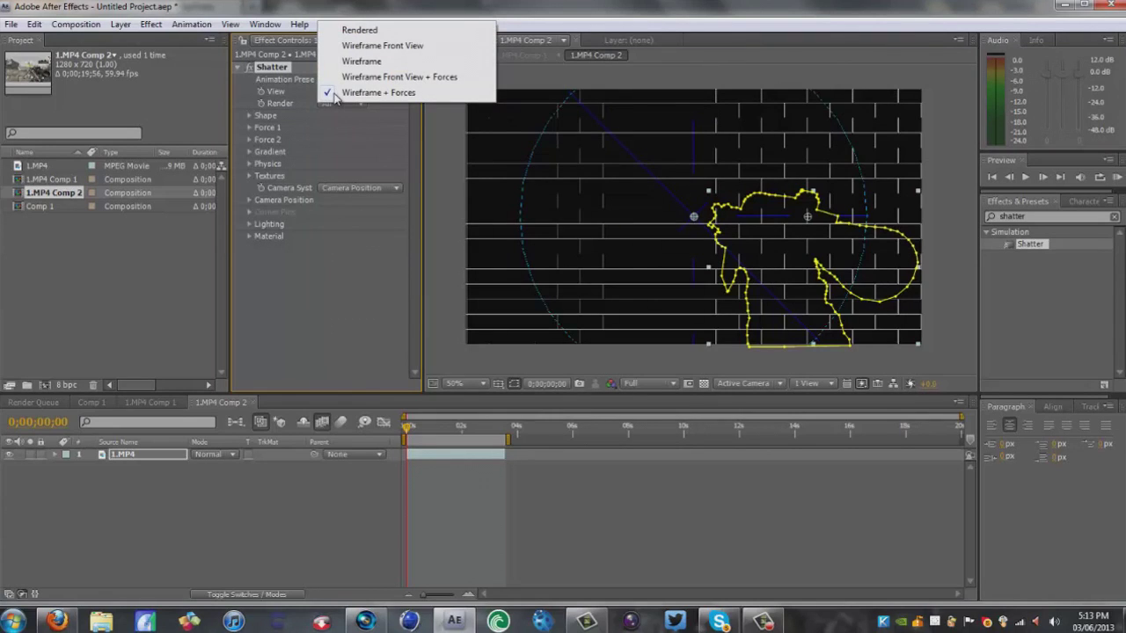
click(359, 31)
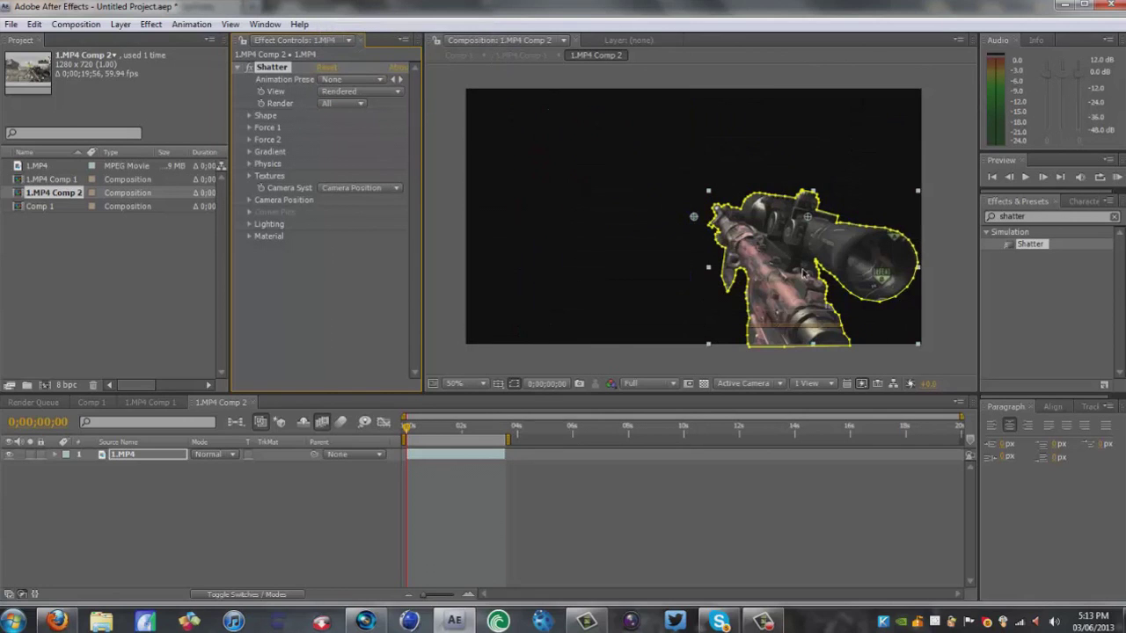
Set the Shatter effect's shape Pattern to Glass.
mouse_move(408, 432)
mouse_down()
mouse_move(419, 428)
mouse_move(407, 428)
mouse_up()
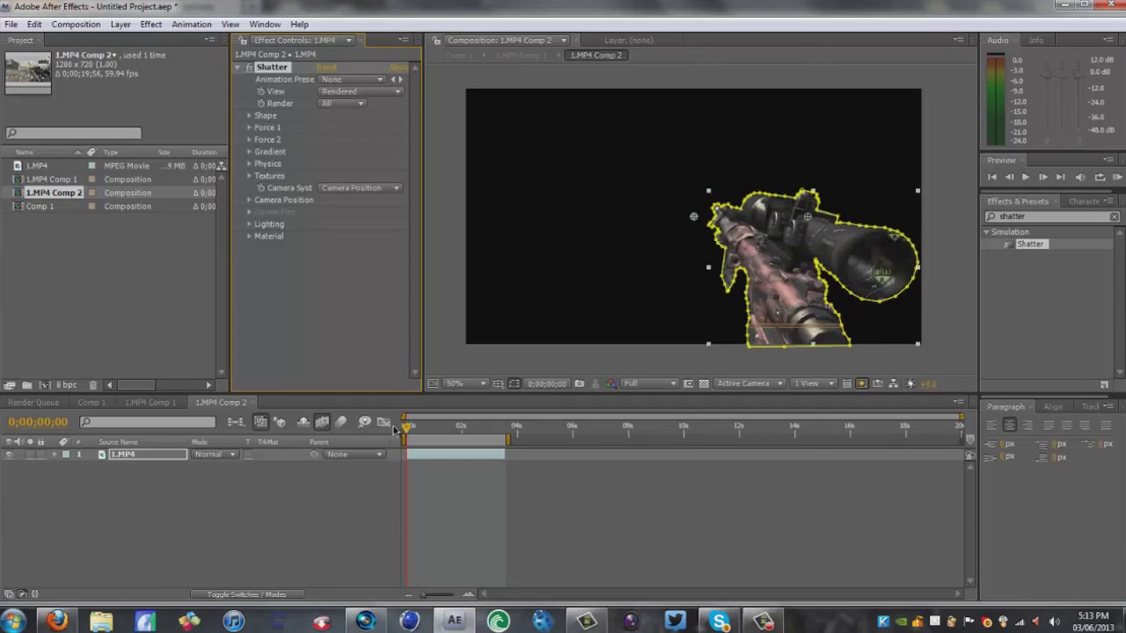
click(249, 115)
click(342, 129)
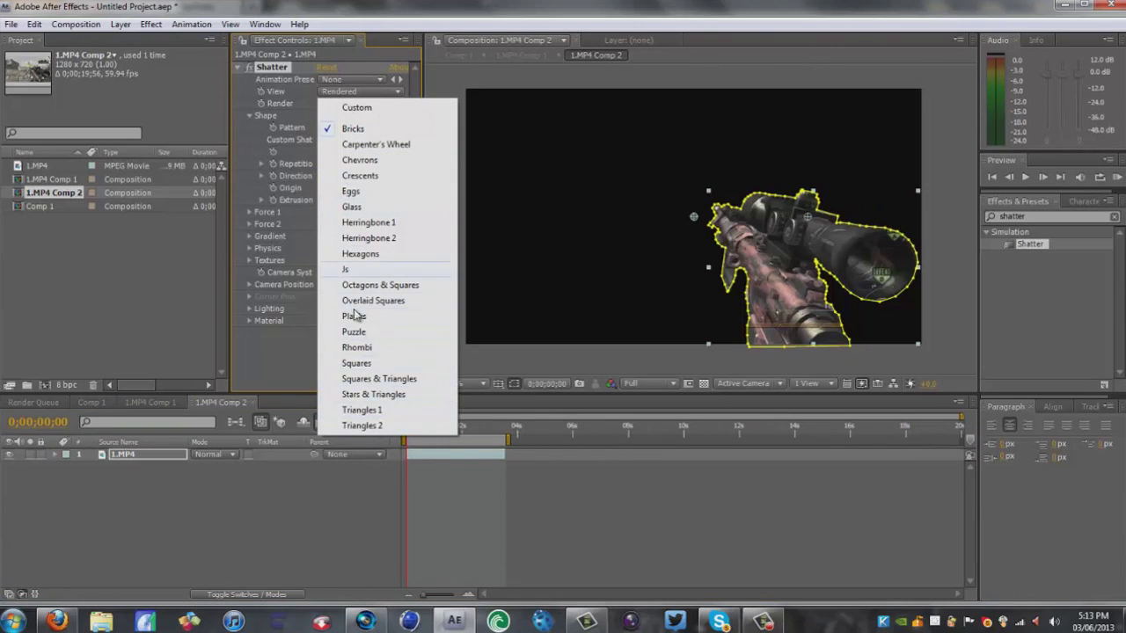
click(354, 207)
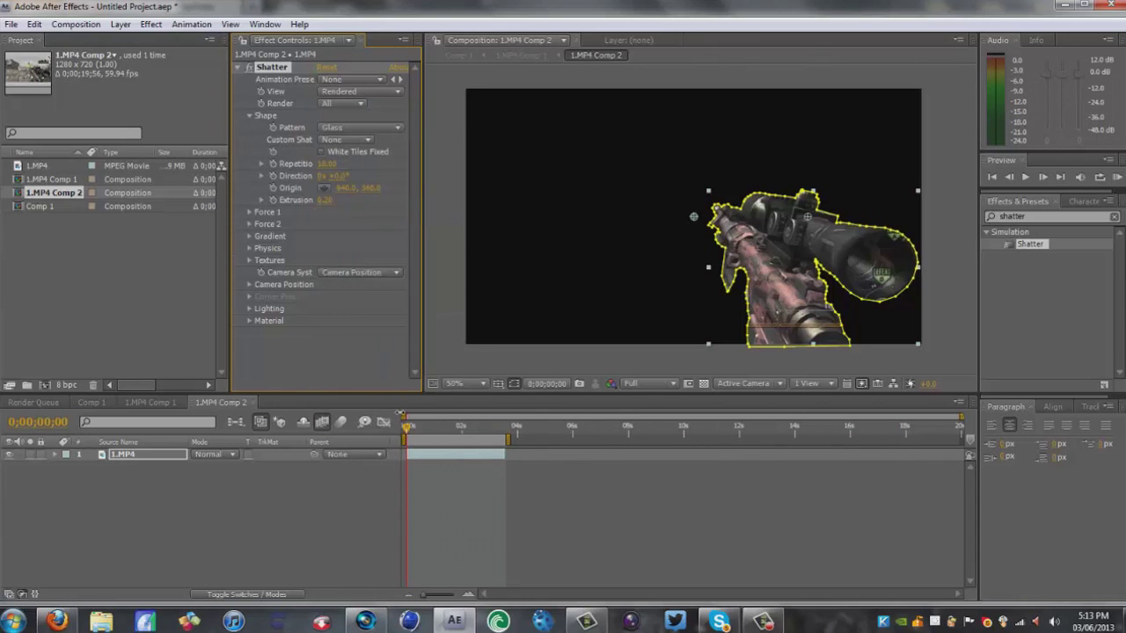
Scrub through the opening frames to examine how the glass pieces break away from the rifle.
drag(408, 428, 401, 426)
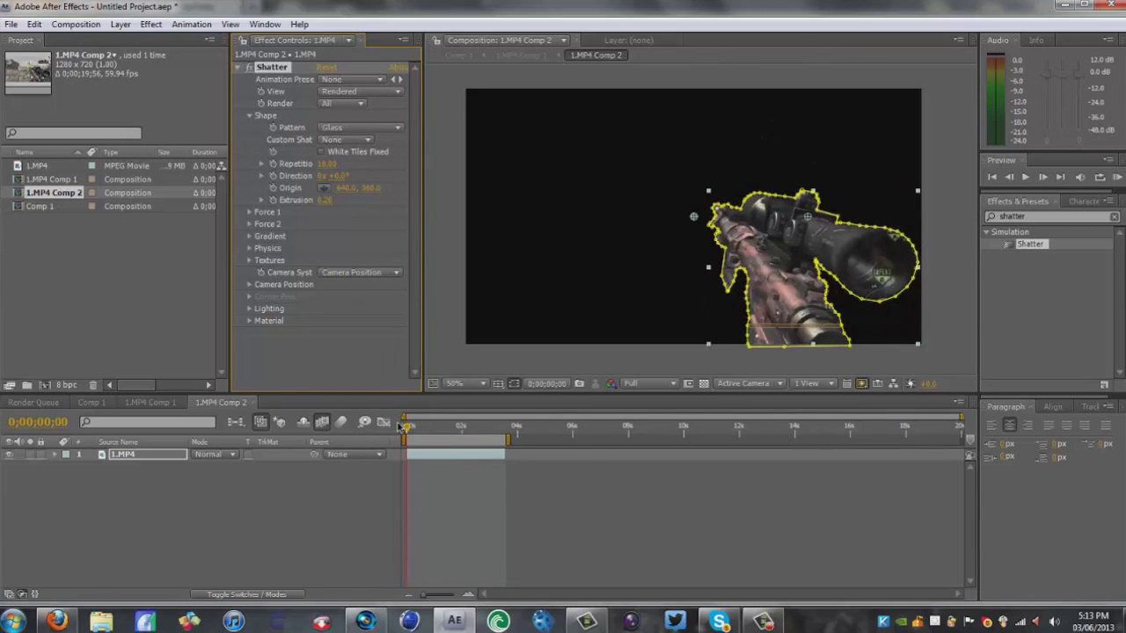
click(406, 426)
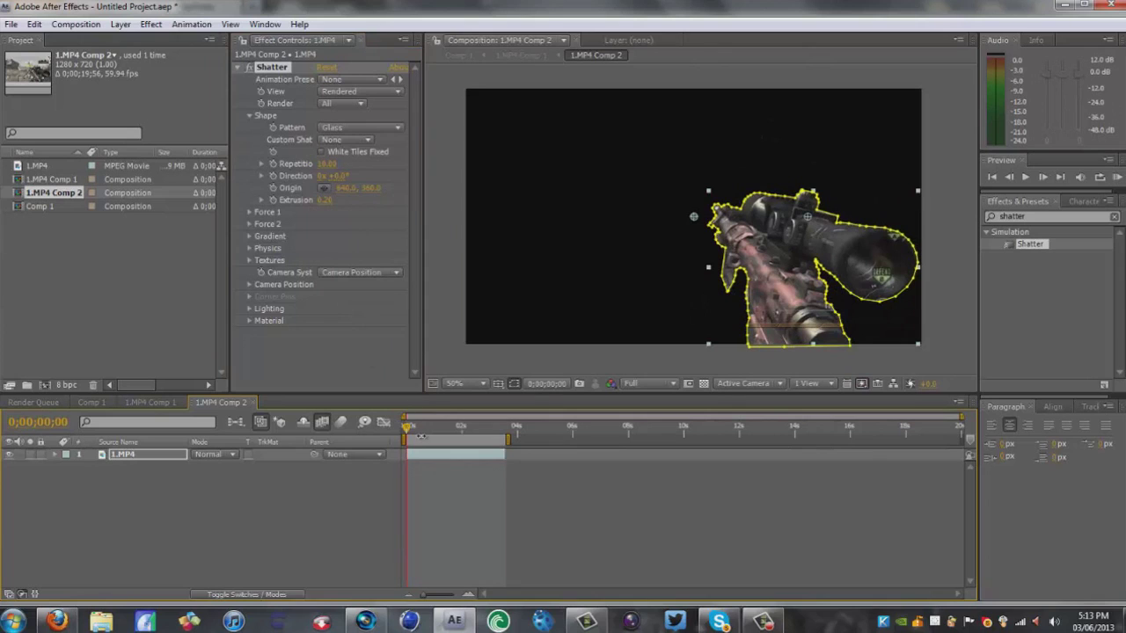
drag(411, 430, 419, 429)
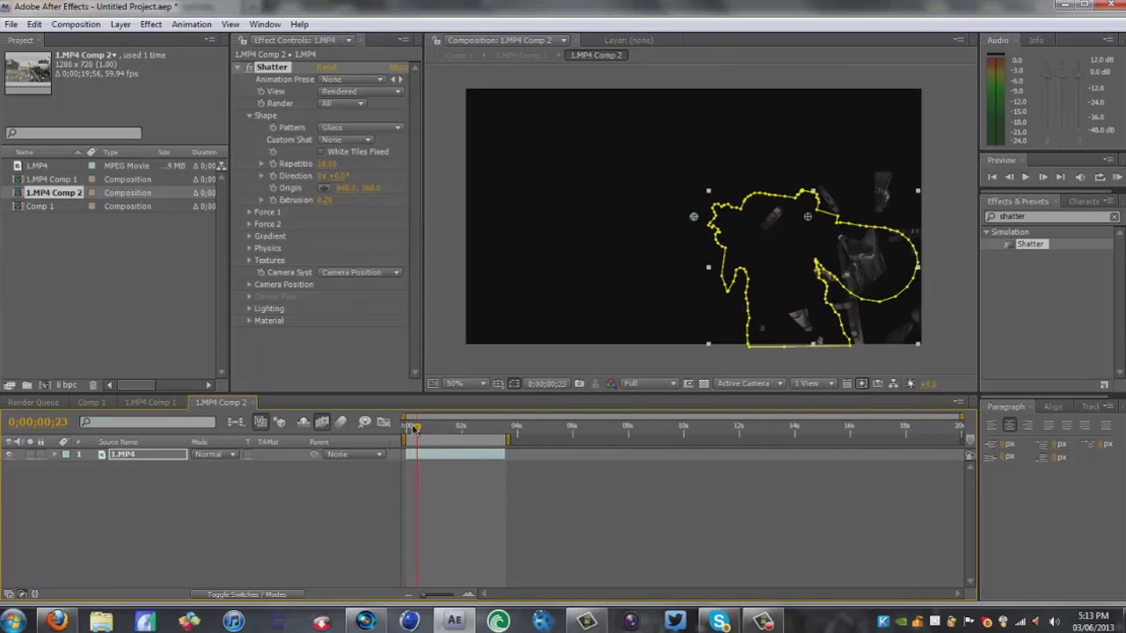
click(411, 428)
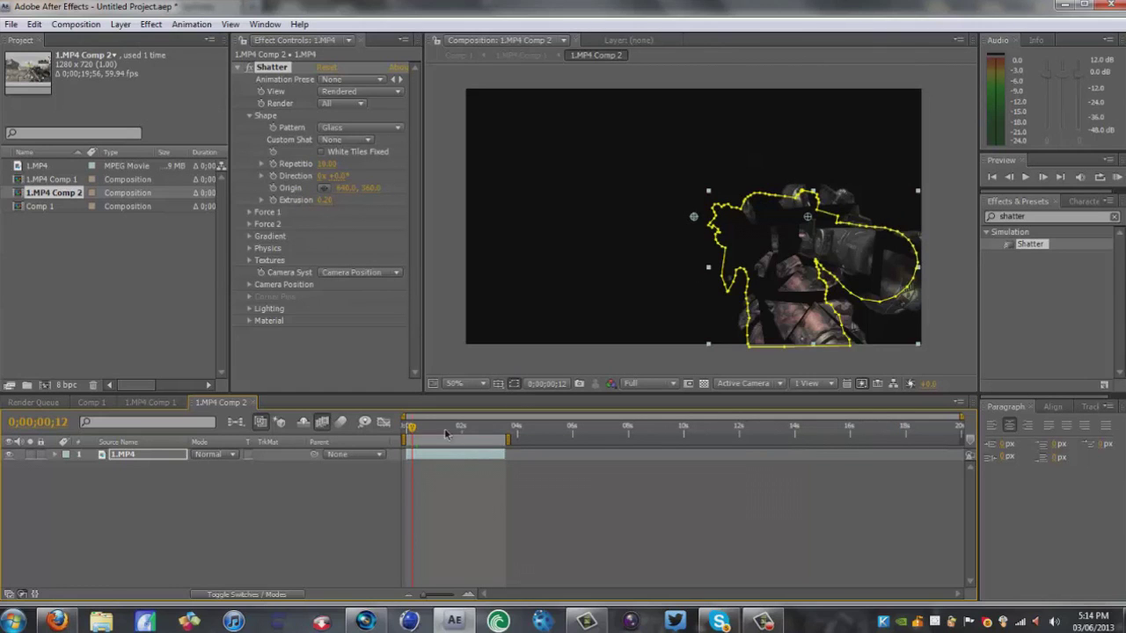
click(408, 430)
drag(408, 430, 412, 430)
drag(410, 428, 406, 429)
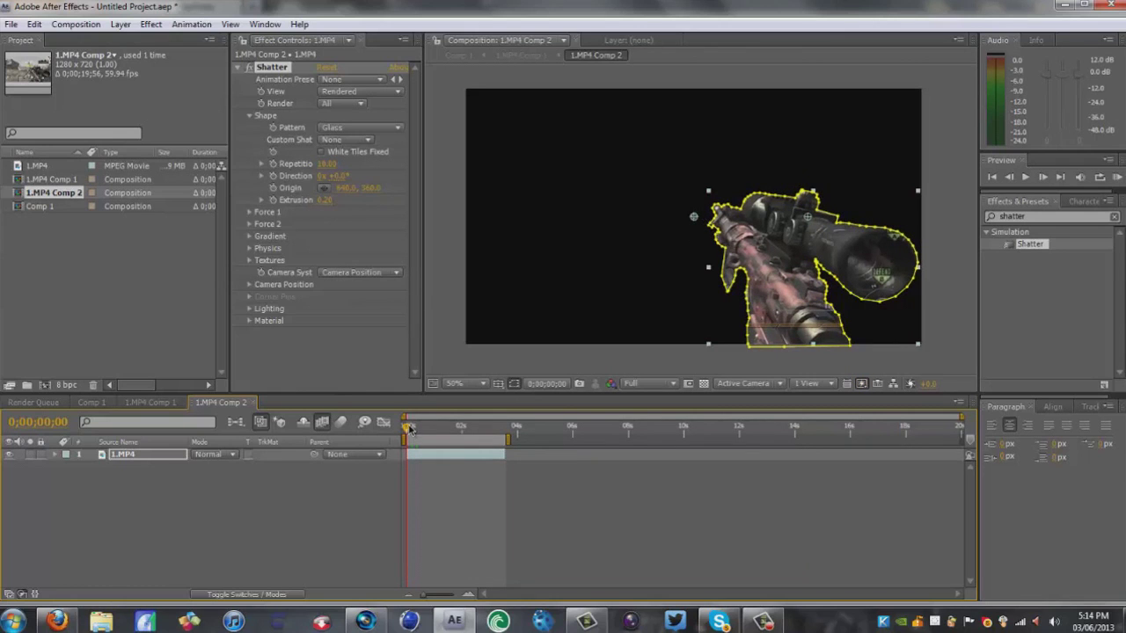
drag(410, 427, 415, 427)
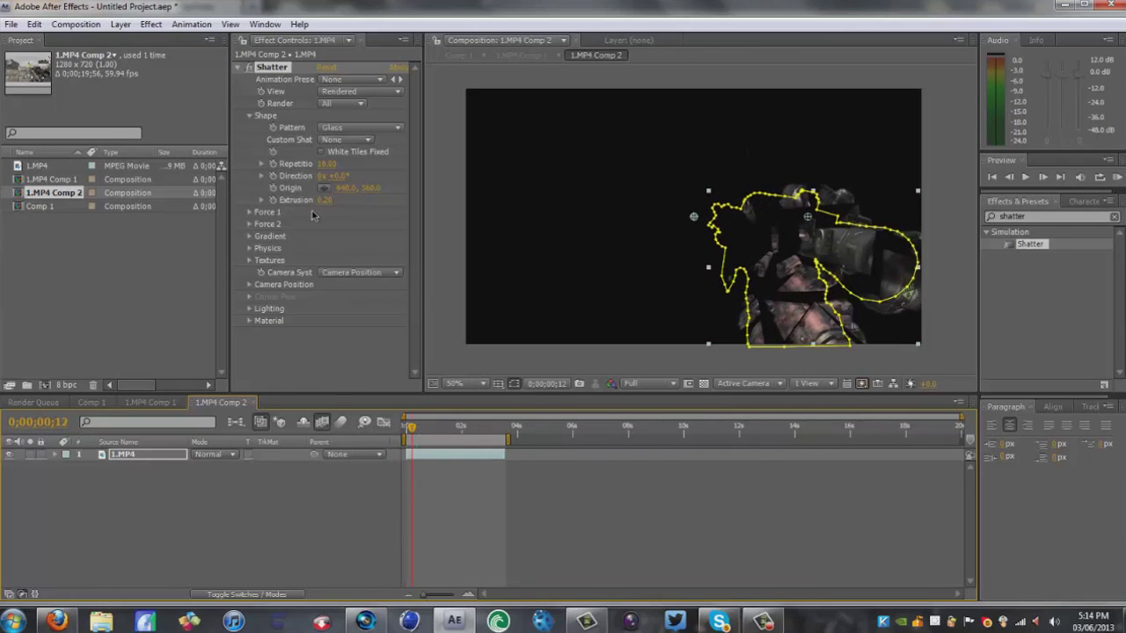
Place the Shatter Origin on the rifle body at about 864, 476 and check the break in the opening frames.
click(323, 187)
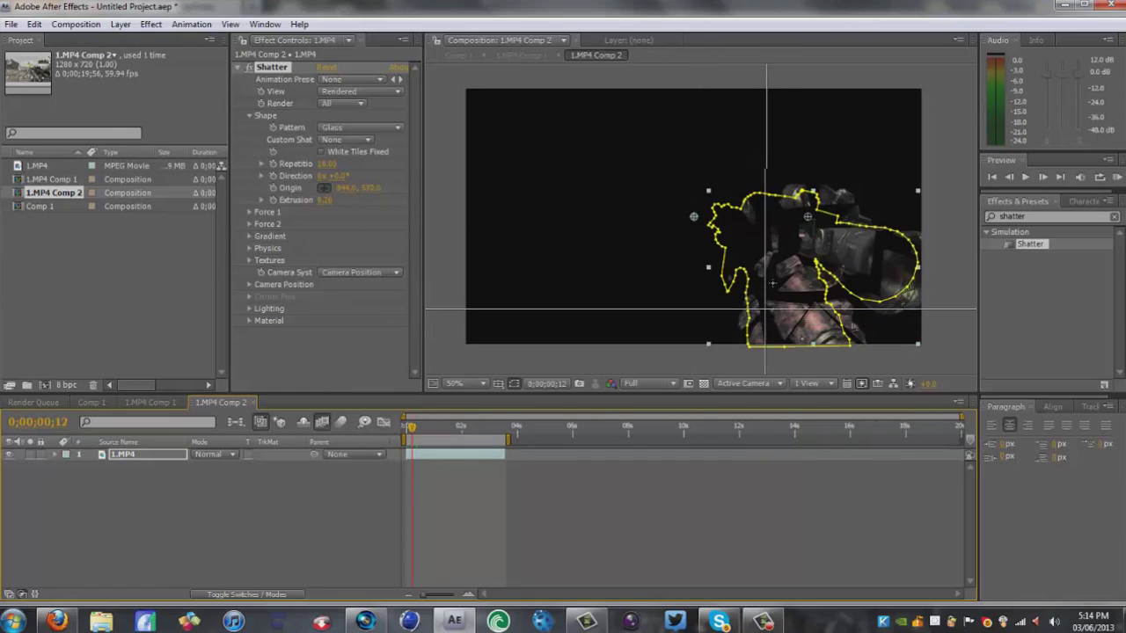
click(773, 258)
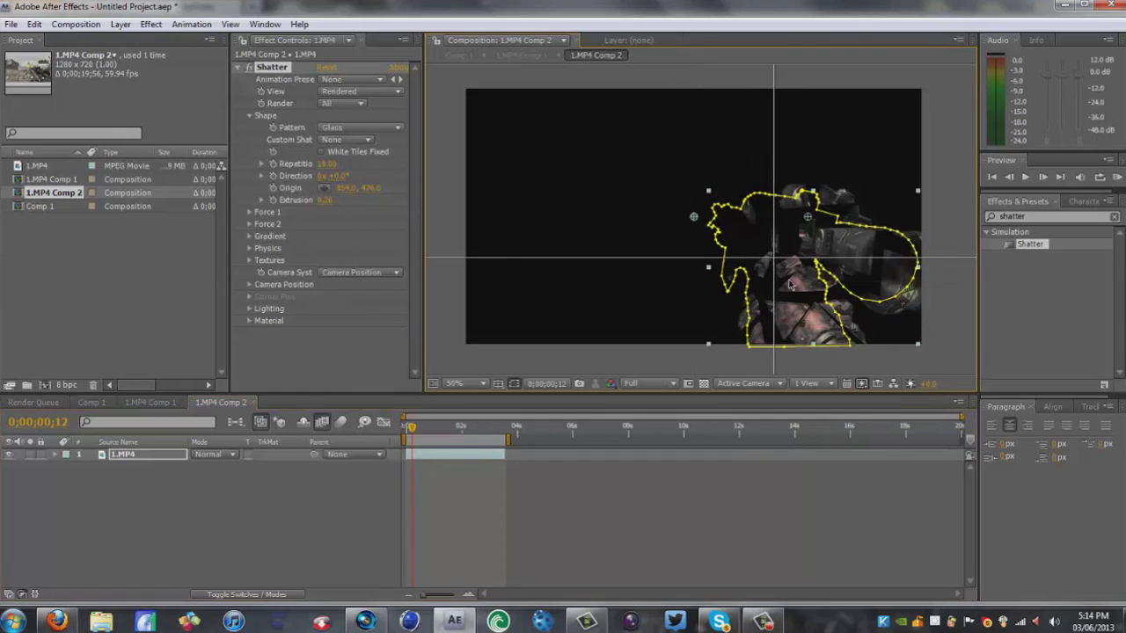
click(409, 429)
drag(409, 430, 414, 428)
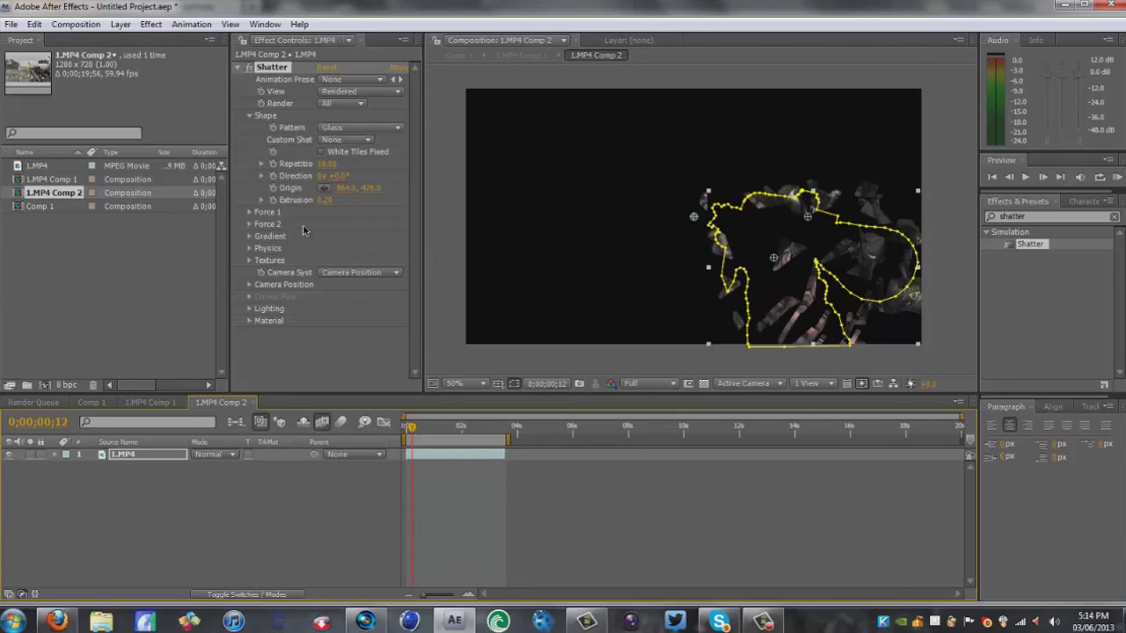
Set the Shatter's Physics Gravity to 0 and preview the pieces flying apart from the first frame.
click(250, 212)
click(249, 213)
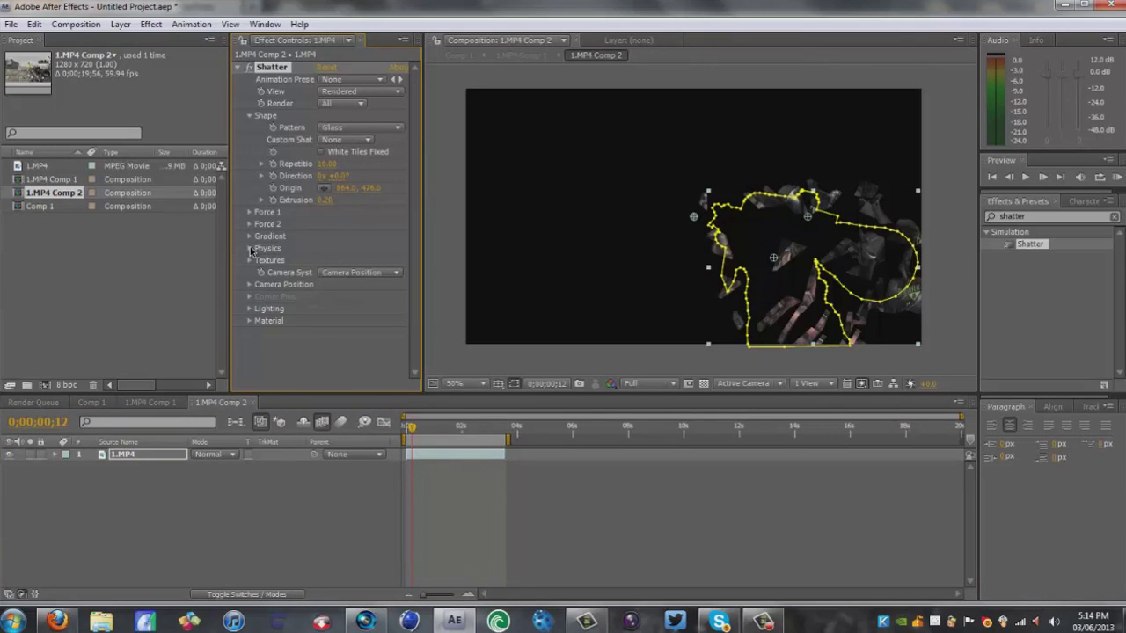
click(250, 249)
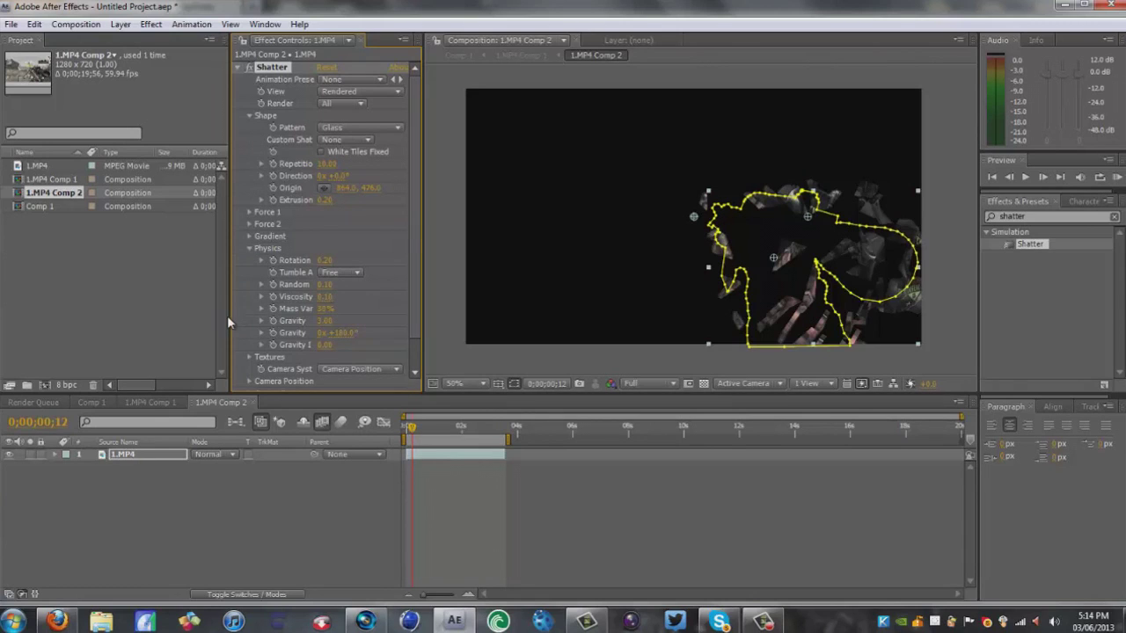
click(324, 323)
text(0)
key(Return)
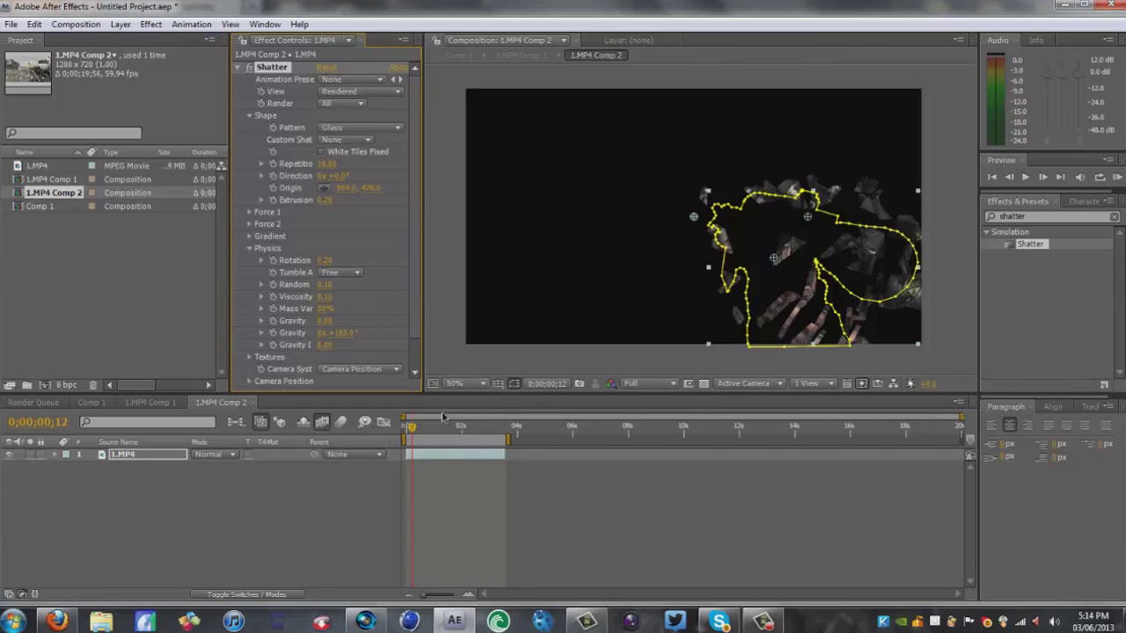
drag(412, 429, 409, 428)
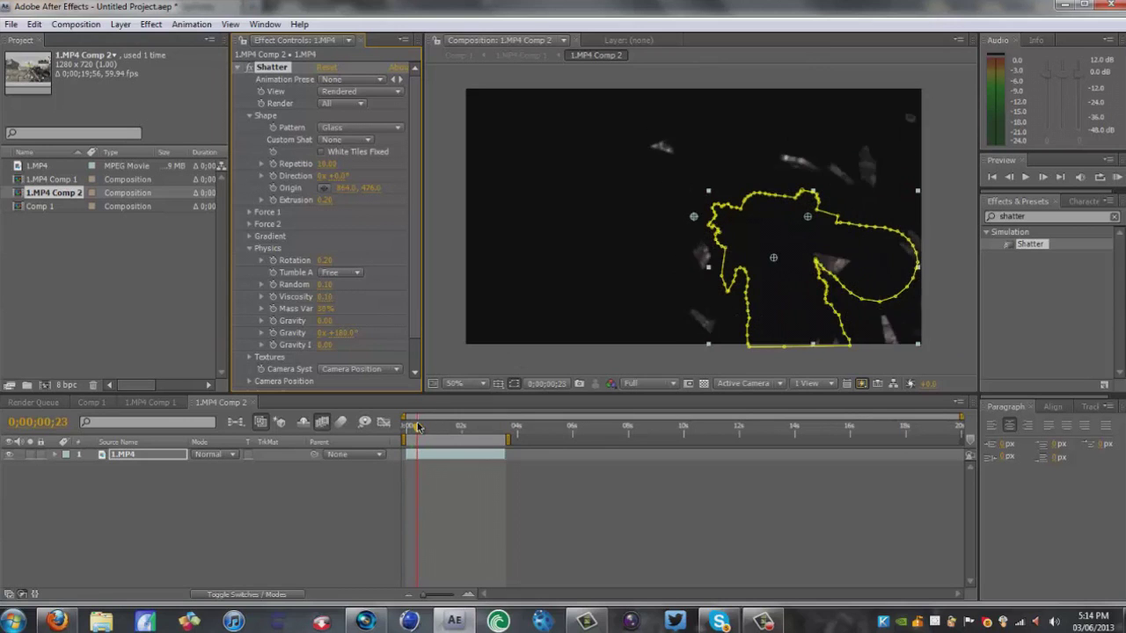
drag(410, 429, 406, 427)
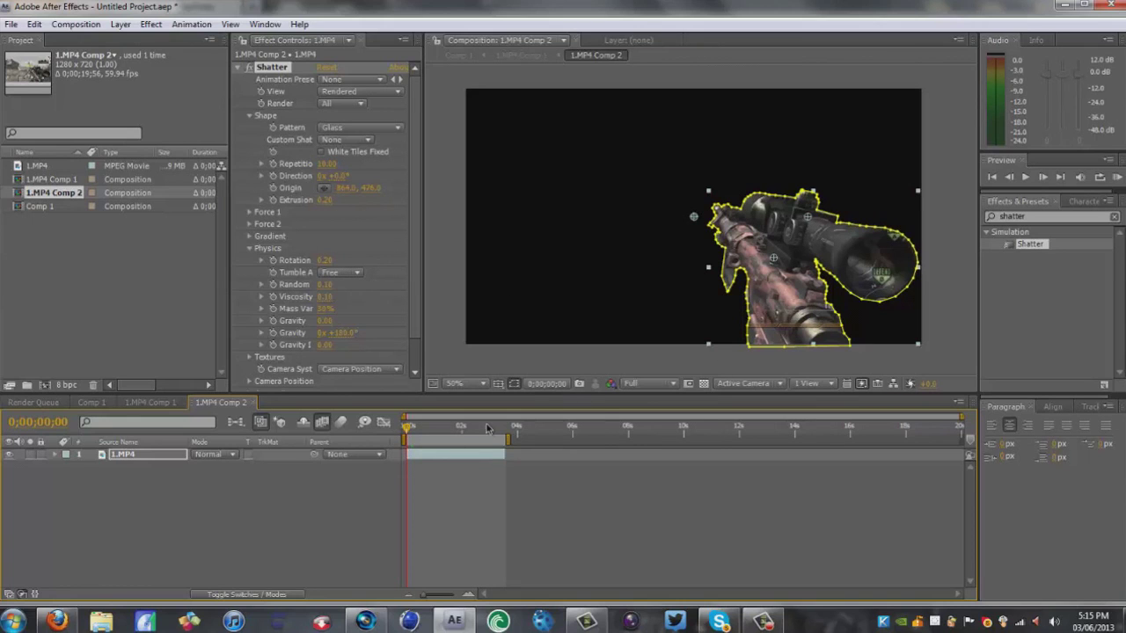
Move the Shatter Origin lower on the rifle to about 942, 552 while viewing the first broken frames.
click(410, 430)
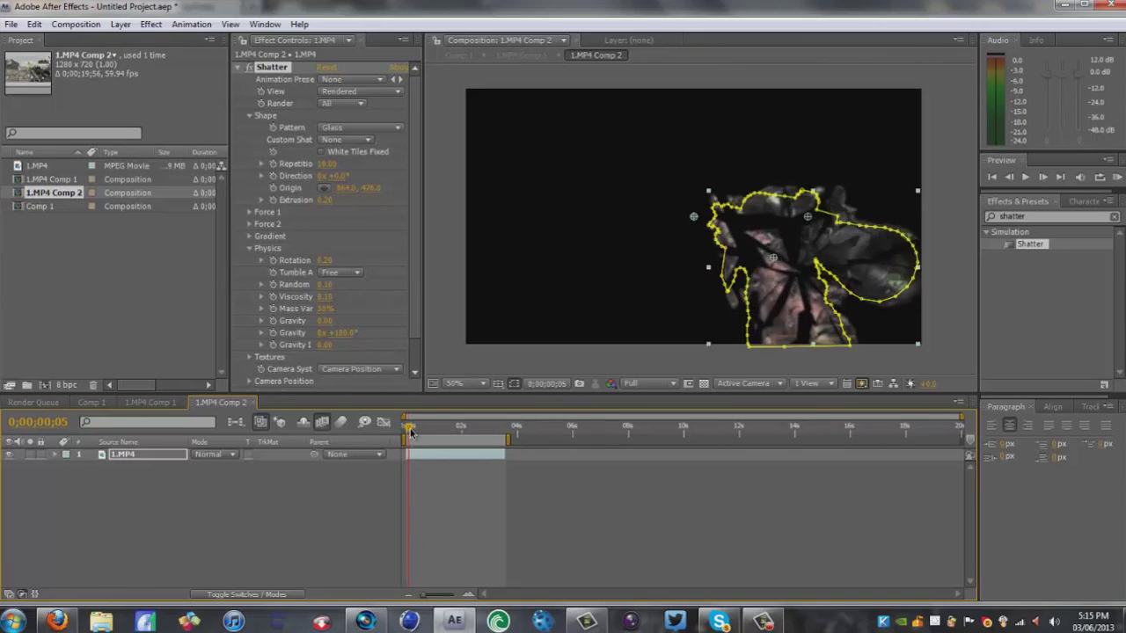
drag(410, 430, 412, 431)
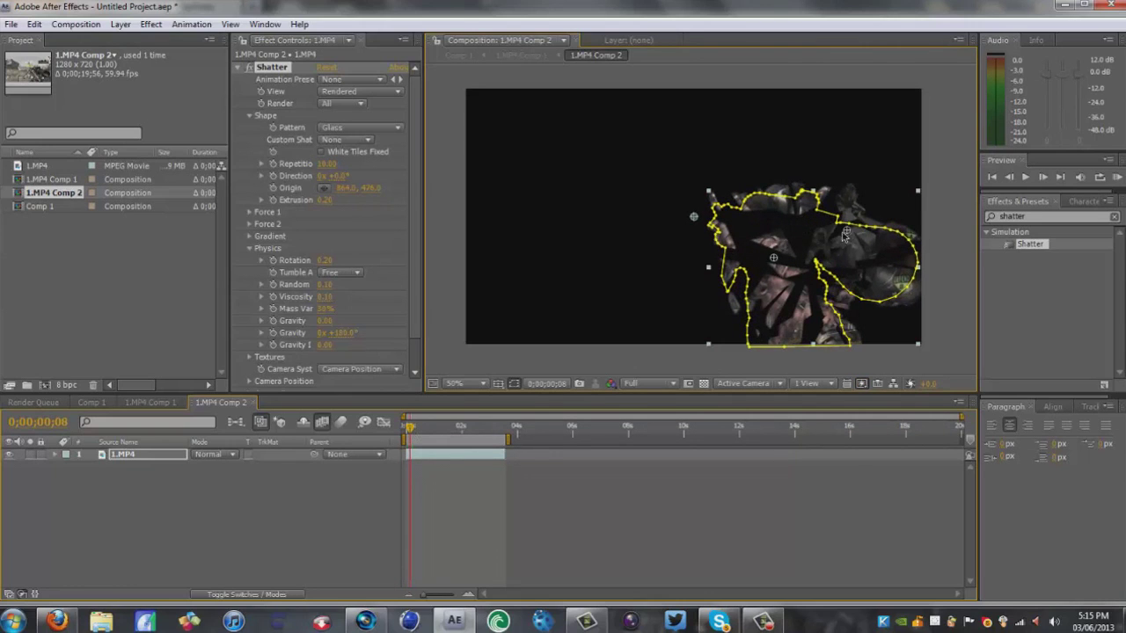
drag(412, 431, 411, 431)
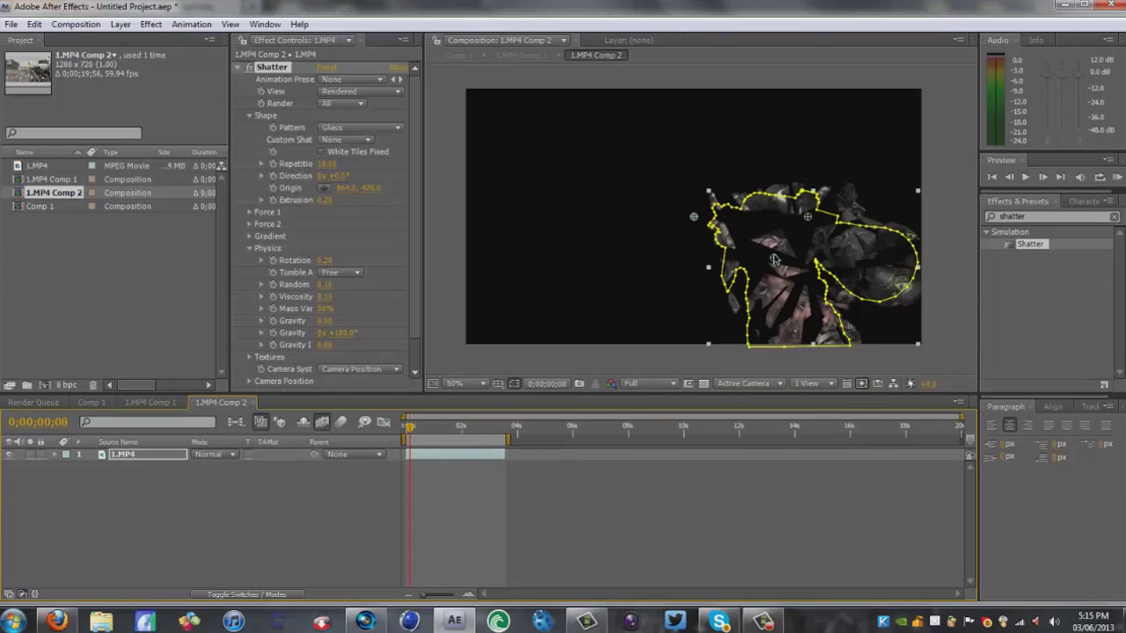
drag(774, 259, 801, 285)
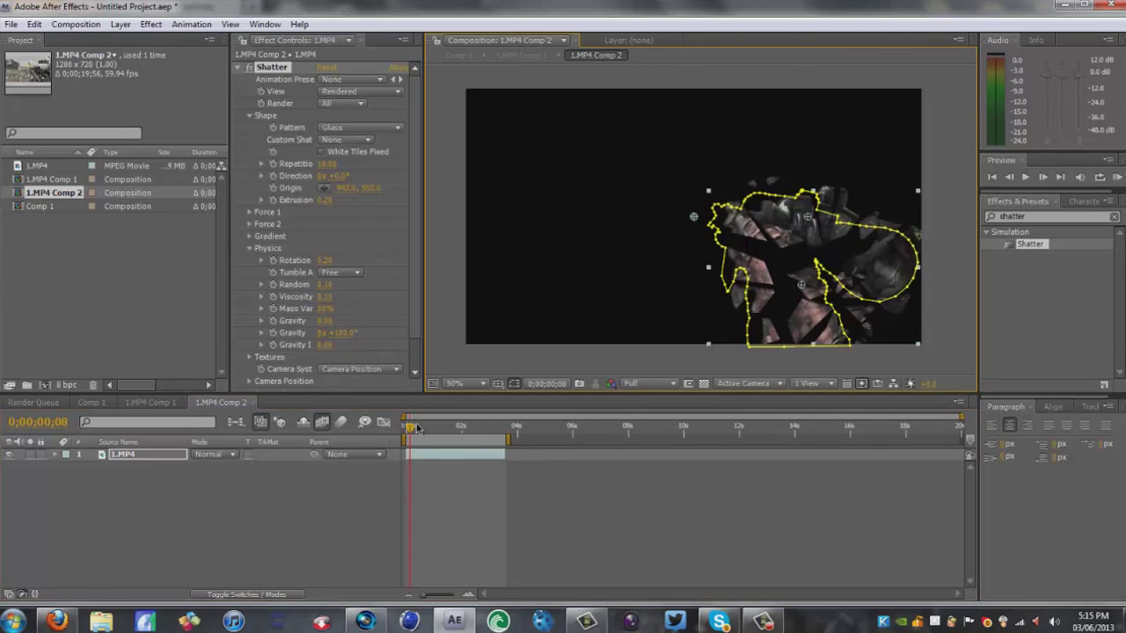
drag(412, 428, 409, 427)
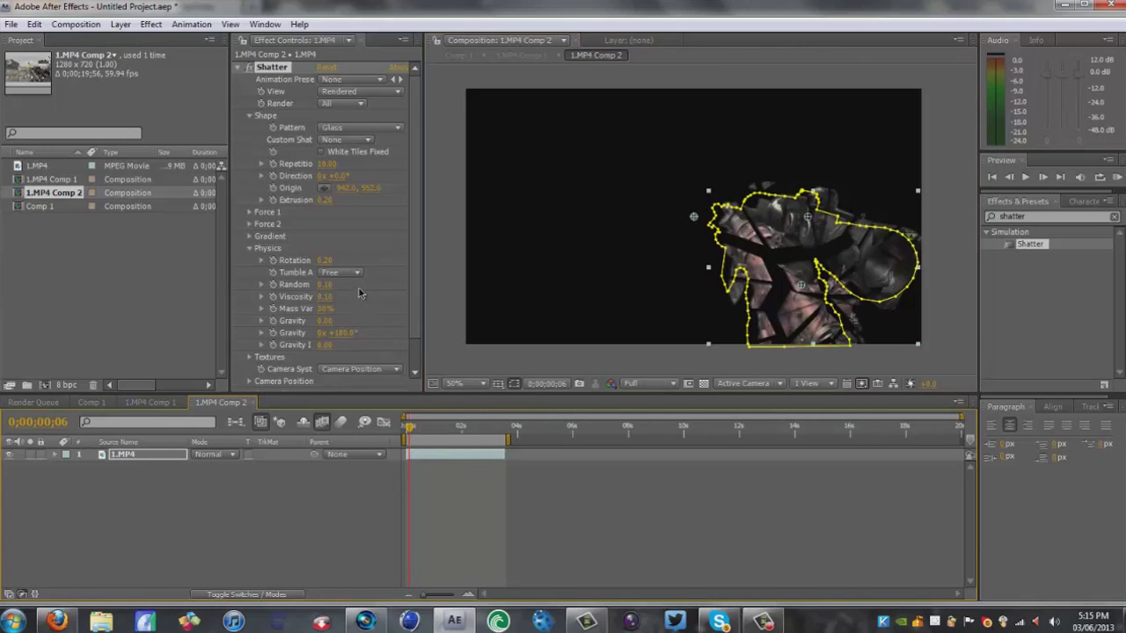
Set the Shatter's Extrusion Depth to 0.25, judging the thickness of the pieces up close.
click(248, 249)
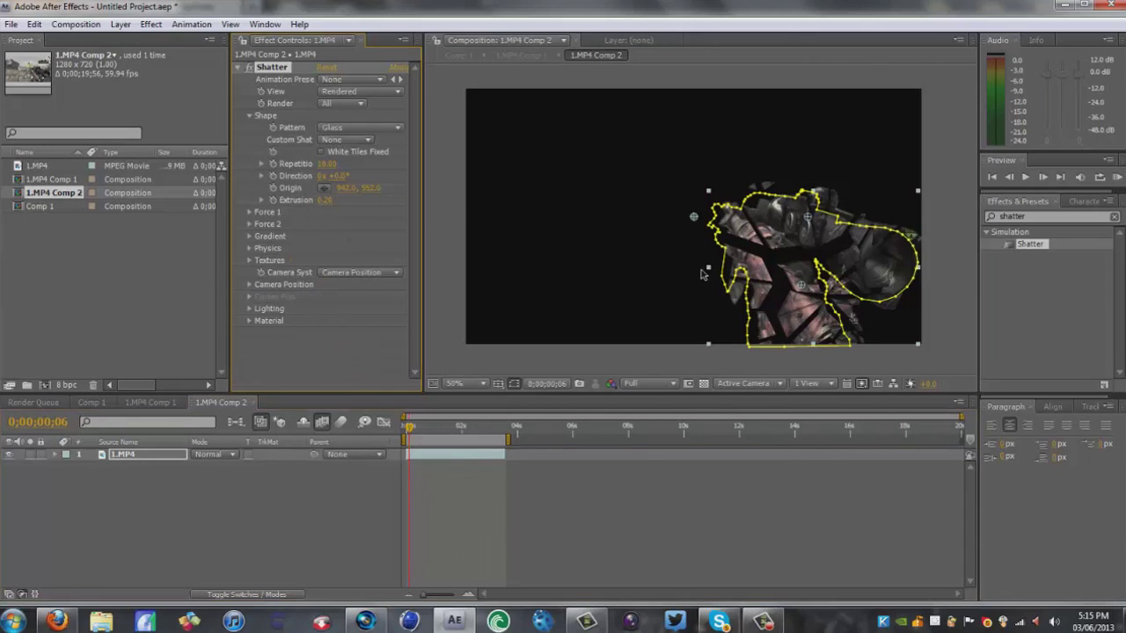
click(417, 430)
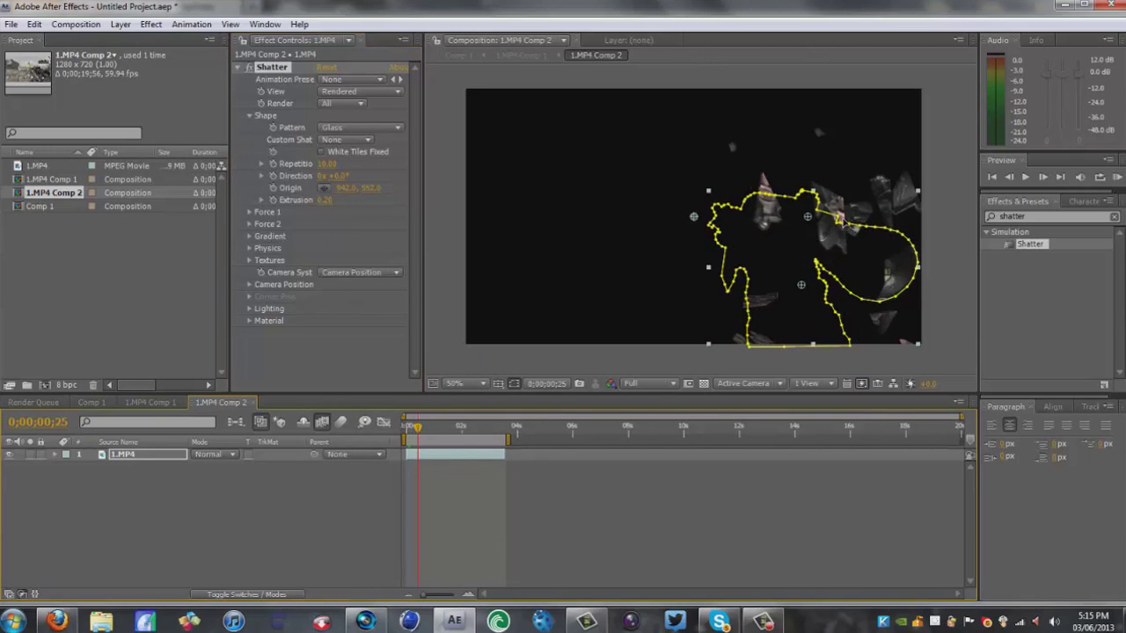
key(period)
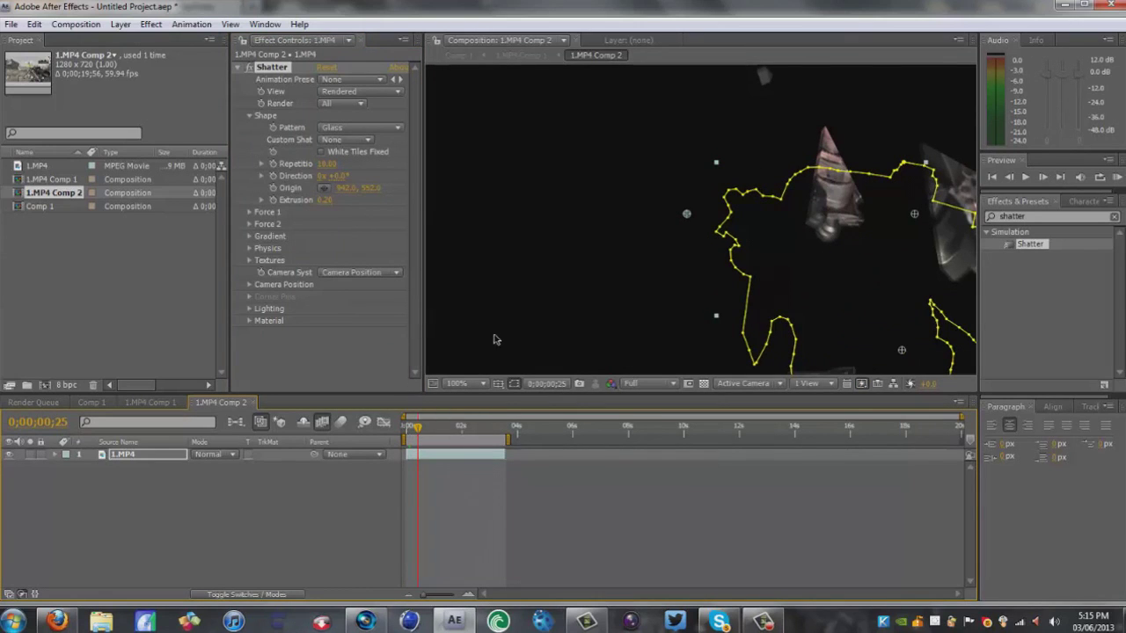
click(327, 200)
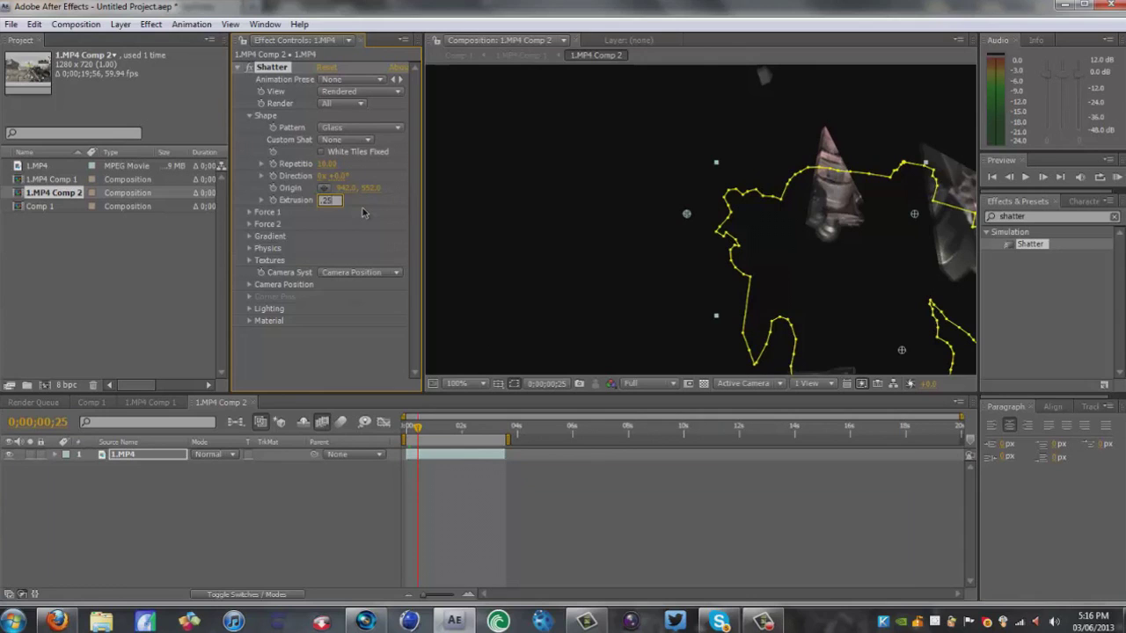
text(25)
key(Return)
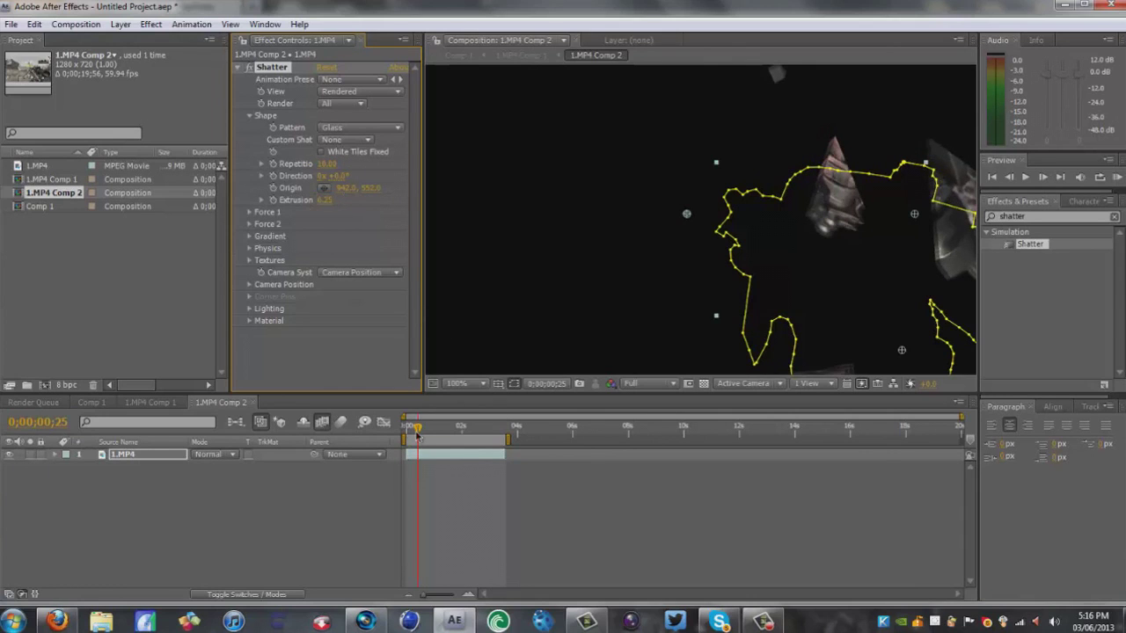
drag(421, 431, 410, 435)
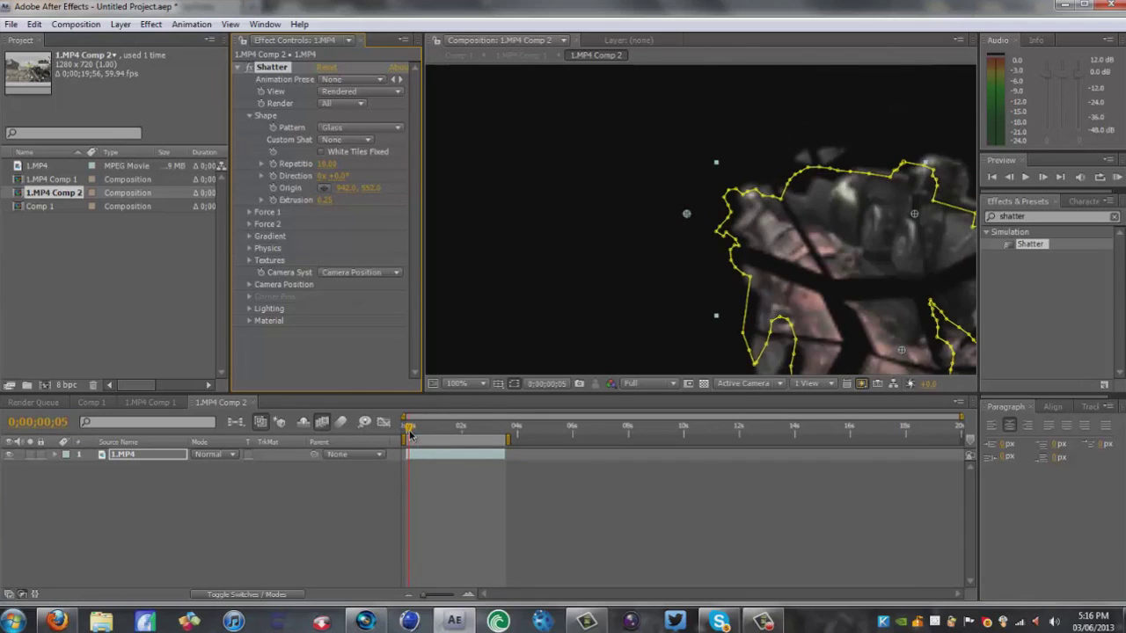
Move the Shatter's force point from the frame centre onto the rifle's scope.
scroll(806, 318, down, 2)
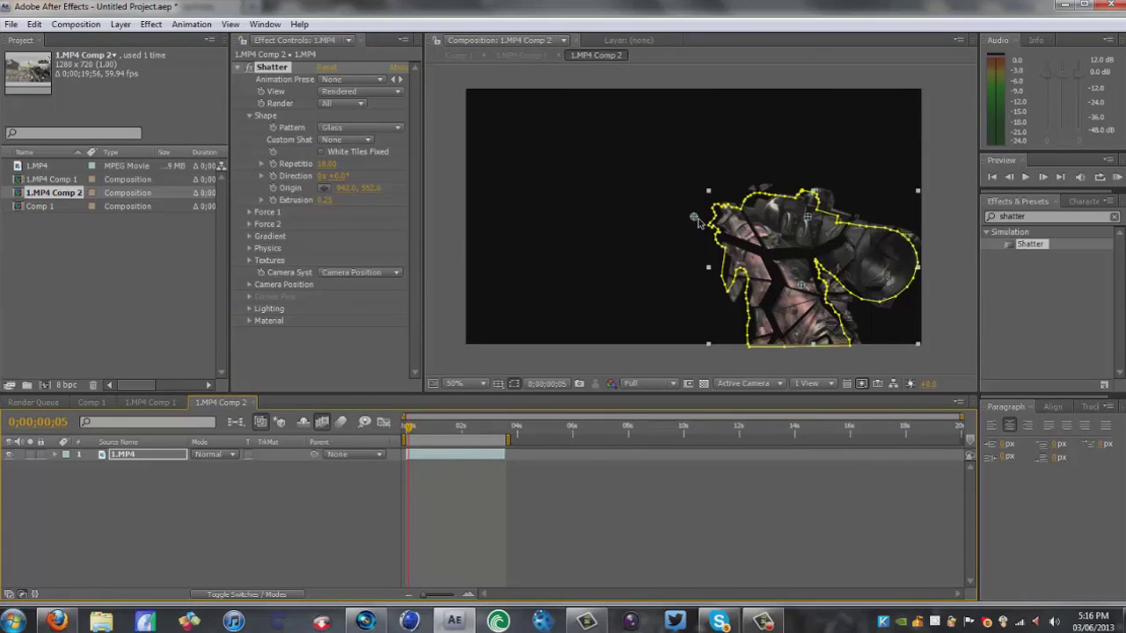
drag(696, 219, 866, 257)
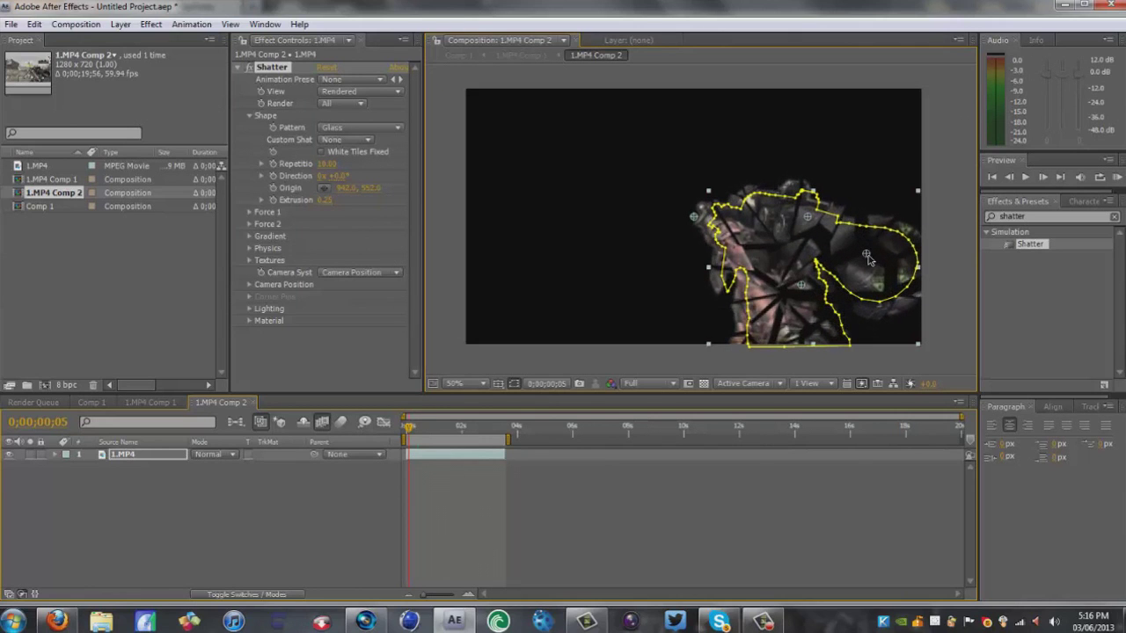
mouse_move(410, 427)
mouse_down()
mouse_move(422, 427)
mouse_move(408, 427)
mouse_up()
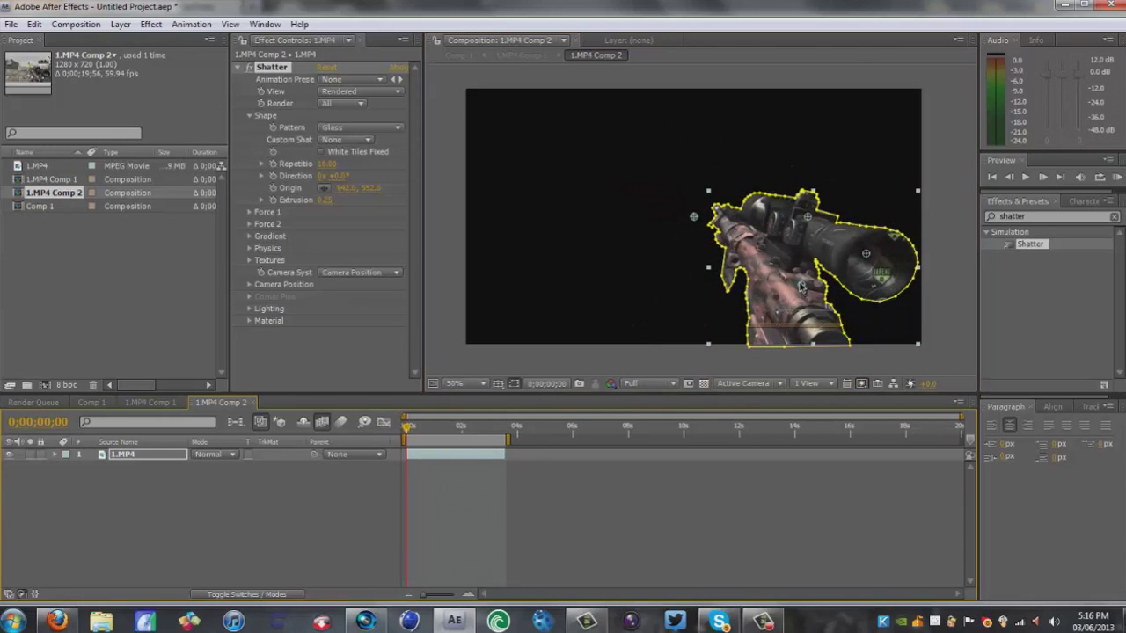
Reposition the Shatter Origin to about 852, 500 on the rifle body and shift the force point to the scope's inner edge.
drag(801, 286, 769, 265)
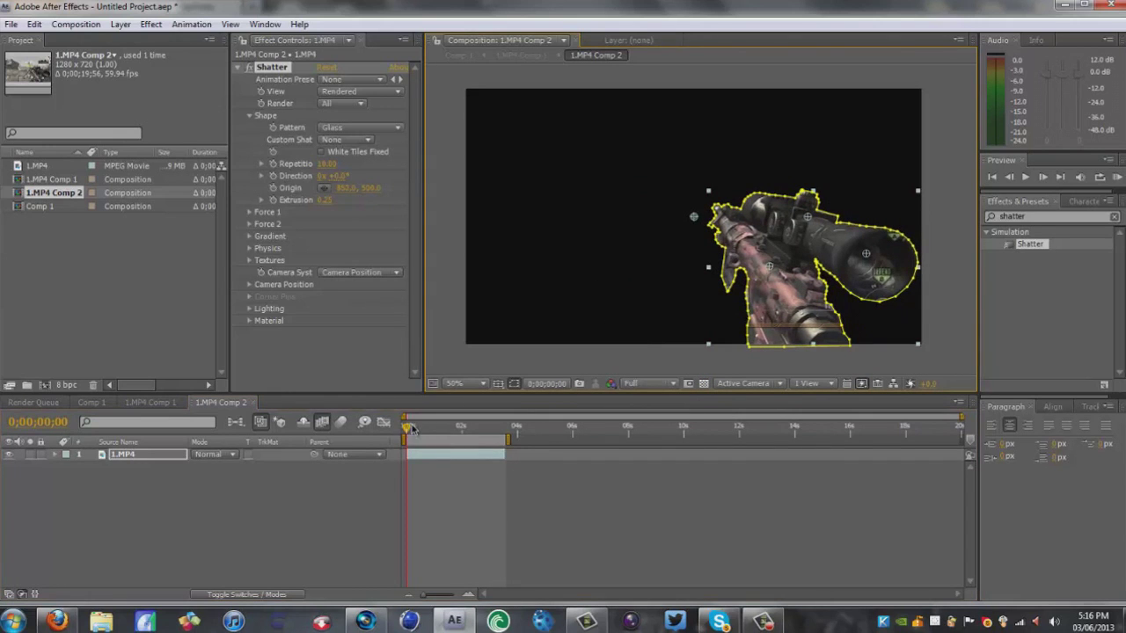
drag(411, 427, 418, 428)
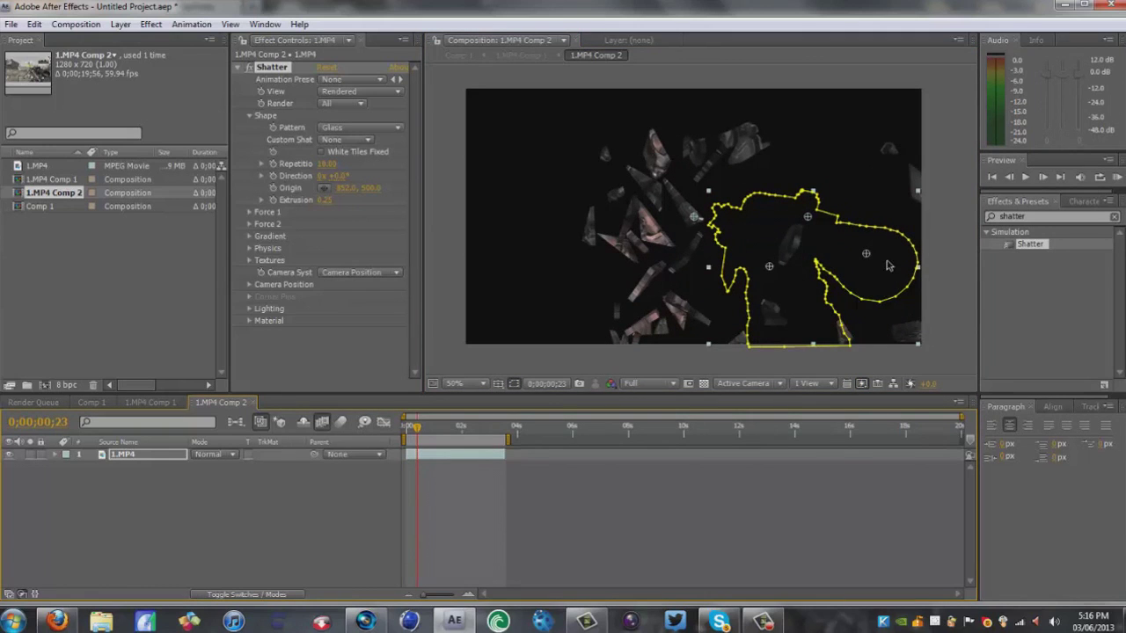
drag(866, 257, 836, 257)
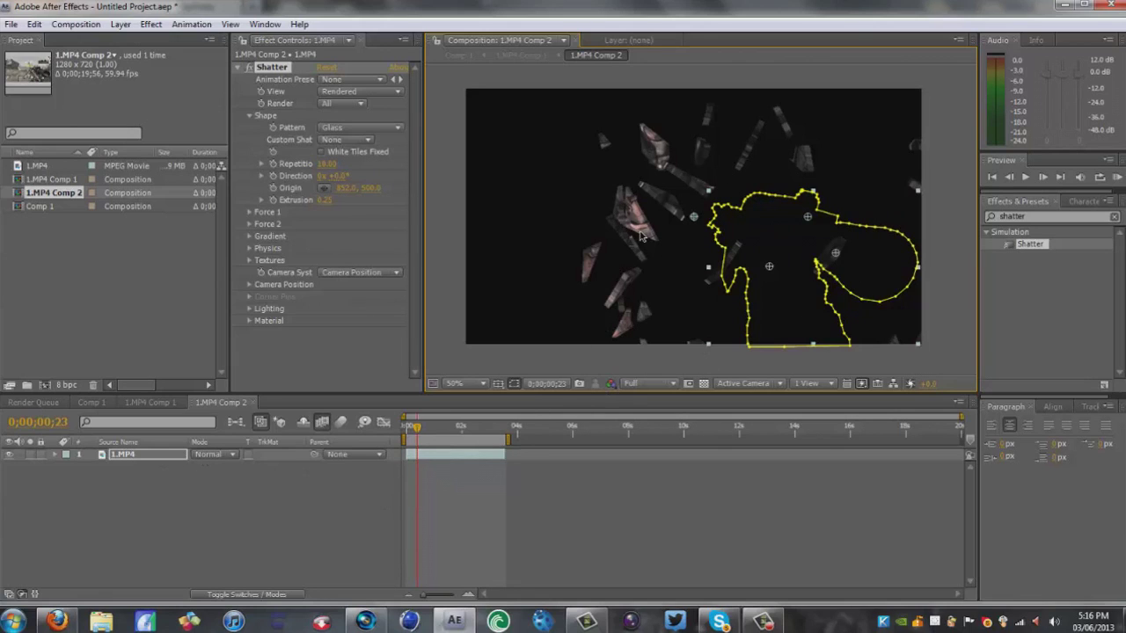
mouse_move(420, 433)
mouse_down()
mouse_move(405, 436)
mouse_move(413, 428)
mouse_up()
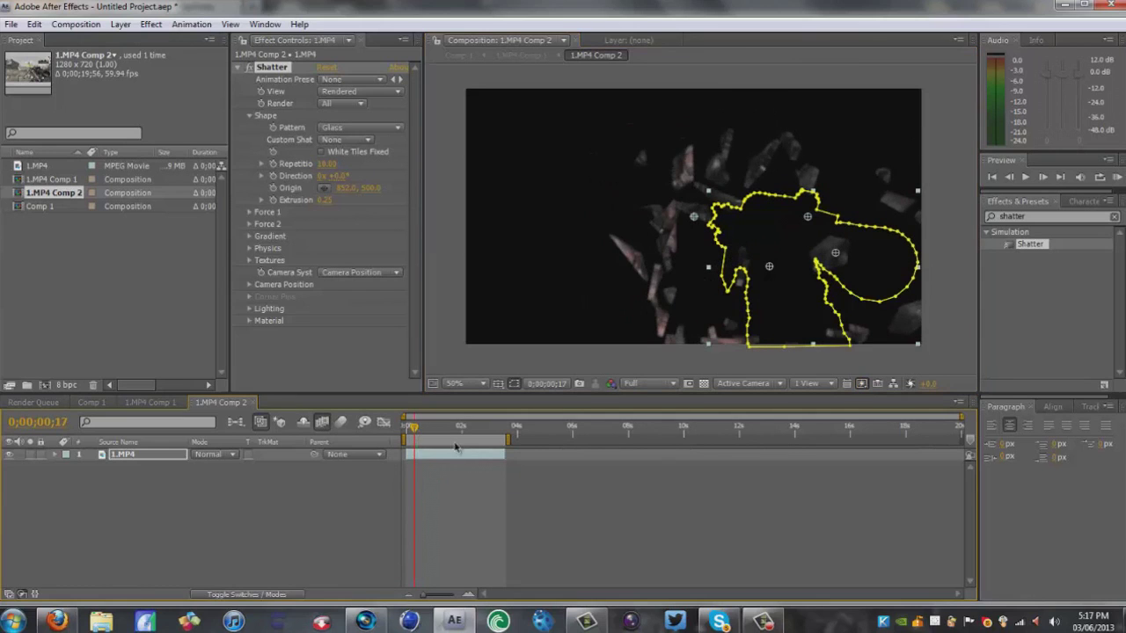
Duplicate the shattered 1.MP4 layer and show the copy's Shatter Shape settings with their full labels readable.
click(153, 458)
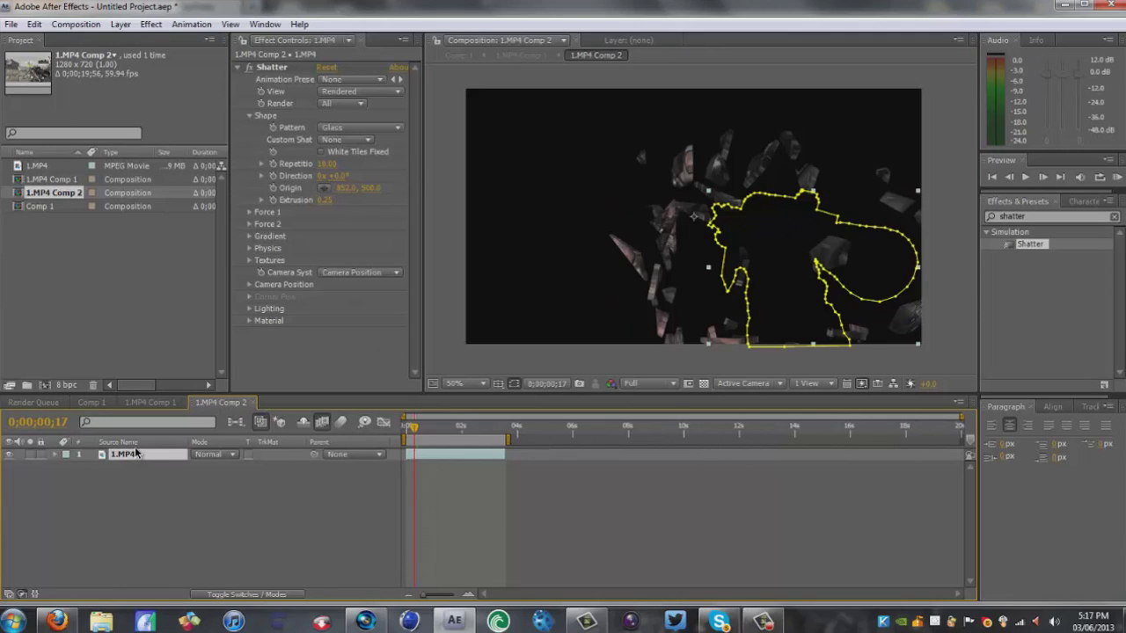
key(ctrl+d)
click(254, 116)
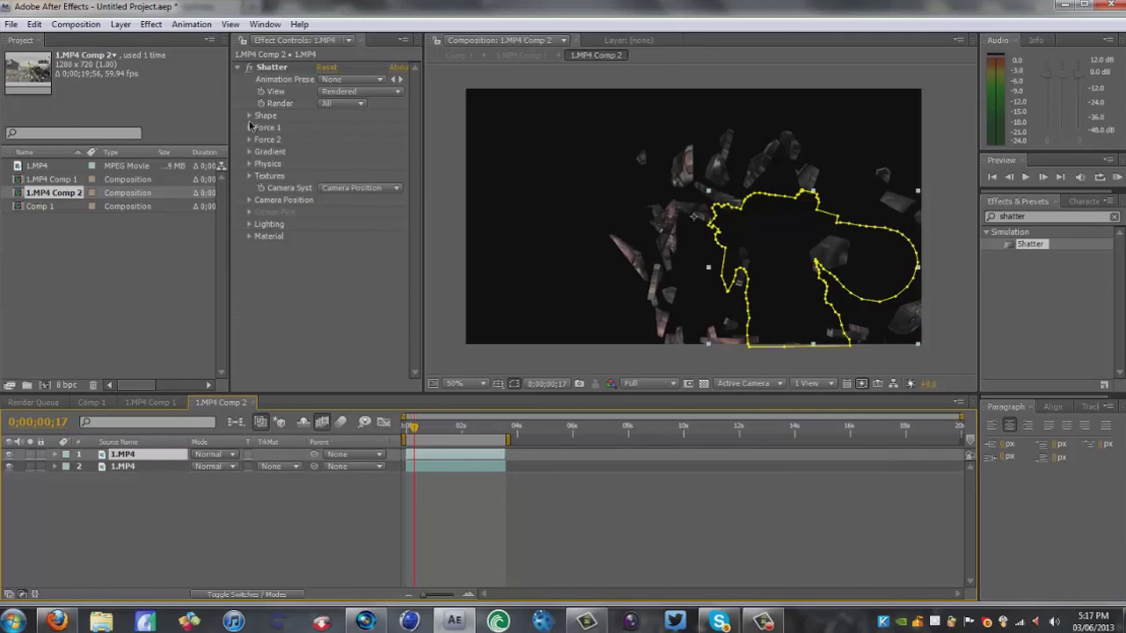
click(250, 116)
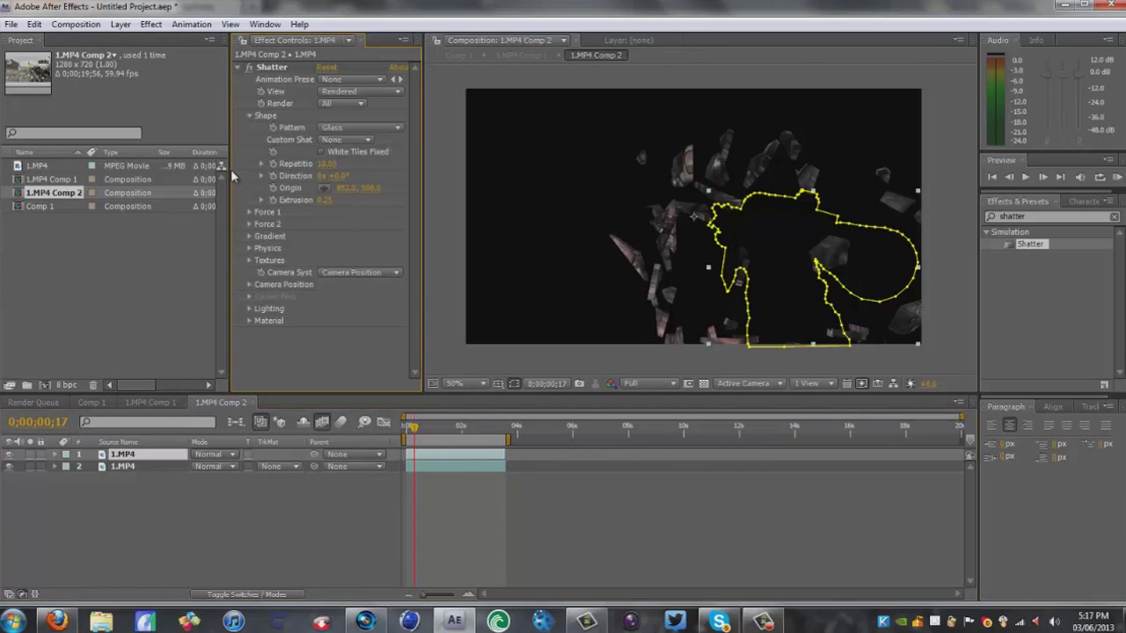
drag(229, 165, 178, 165)
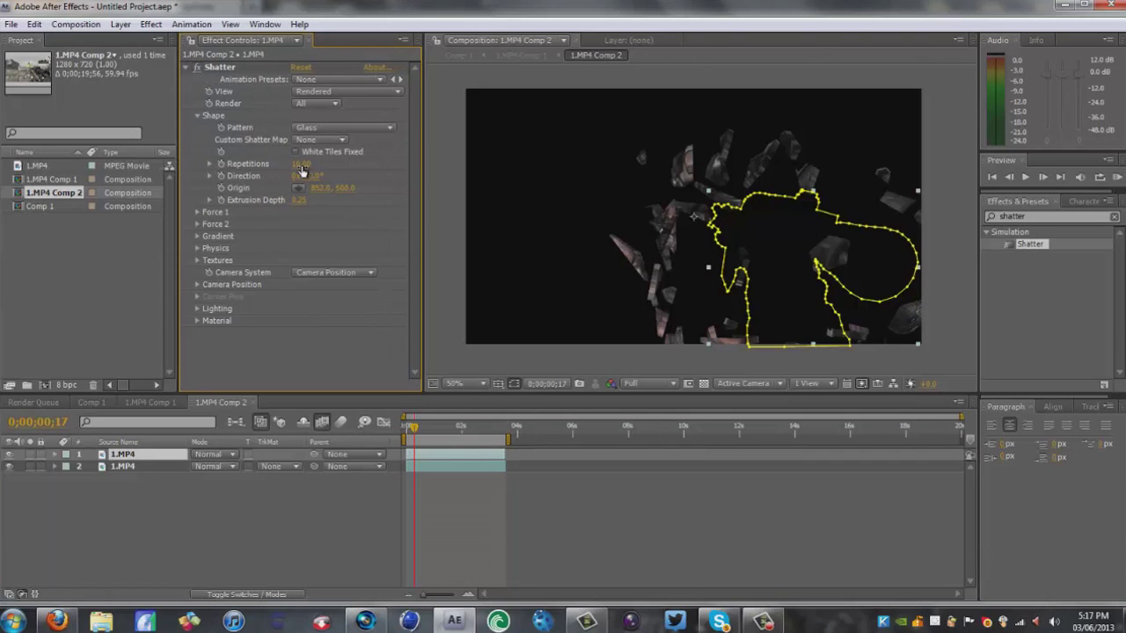
Try 20 Shatter repetitions on the upper 1.MP4 copy and look at the pieces around frame 40.
click(302, 165)
text(20)
key(Return)
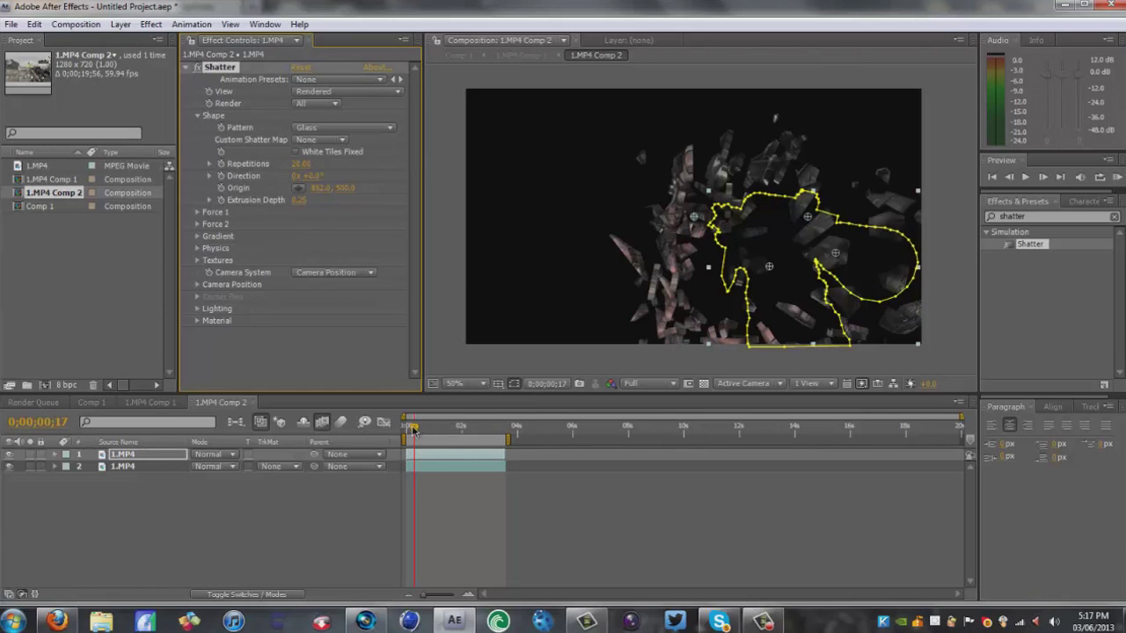
drag(414, 429, 425, 428)
Set the upper copy's Shatter Repetitions to 15 and check the pieces in earlier frames without the mask outline.
click(301, 163)
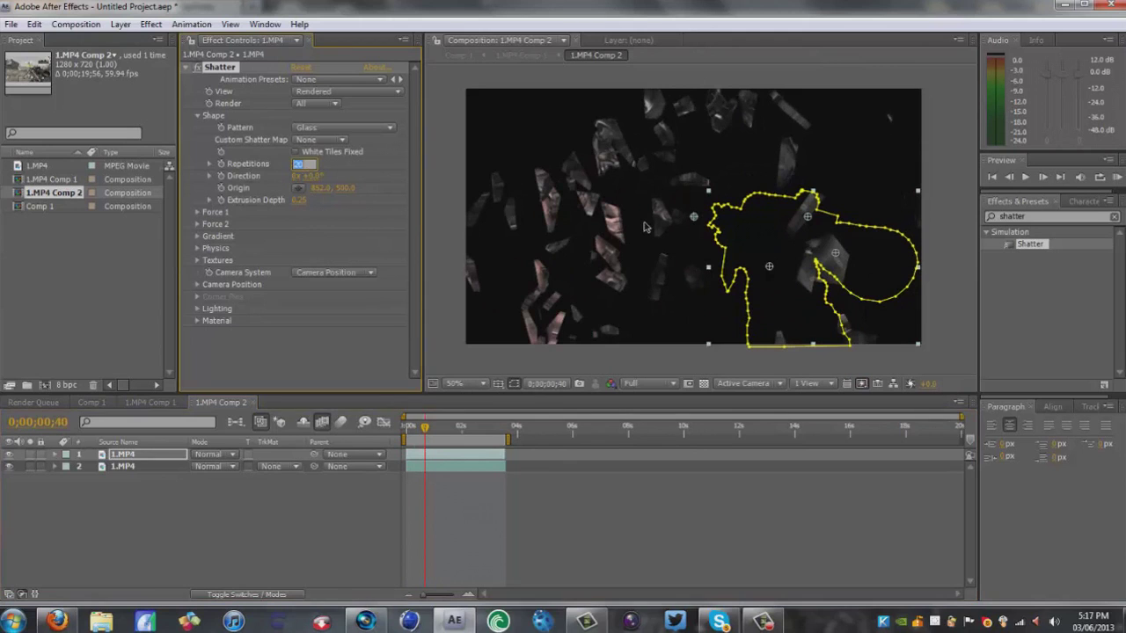
text(15)
key(Return)
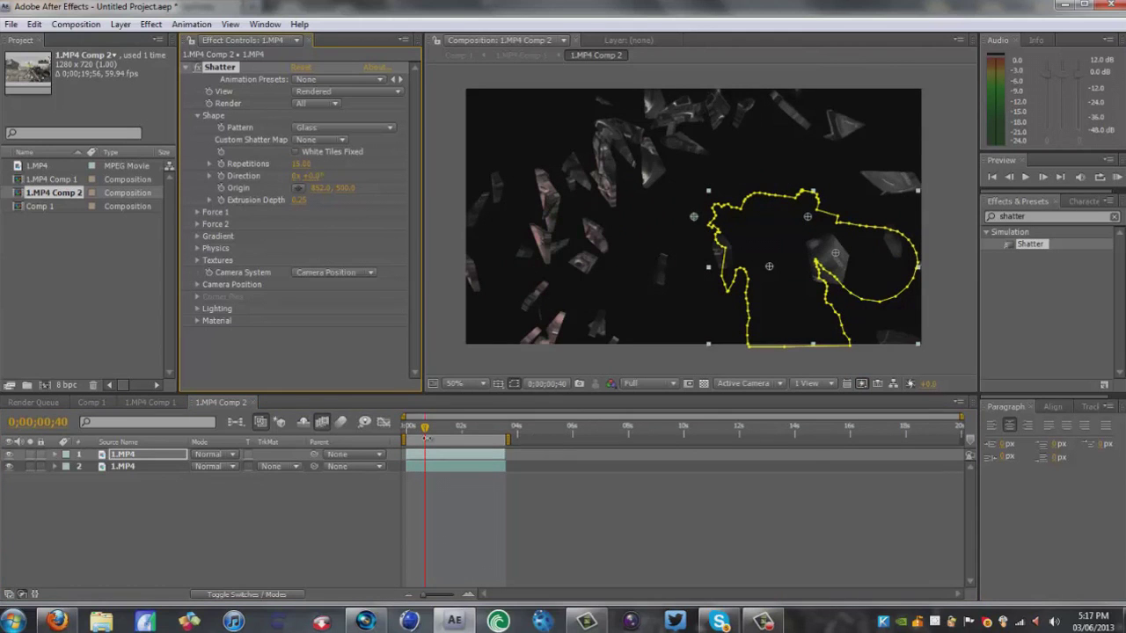
mouse_move(426, 434)
mouse_down()
mouse_move(407, 438)
mouse_move(421, 431)
mouse_up()
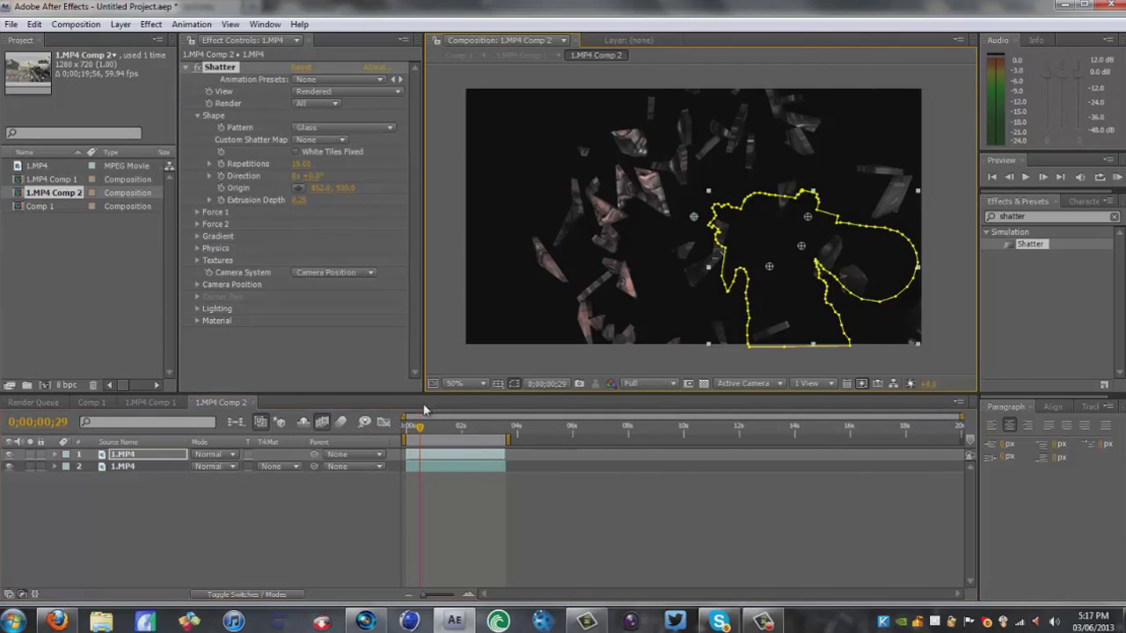
click(244, 503)
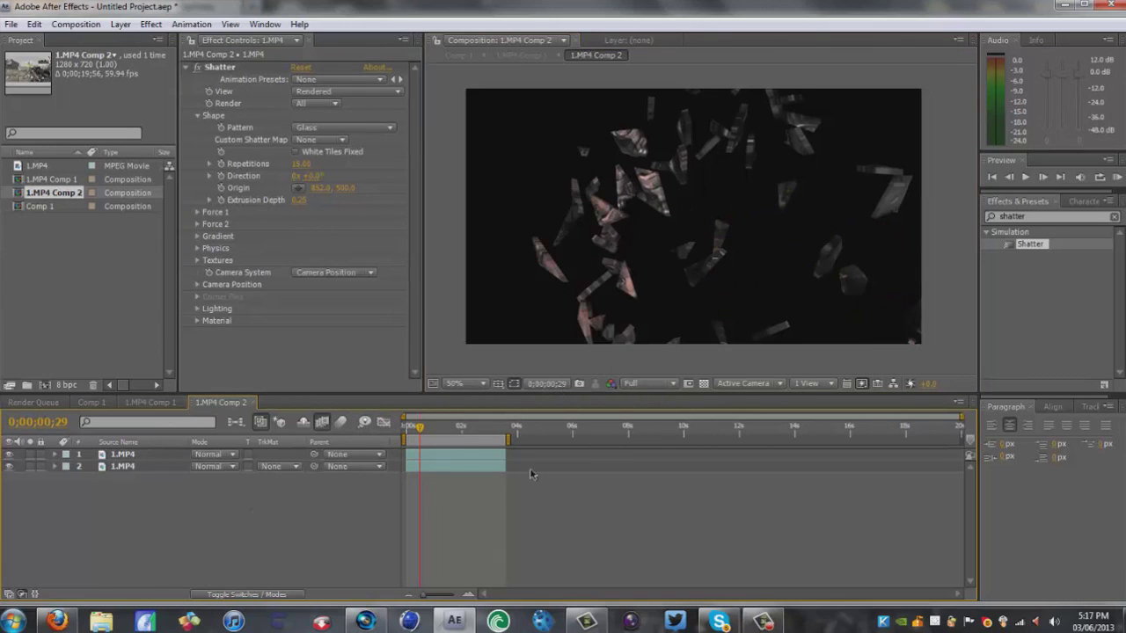
drag(419, 429, 415, 430)
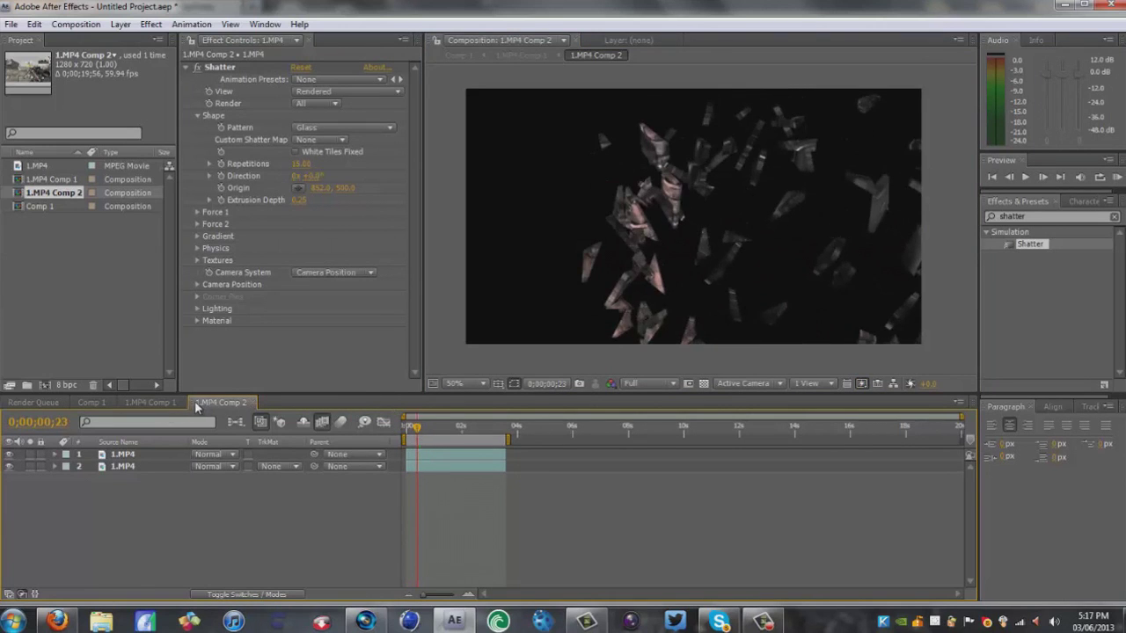
Apply Twixtor 4.5 to the Shatter layer in 1.MP4 Comp 1, with the time at the first frame.
click(149, 402)
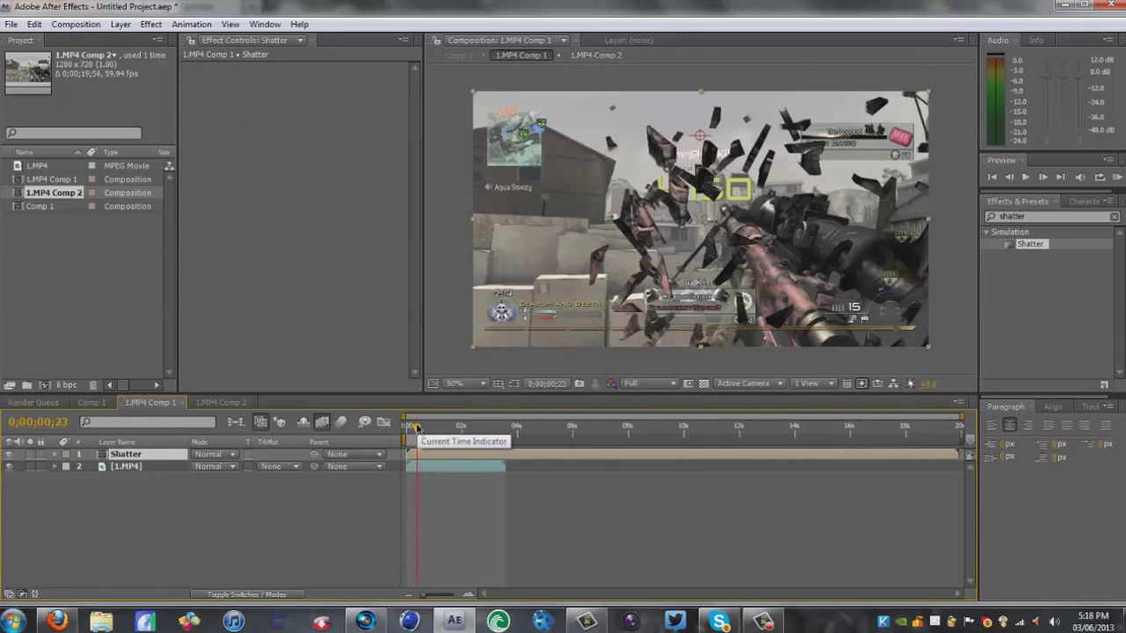
drag(419, 428, 406, 429)
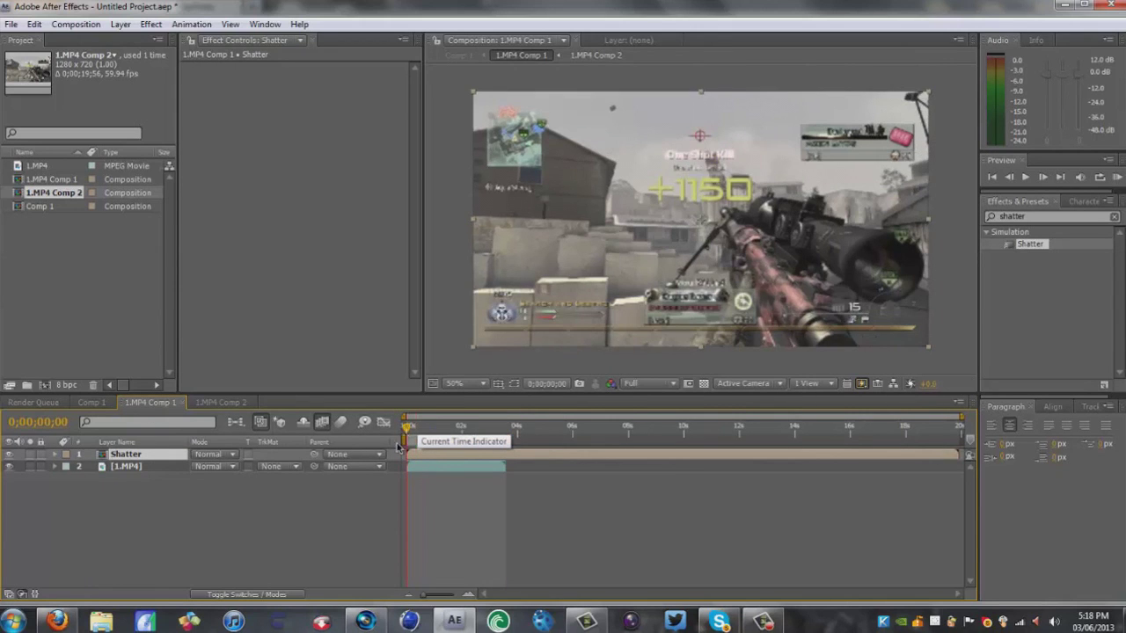
mouse_move(407, 429)
mouse_down()
mouse_move(421, 429)
mouse_move(406, 429)
mouse_up()
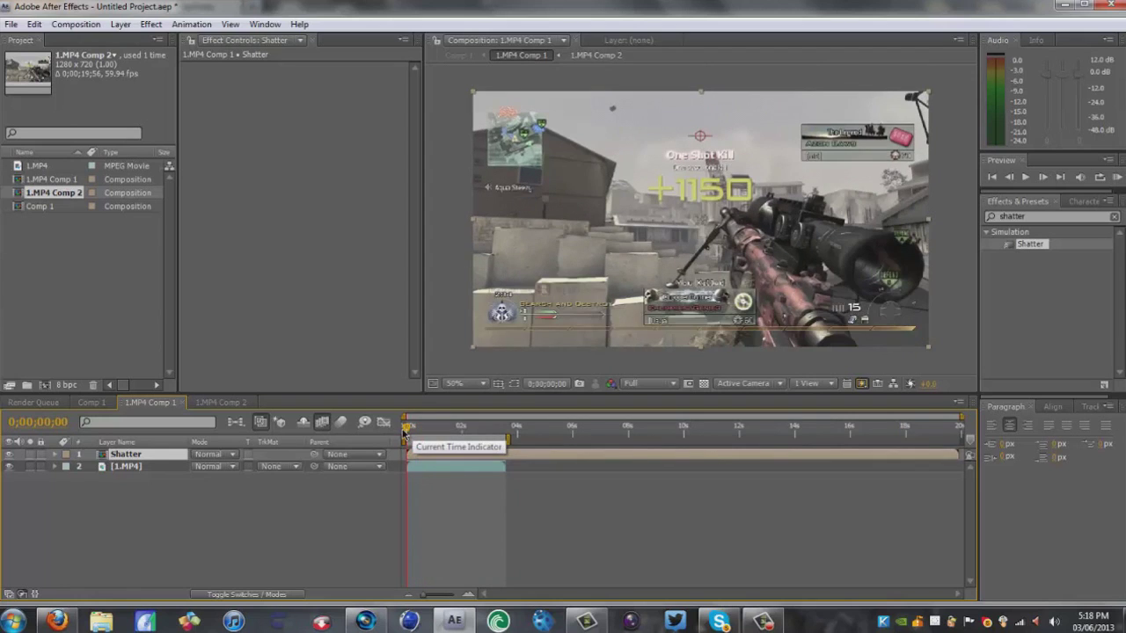
click(1055, 215)
text(twixtor)
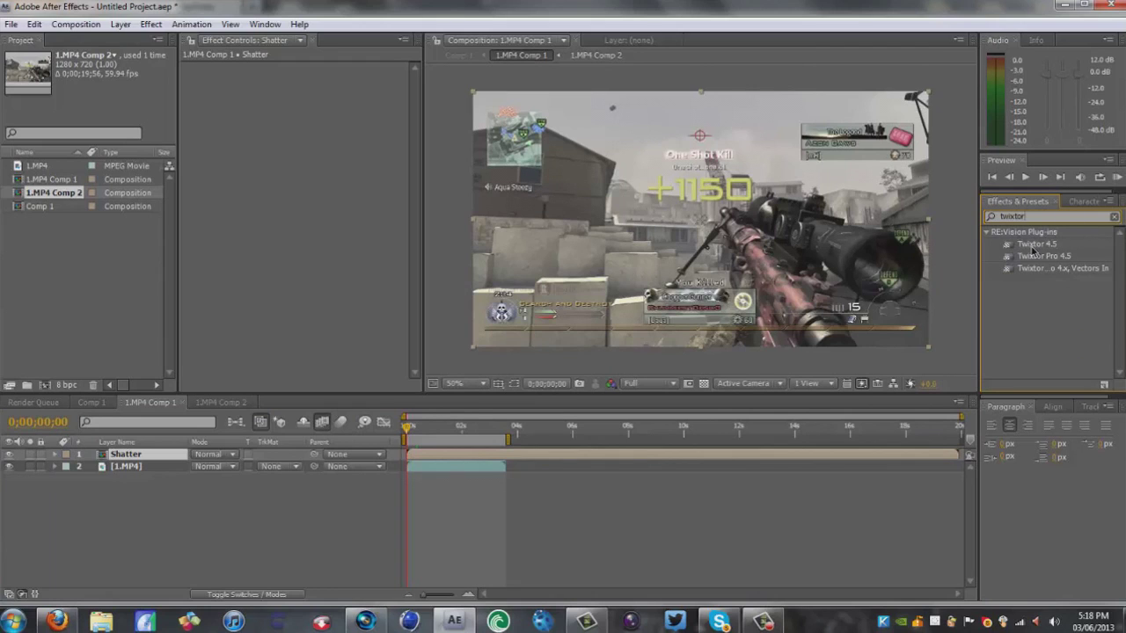
drag(1031, 247, 139, 456)
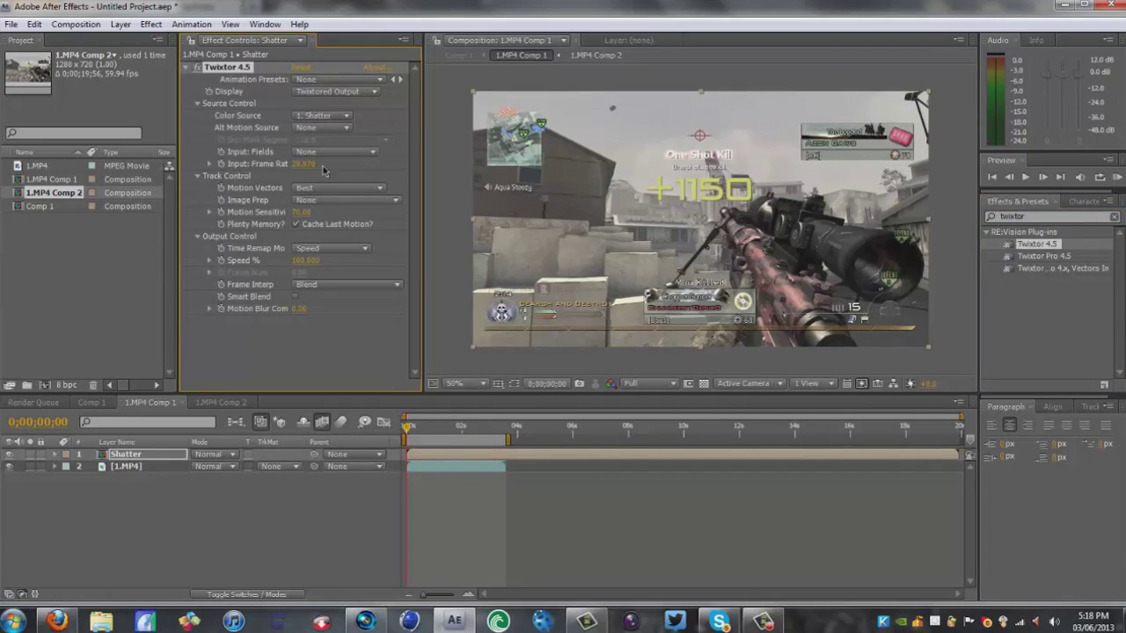
Set Twixtor's input frame rate to 59.94 and start keyframing its Speed % at the first frame.
click(304, 165)
text(59.94)
key(Return)
drag(424, 597, 431, 598)
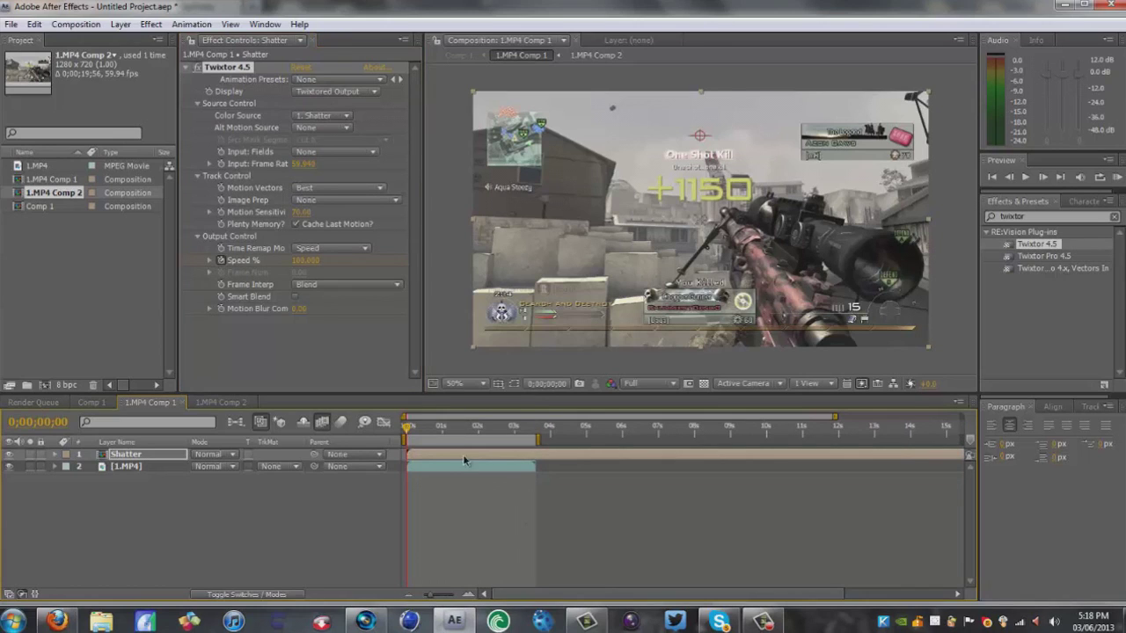
Go to frame 8 and raise Twixtor's Speed % to 490.
click(559, 384)
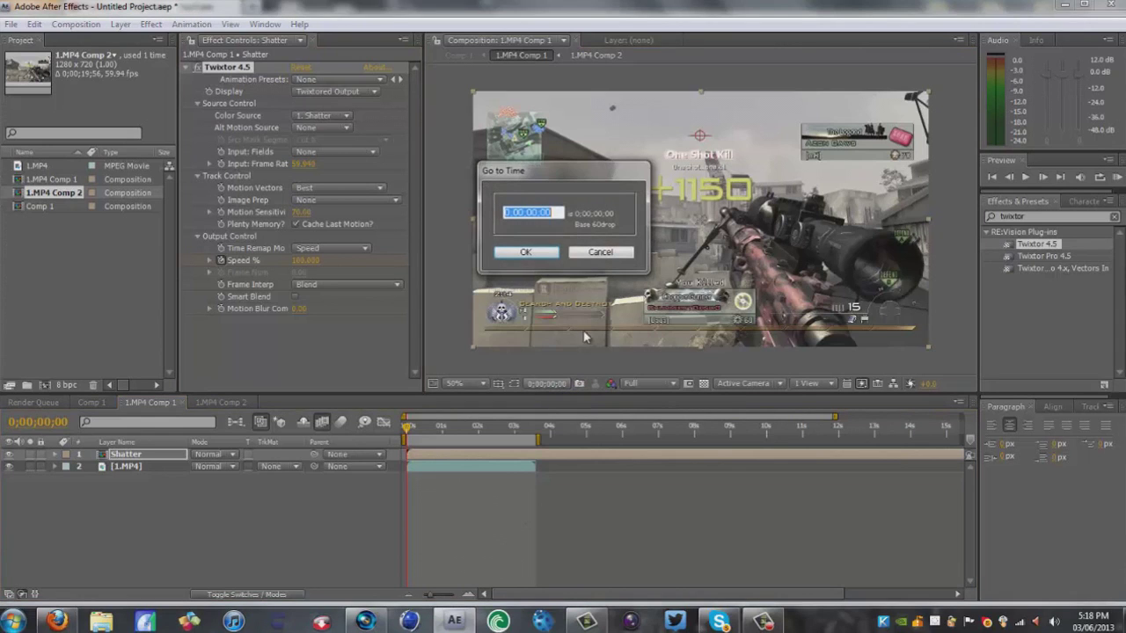
click(556, 213)
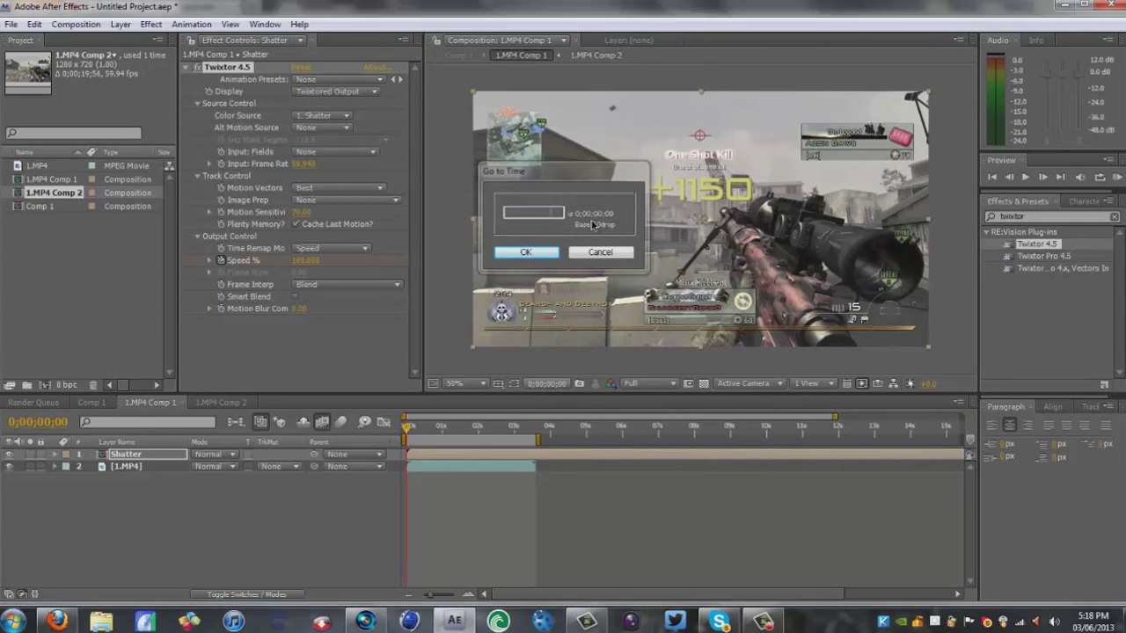
key(Return)
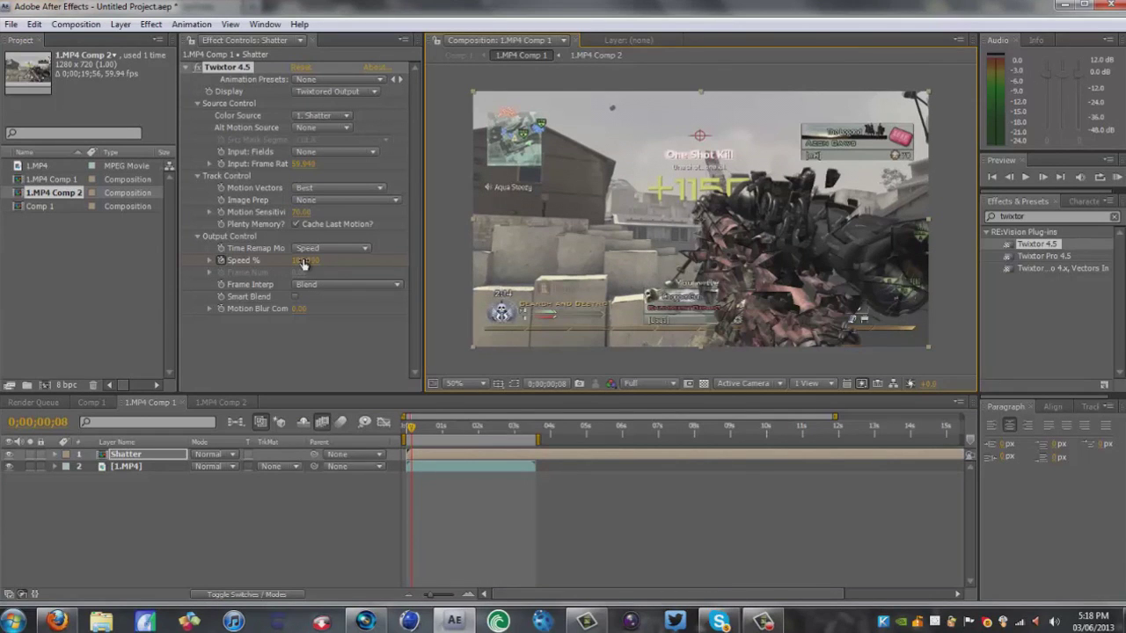
drag(306, 260, 329, 256)
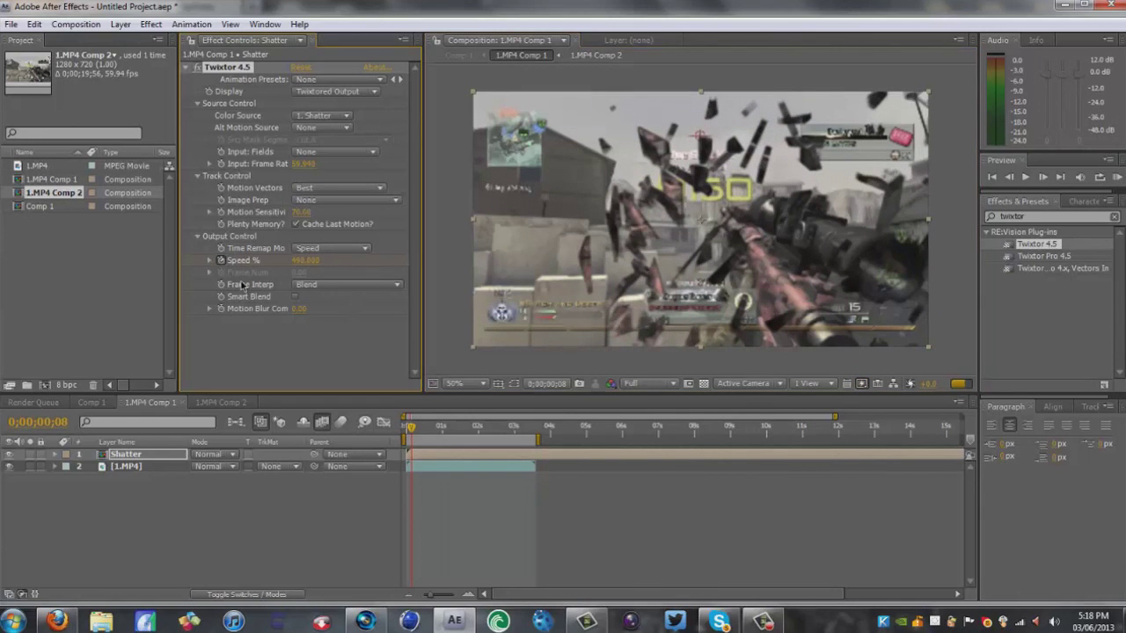
Advance to frame 9, set Twixtor's Speed % to 5, and scrub ahead to 0;00;02;47 to check the slow motion.
click(1042, 178)
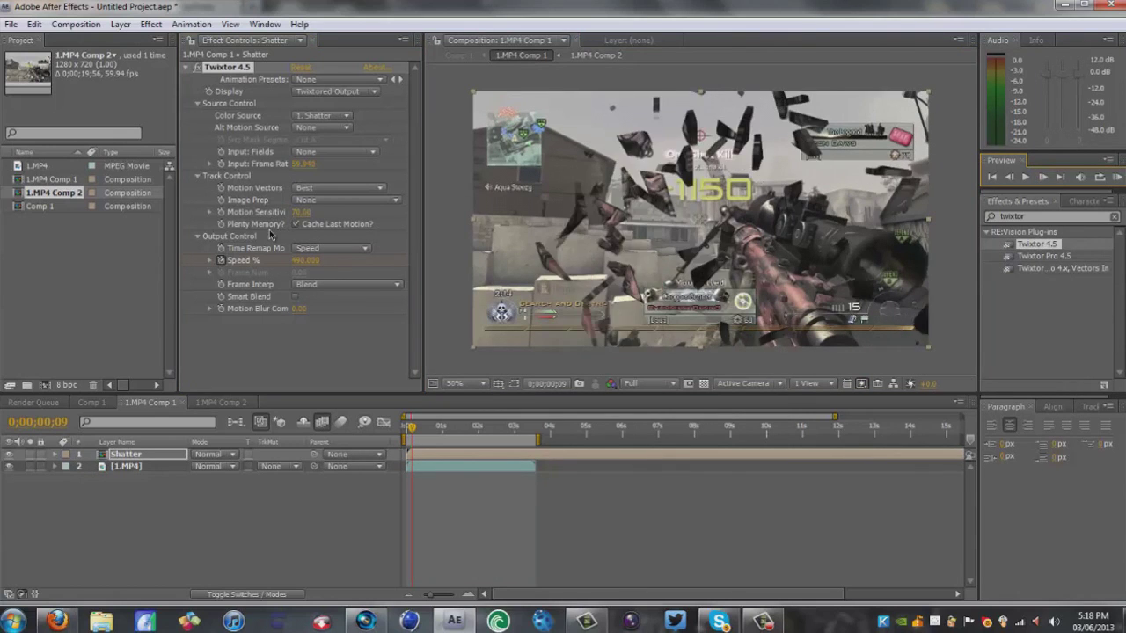
click(308, 262)
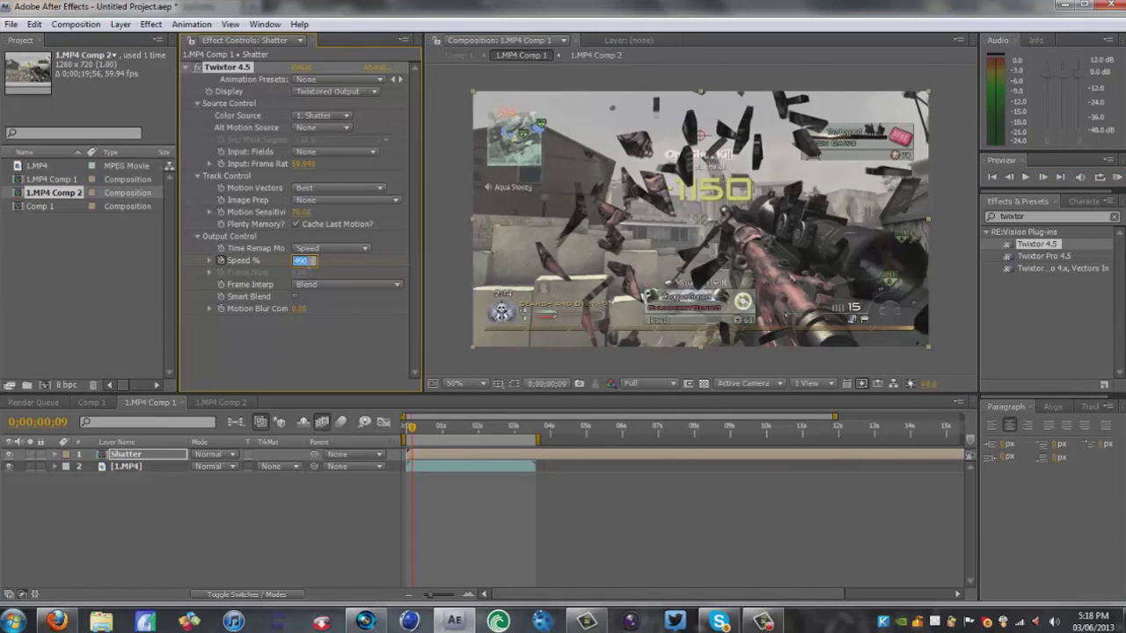
key(Return)
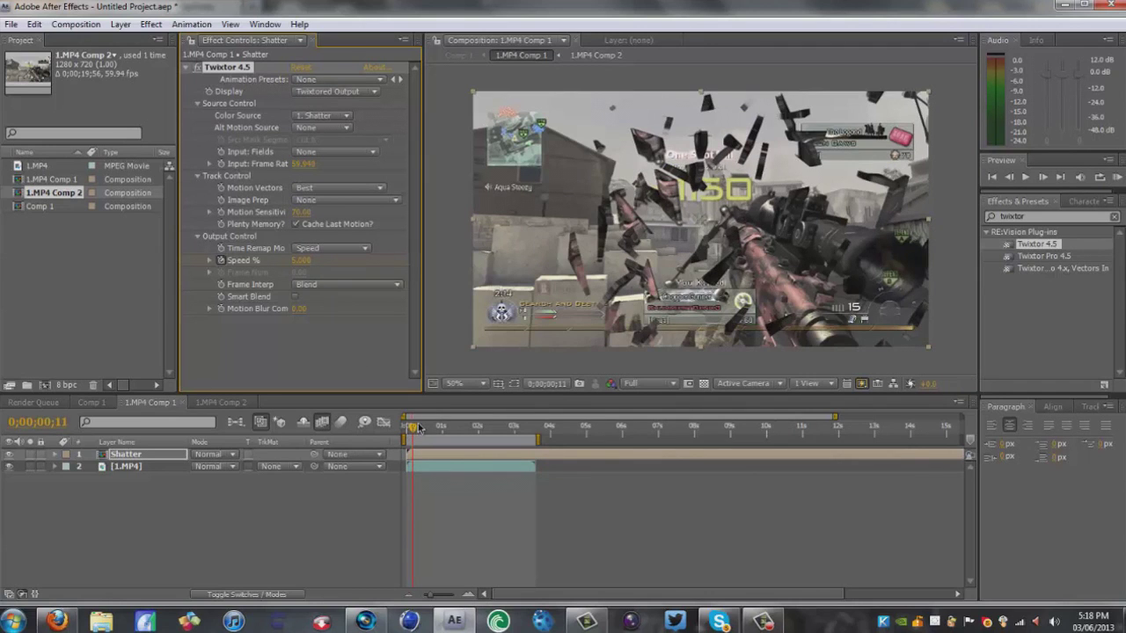
drag(417, 429, 507, 426)
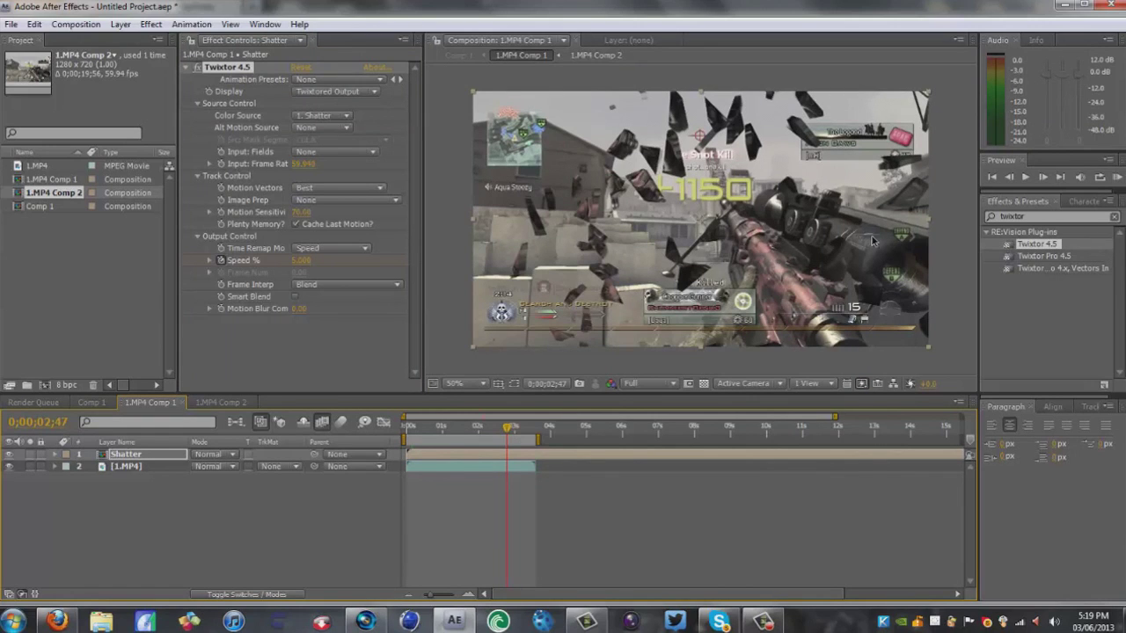
Apply the Lens Blur effect to the Shatter layer and set its Iris Shape to Triangle.
click(1033, 216)
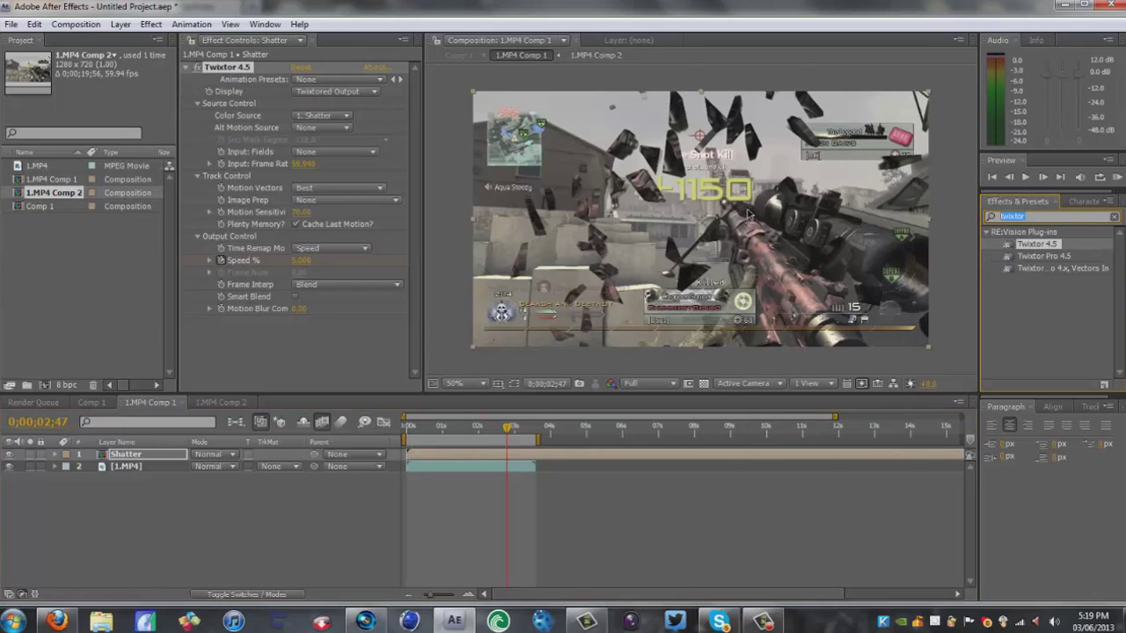
text(lens)
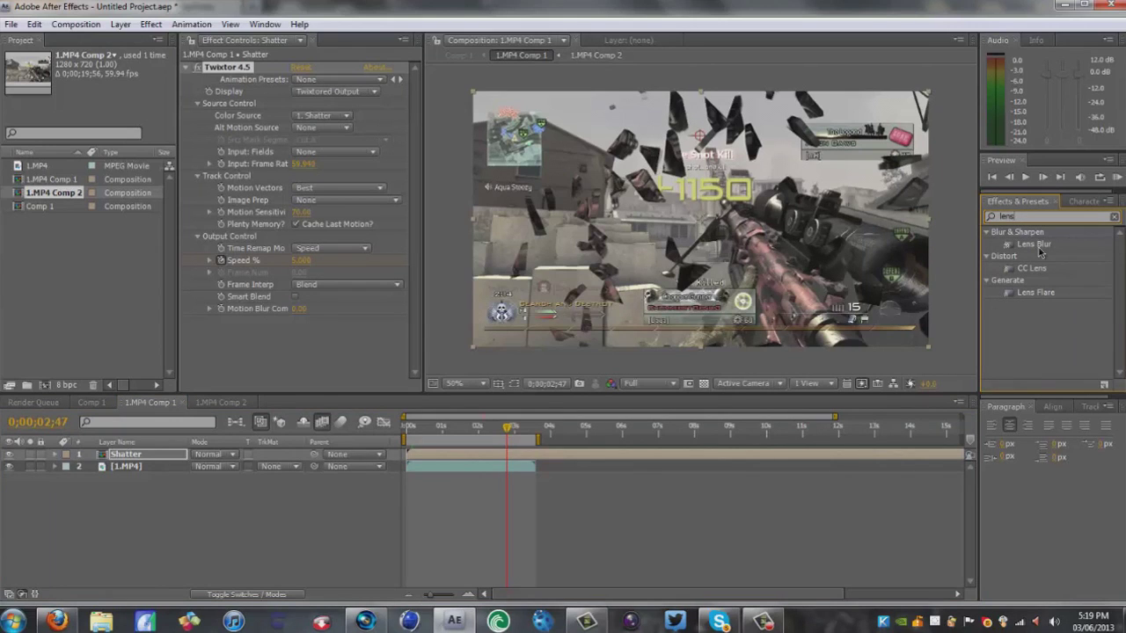
drag(1039, 249, 139, 457)
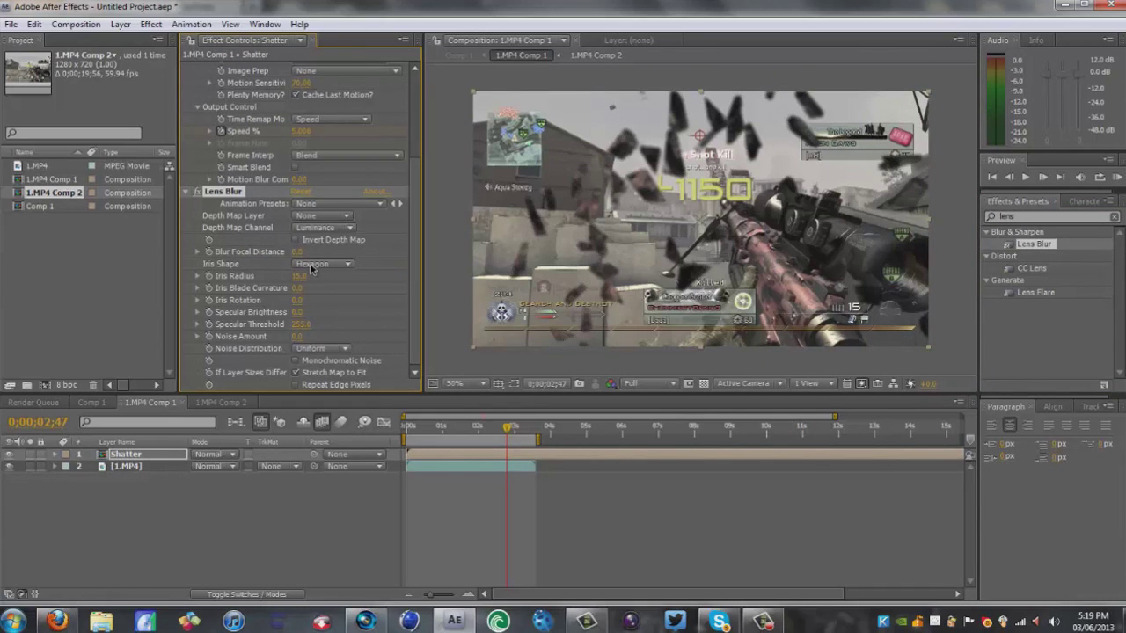
click(312, 264)
click(331, 218)
Set the Lens Blur's Iris Radius to 10 and preview the shatter from the start of the composition.
click(299, 276)
key(Return)
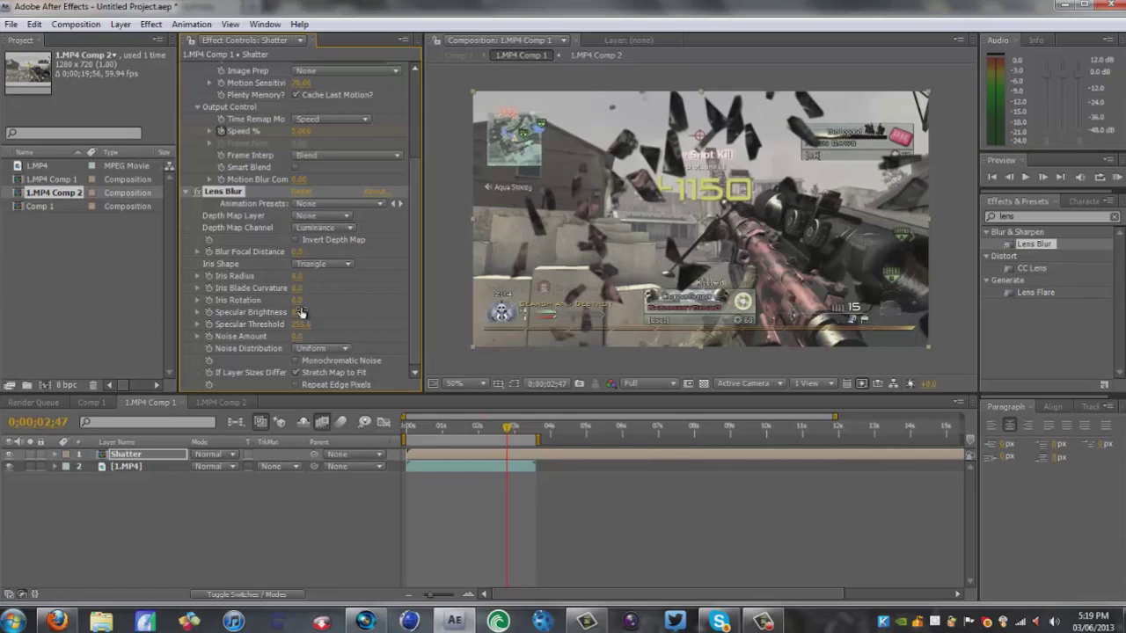
click(299, 277)
text(10)
key(Return)
drag(506, 429, 405, 447)
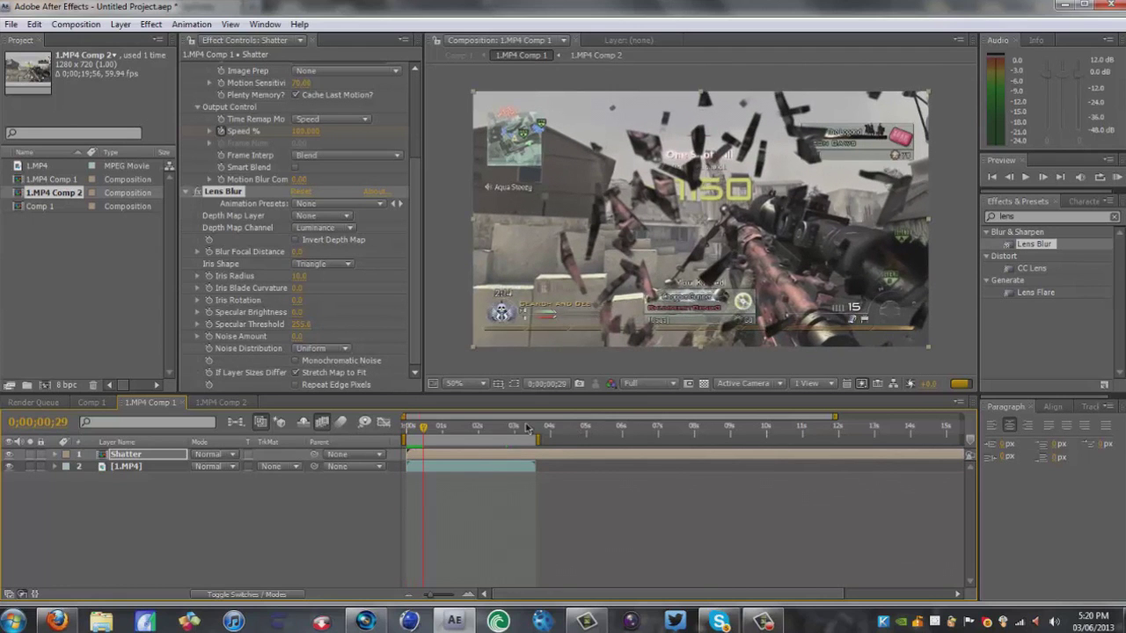
click(423, 427)
Apply the Curves color correction effect to the Shatter layer.
click(1008, 216)
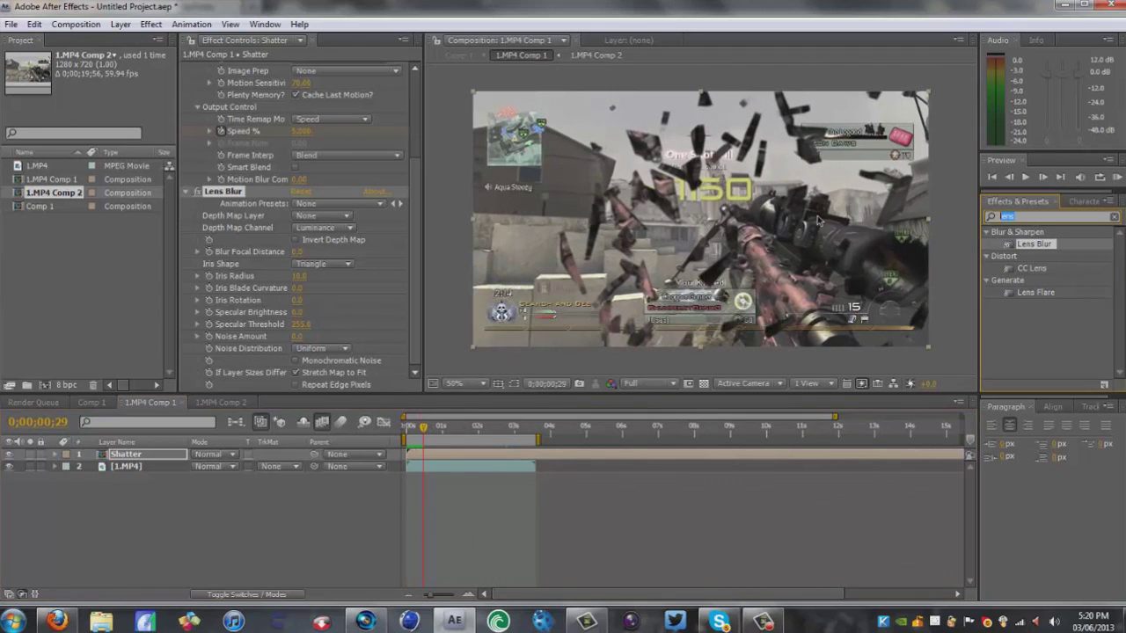
text(curves)
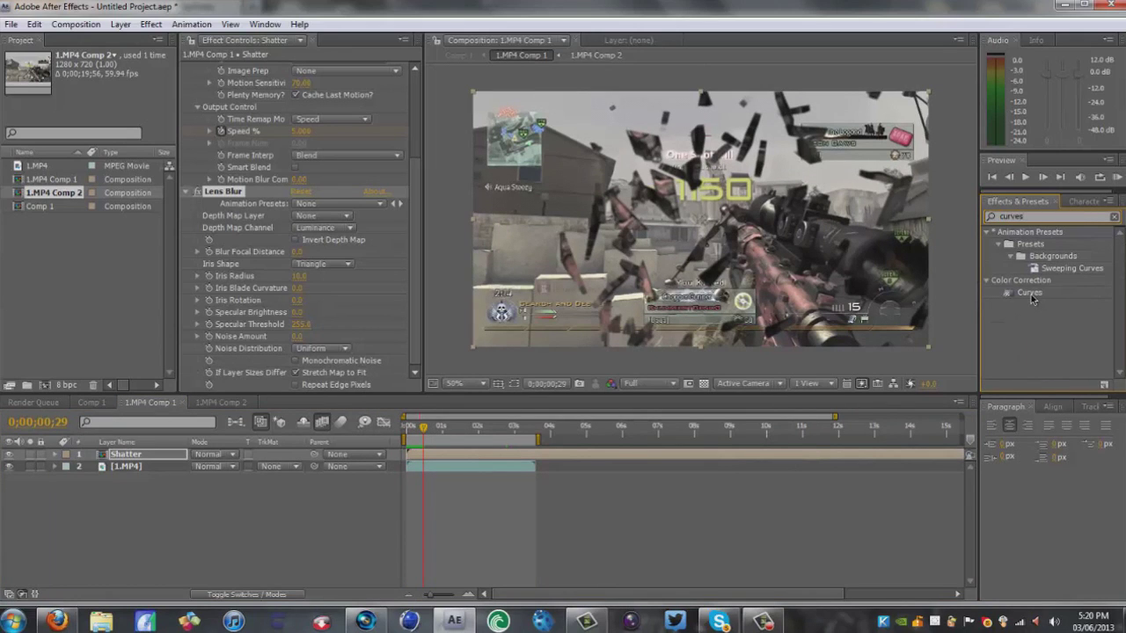
drag(1030, 292, 201, 451)
drag(127, 454, 128, 455)
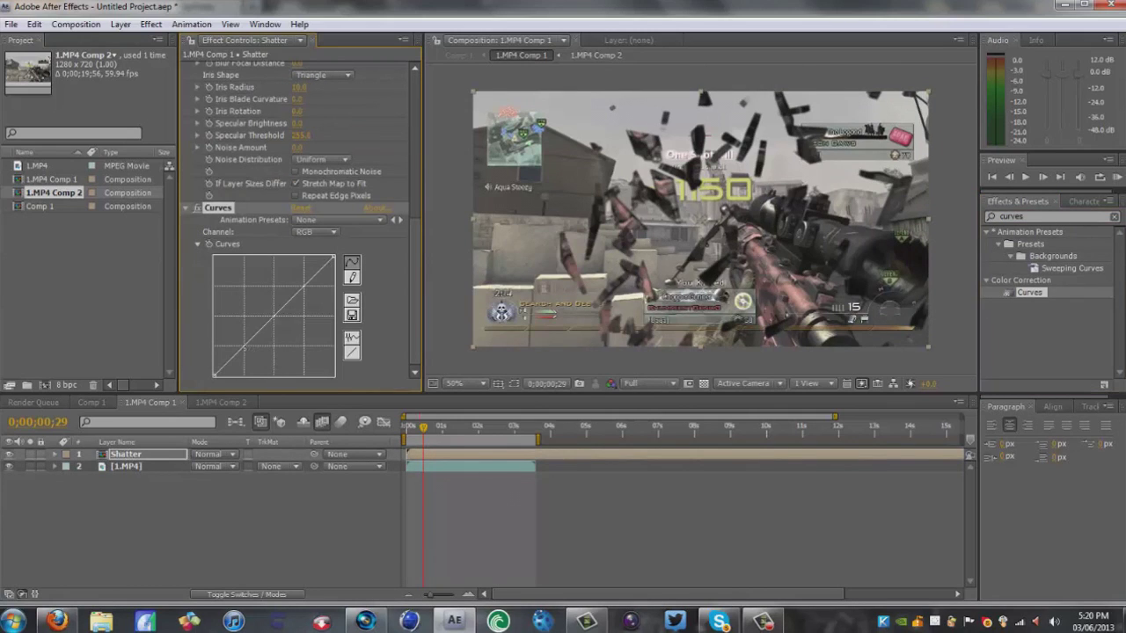
Shape the RGB curve into a gentle S, lifting the highlights and keeping the shadows close to the original diagonal.
drag(247, 346, 251, 356)
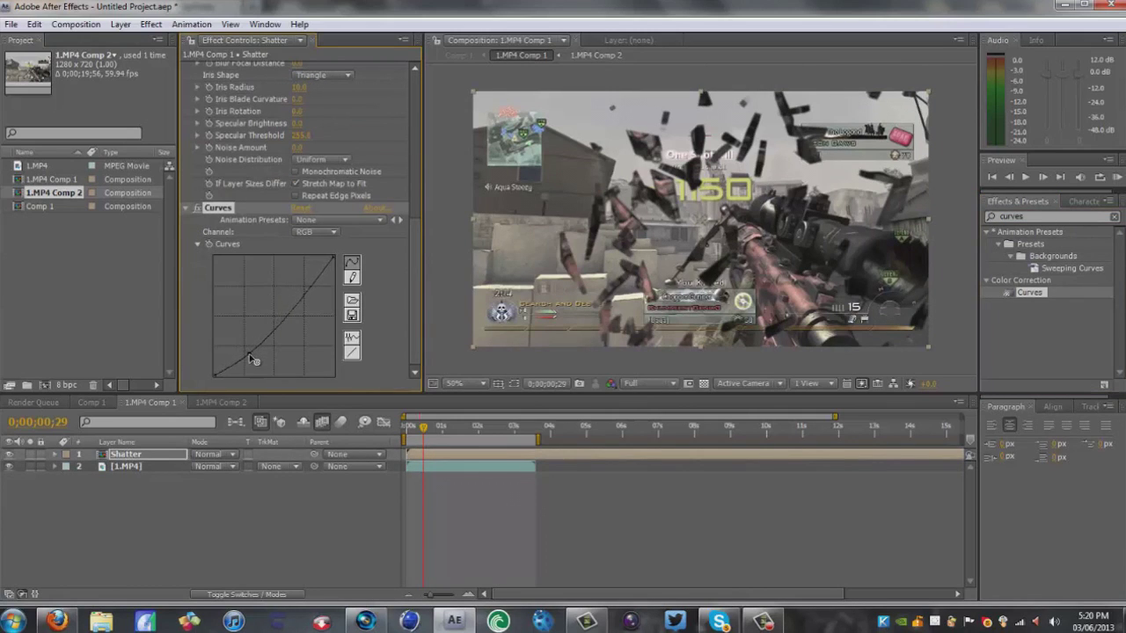
drag(303, 299, 293, 291)
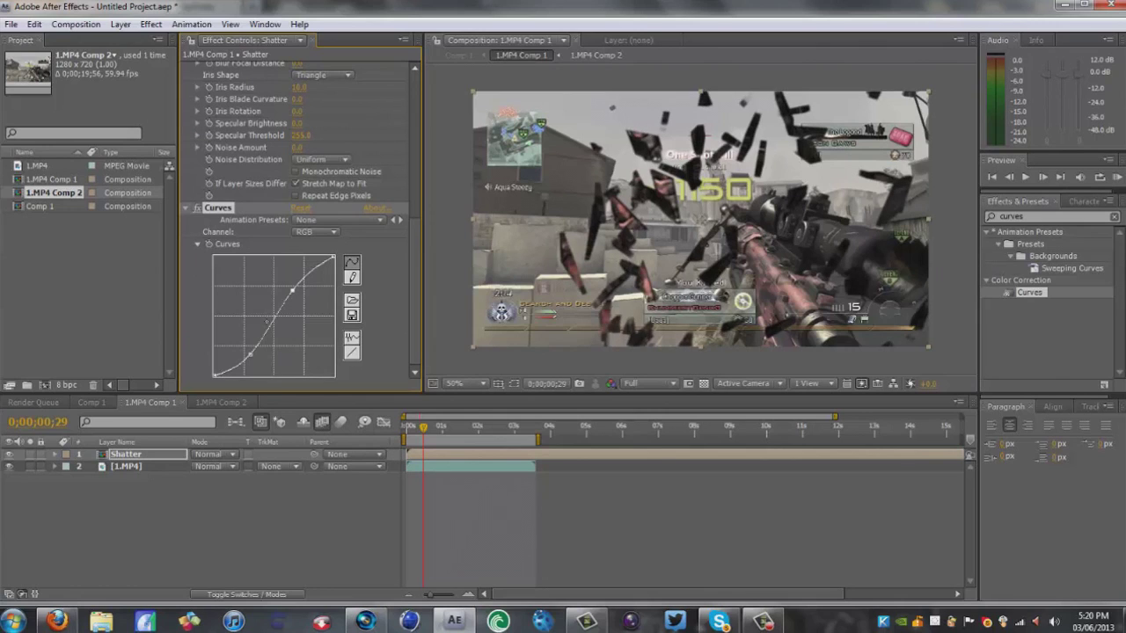
drag(250, 355, 247, 347)
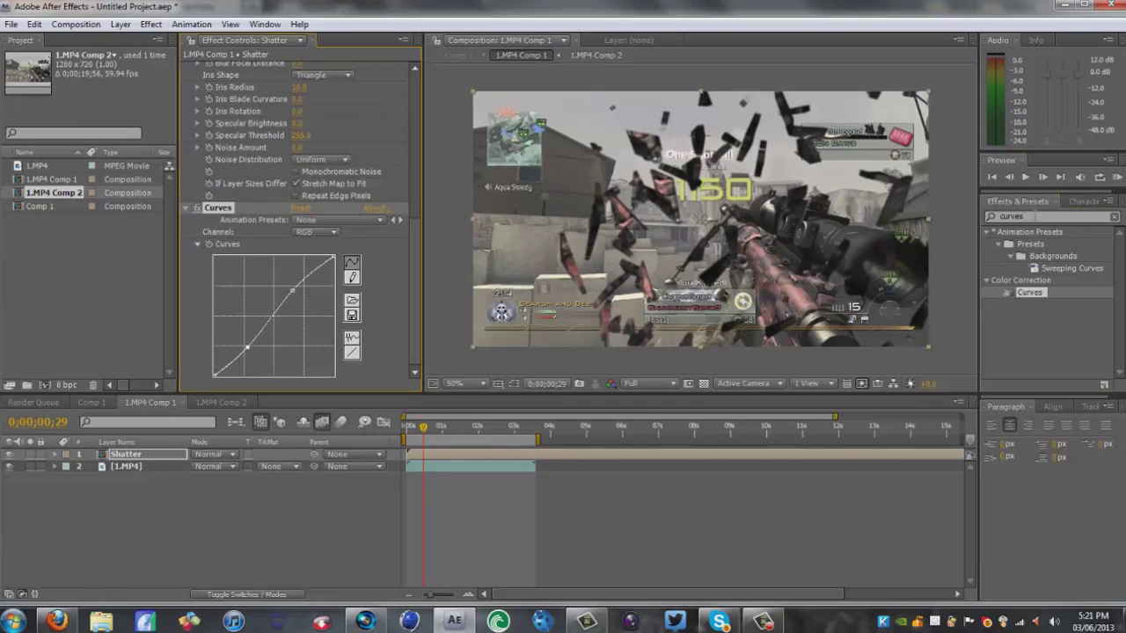
Apply the Levels color correction effect to the Shatter layer and raise its Output Black to about 18.
drag(1036, 216, 739, 222)
text(len)
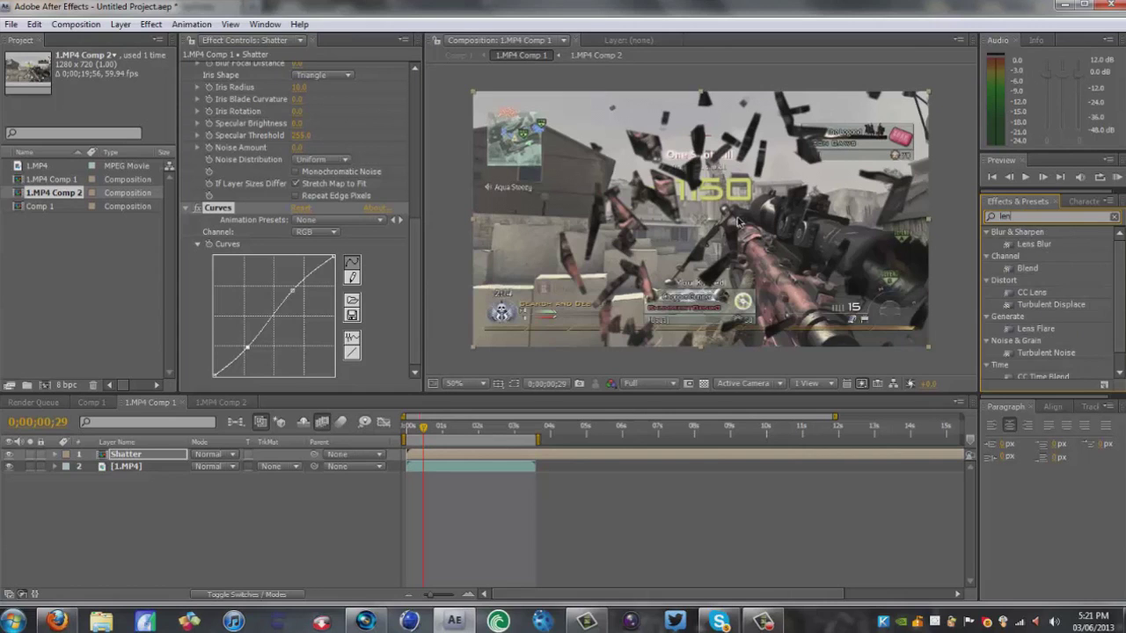
key(BackSpace)
text(vels)
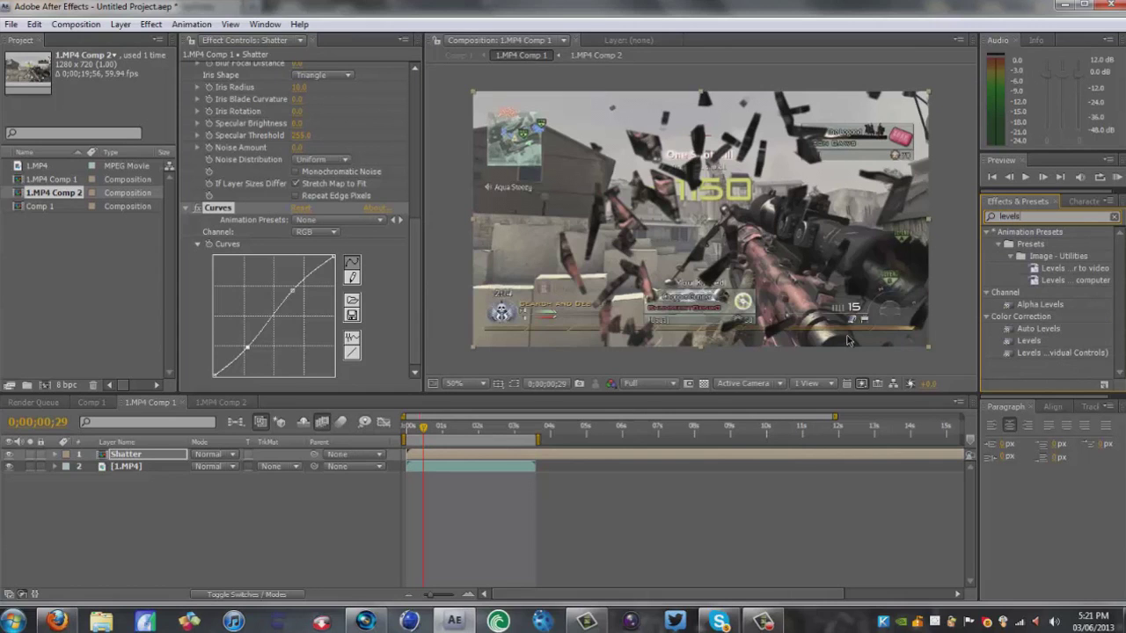
drag(1029, 343, 124, 456)
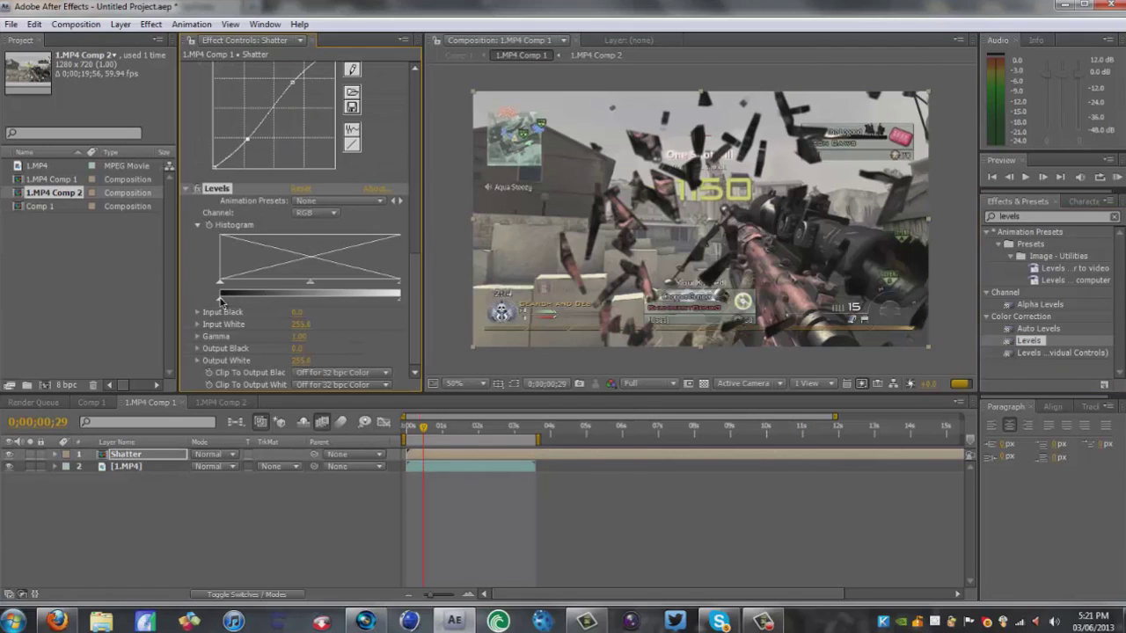
drag(220, 300, 233, 301)
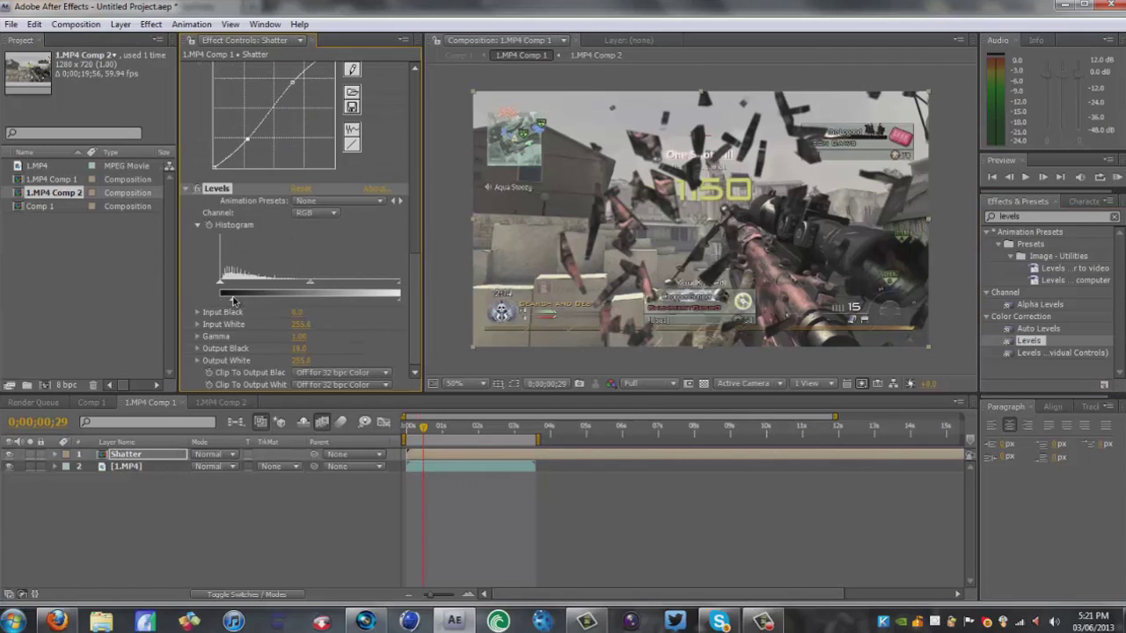
click(395, 553)
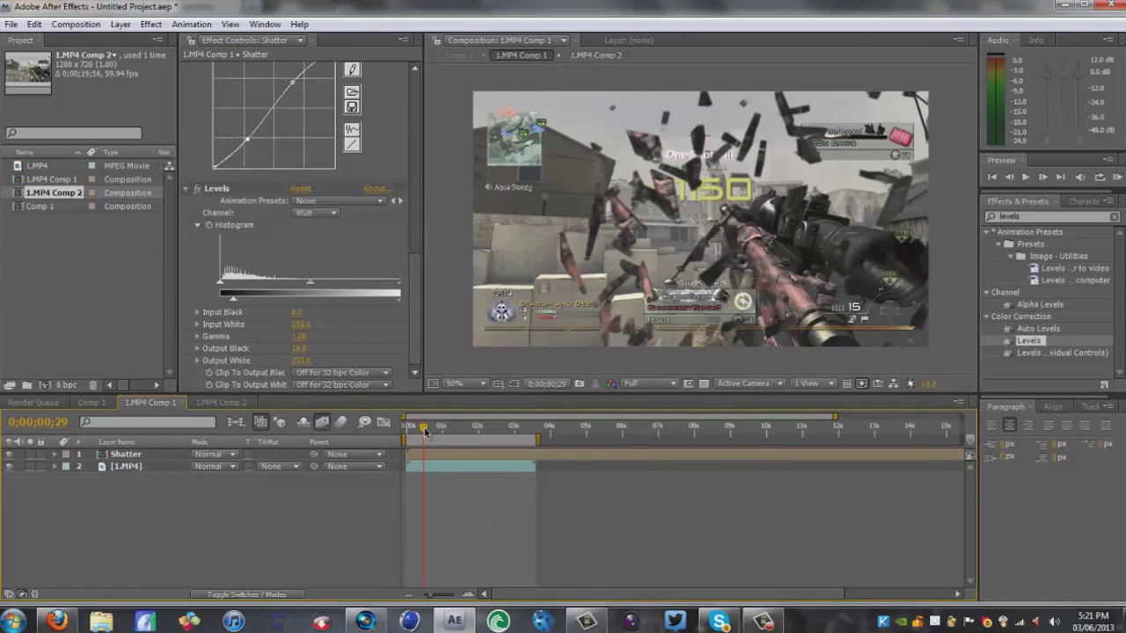
Examine the Shatter layer's Twixtor keyframes and Levels properties over the first frames of the timeline.
drag(424, 431, 407, 430)
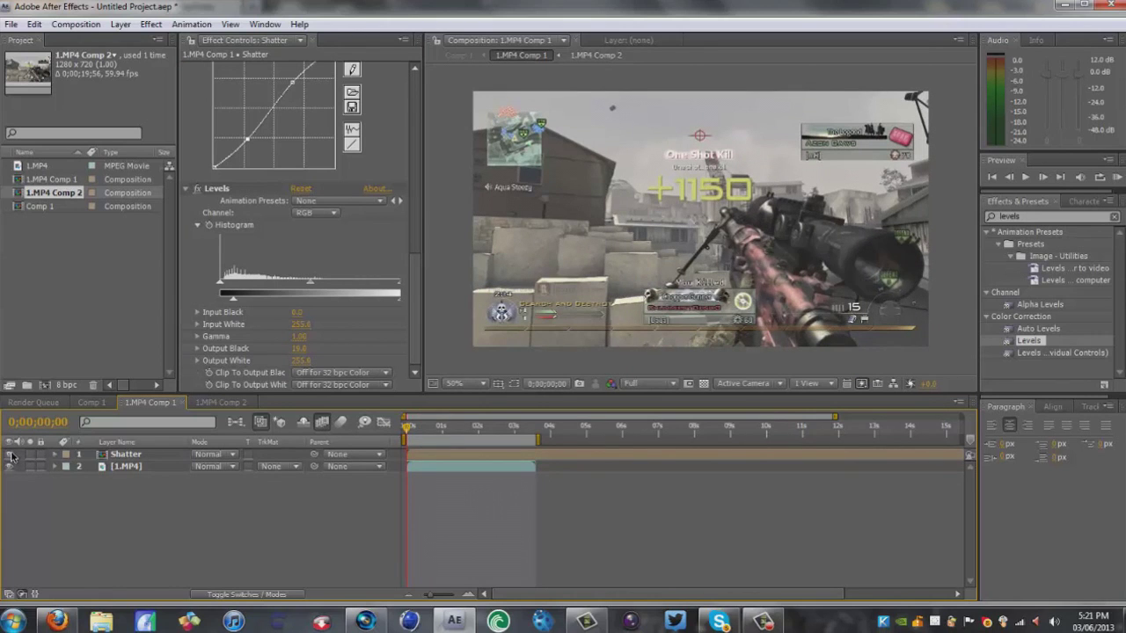
click(57, 454)
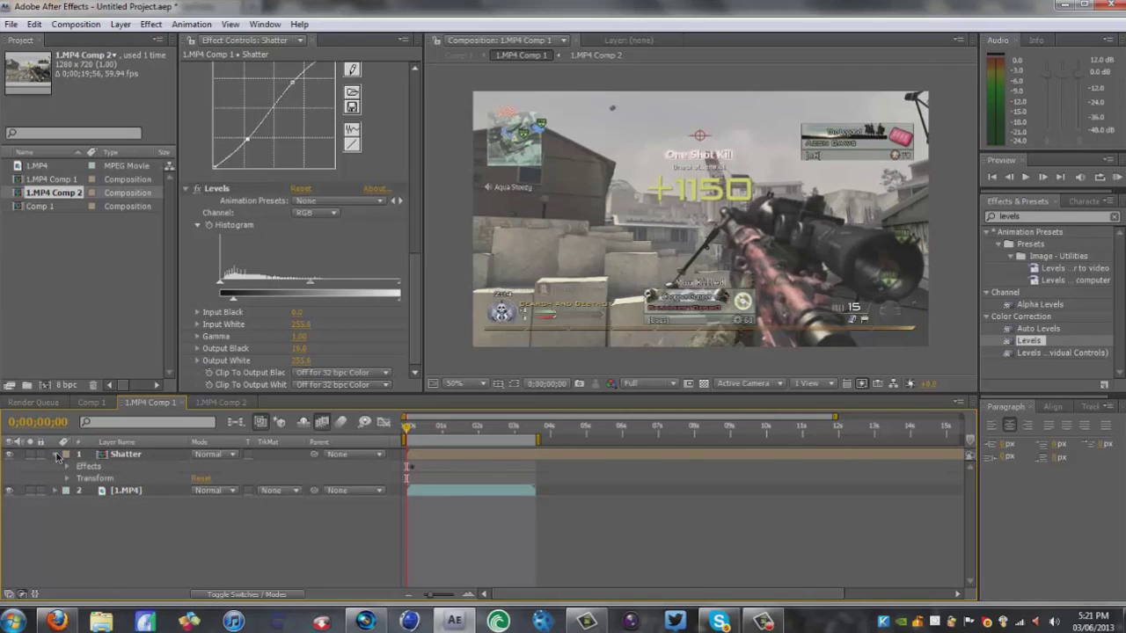
click(67, 466)
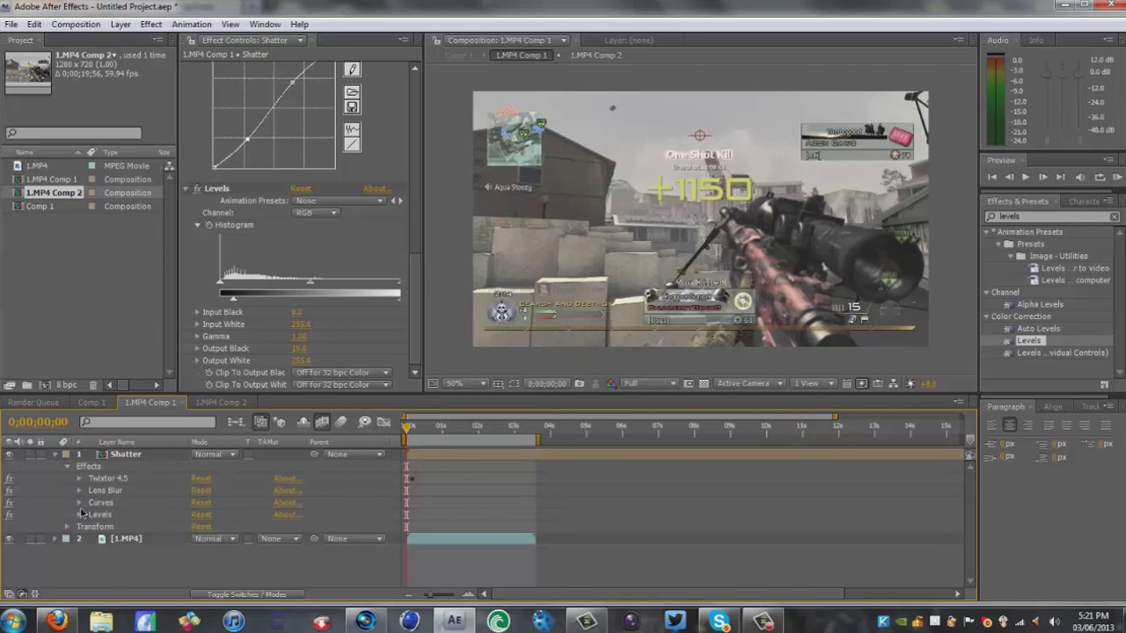
click(79, 478)
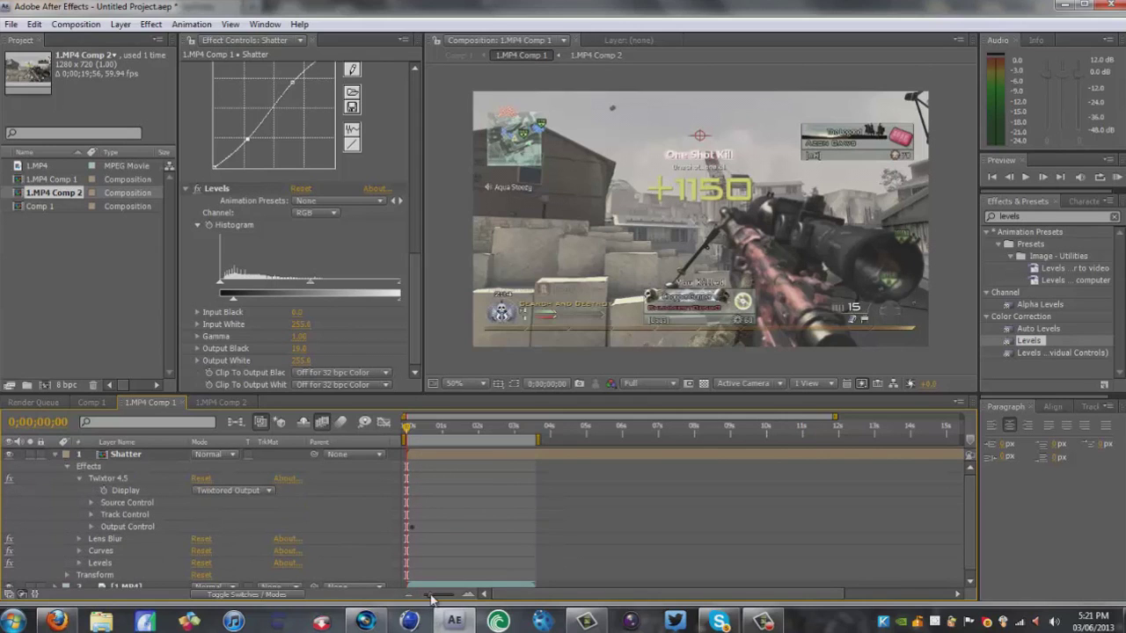
mouse_move(431, 596)
mouse_down()
mouse_move(446, 596)
mouse_move(431, 597)
mouse_up()
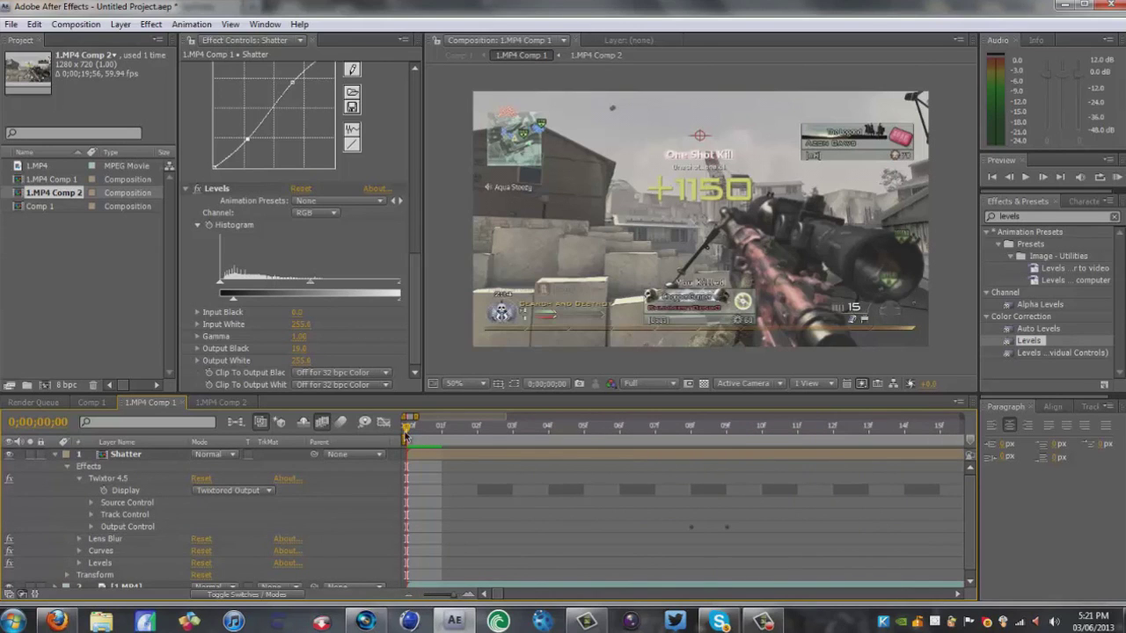
drag(406, 438, 691, 448)
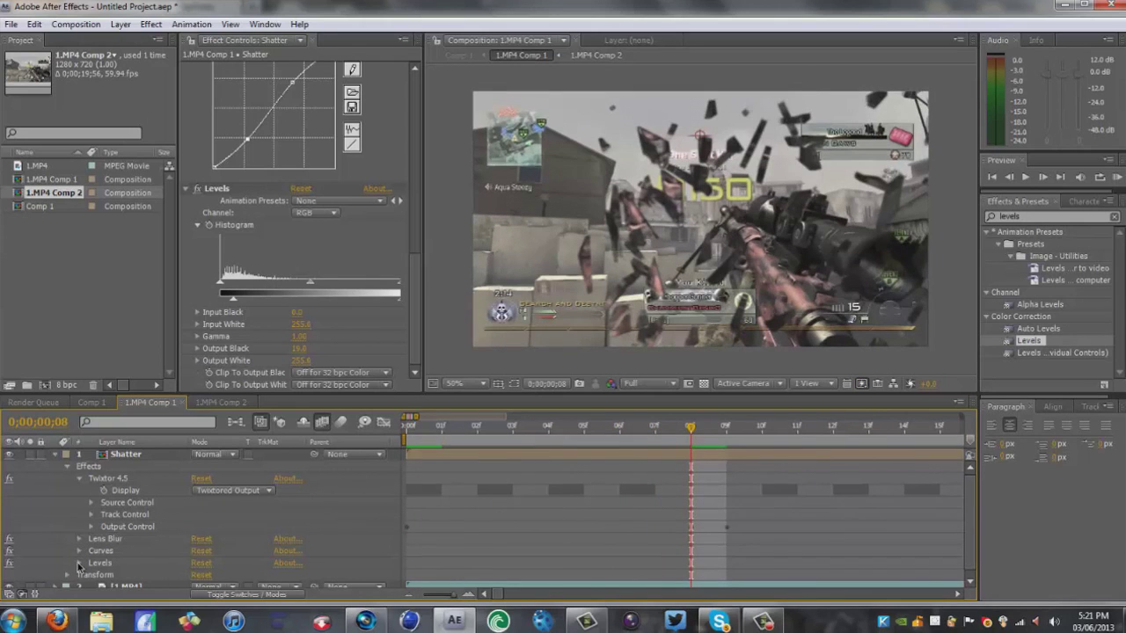
click(80, 563)
scroll(140, 554, down, 2)
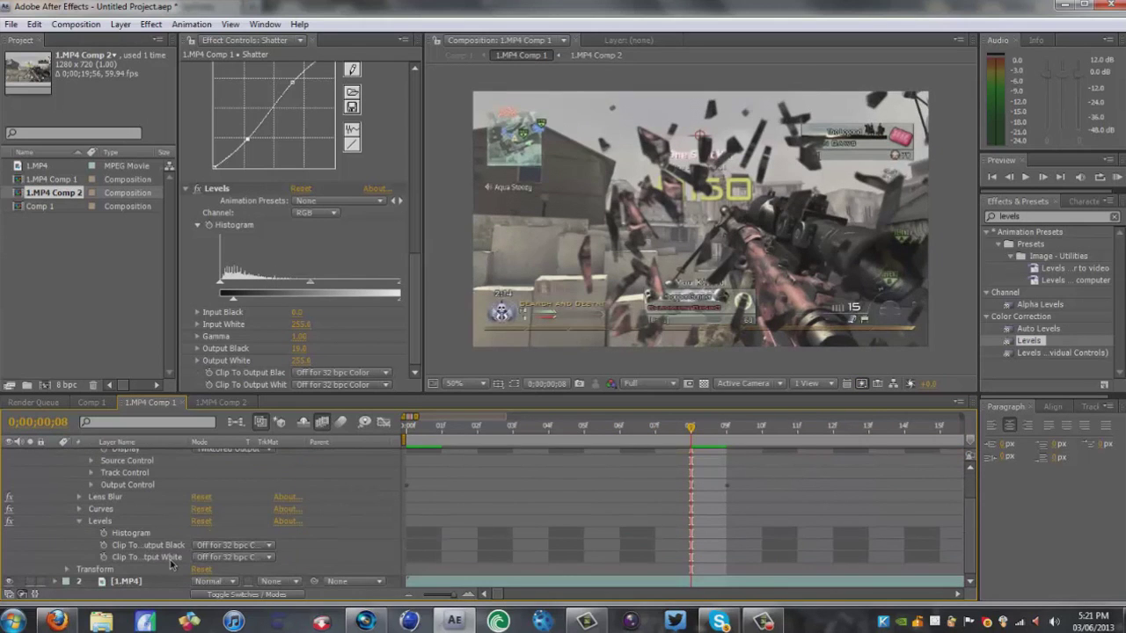
click(79, 521)
click(65, 461)
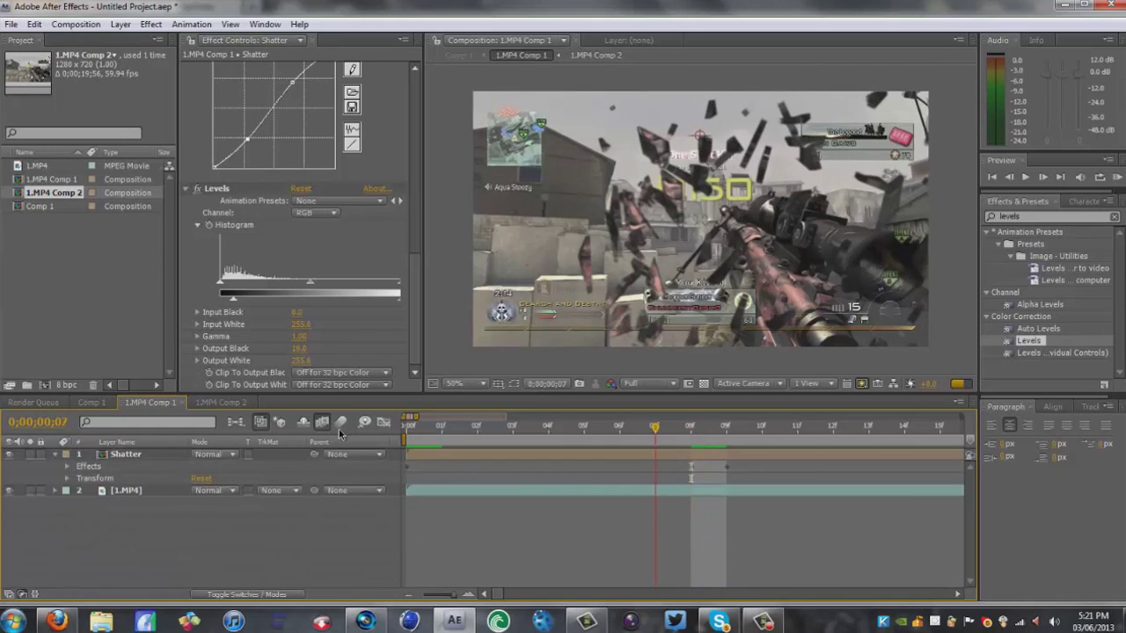
key(Home)
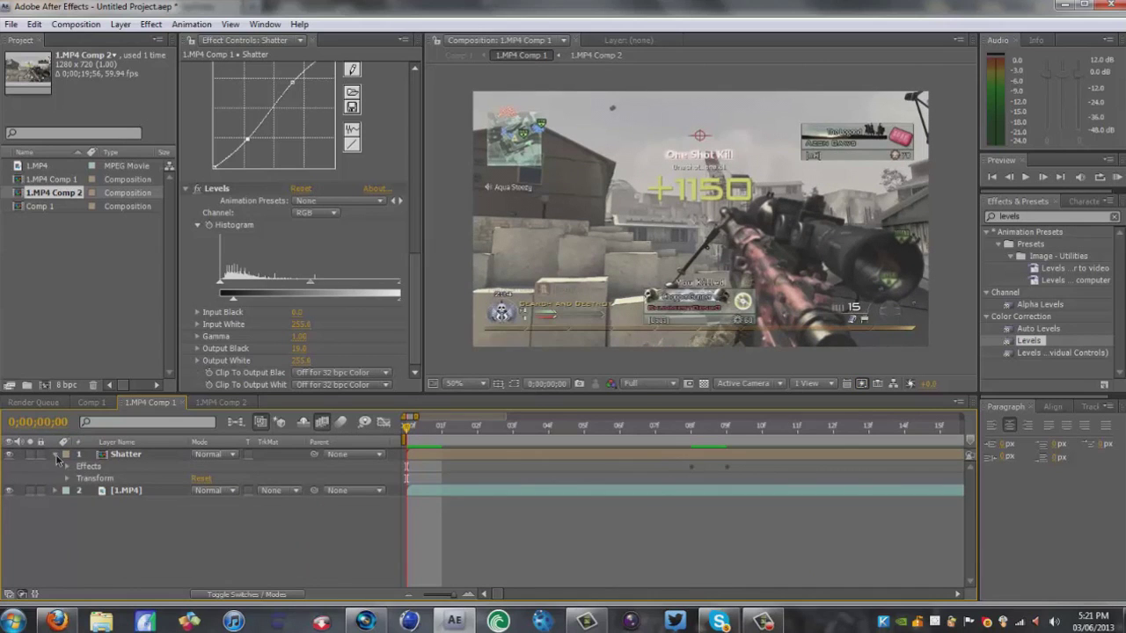
click(56, 455)
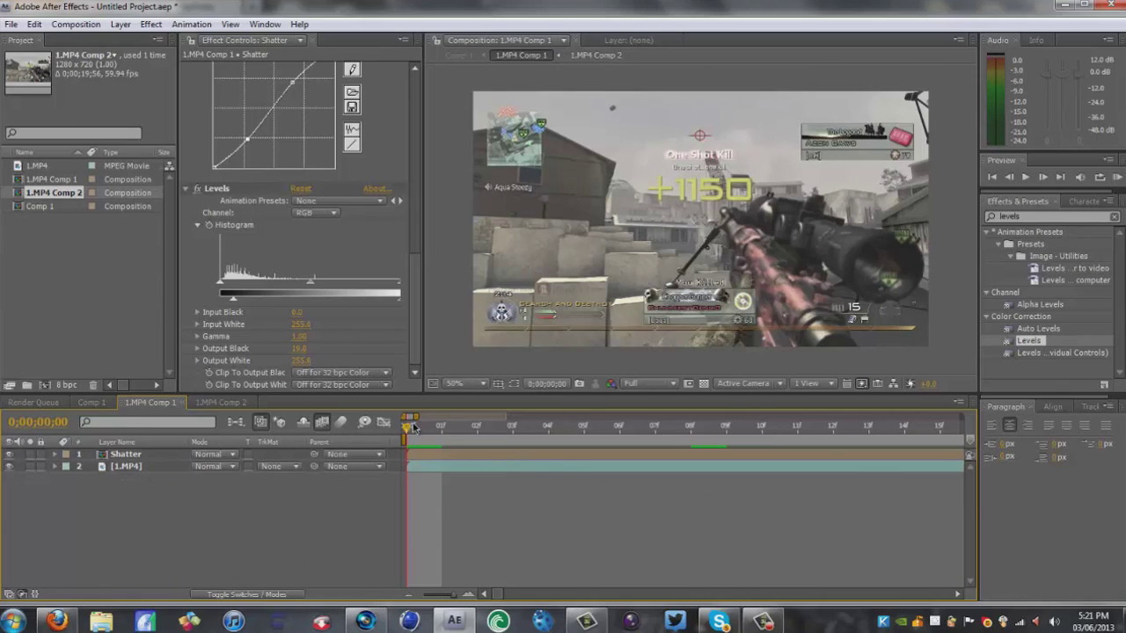
Review the shattering rifle across roughly the first second of 1.MP4 Comp 1.
drag(407, 426, 584, 426)
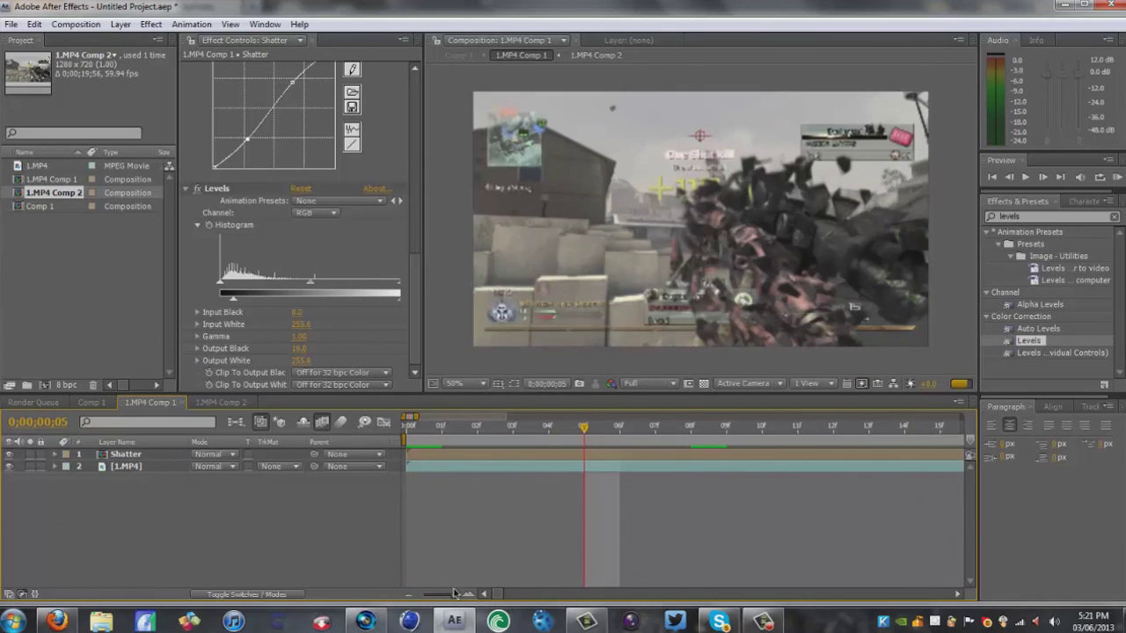
drag(455, 594, 415, 594)
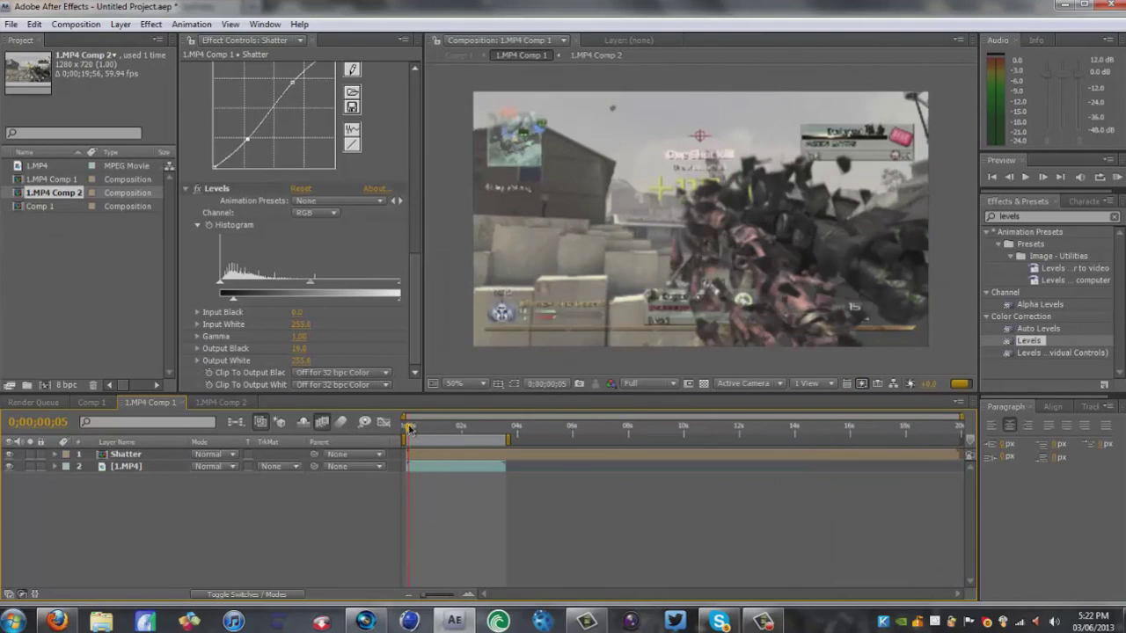
drag(409, 427, 437, 428)
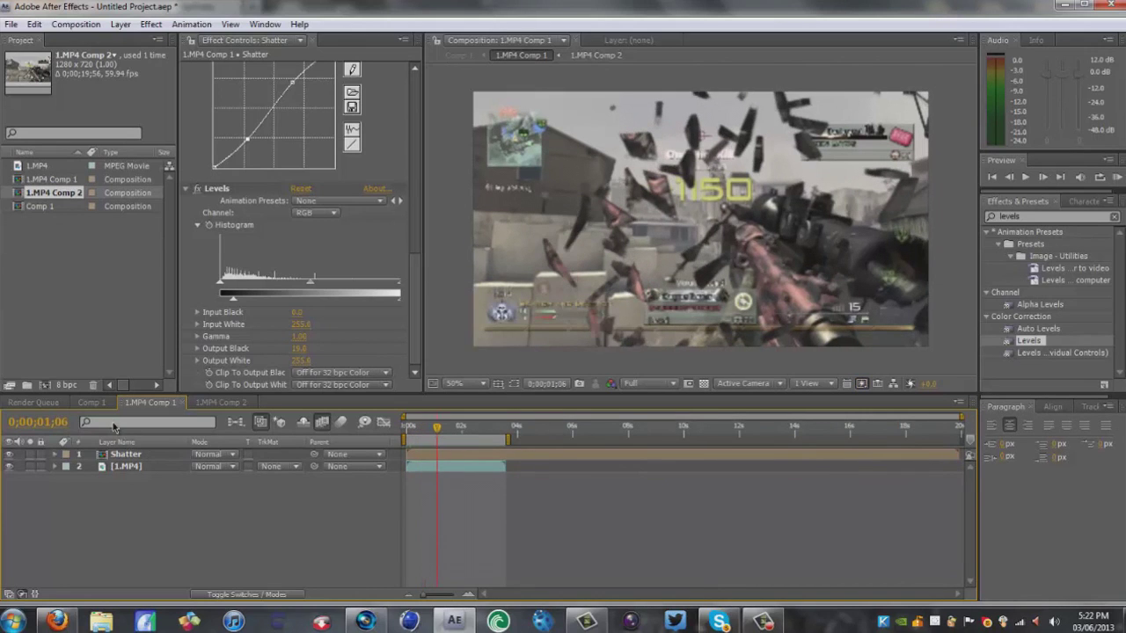
Open Comp 1 and move its current time to 0;00;00;08.
click(93, 403)
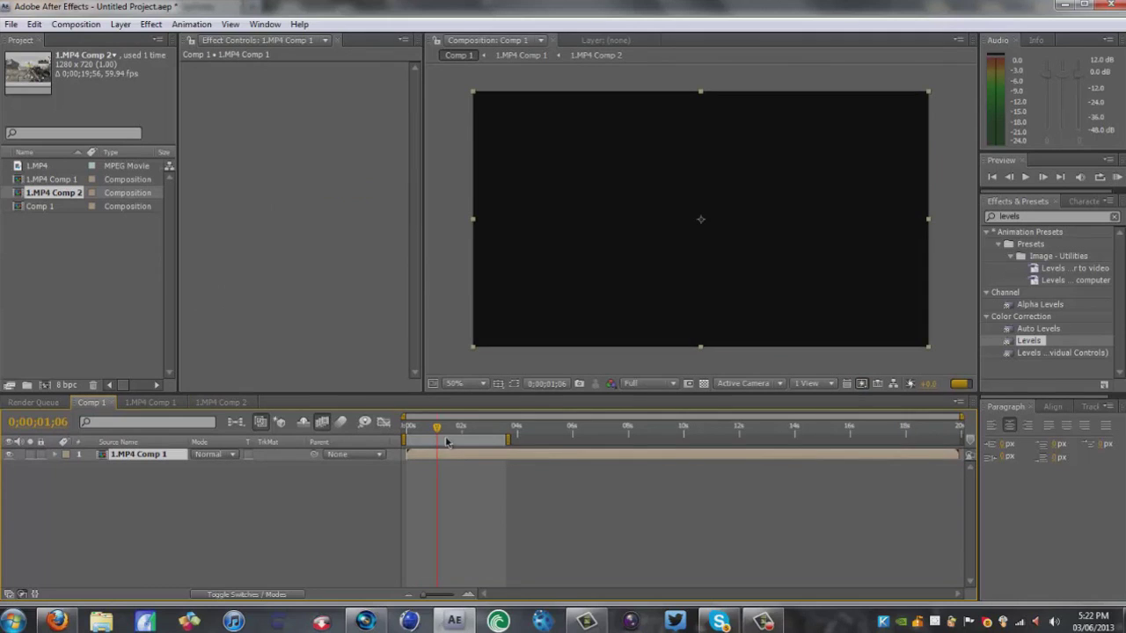
drag(437, 428, 419, 431)
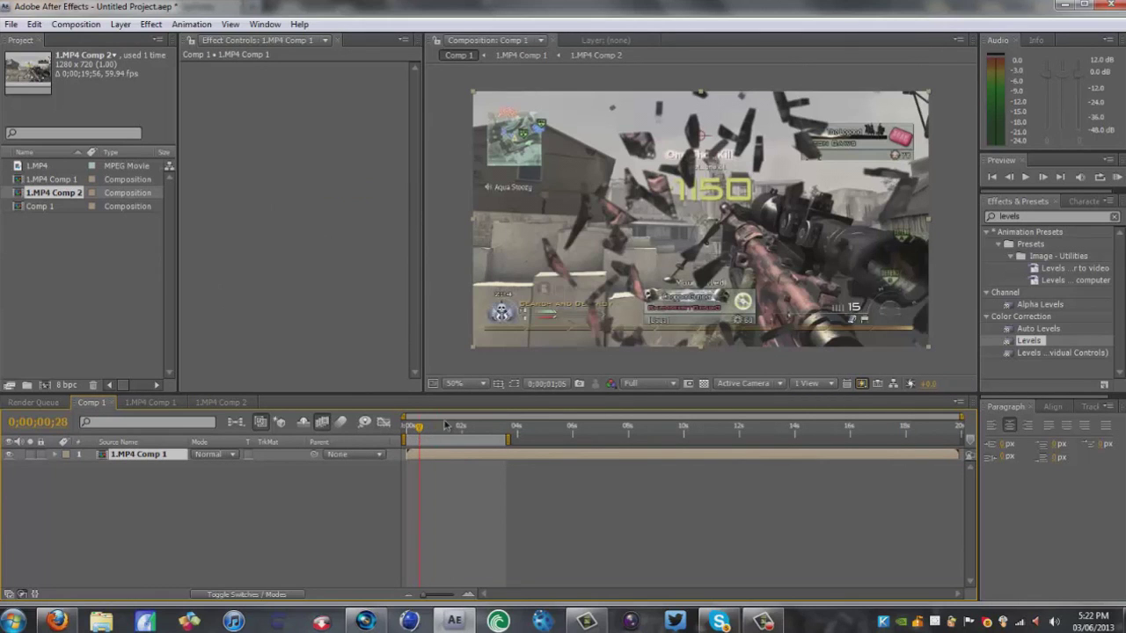
click(547, 384)
click(557, 212)
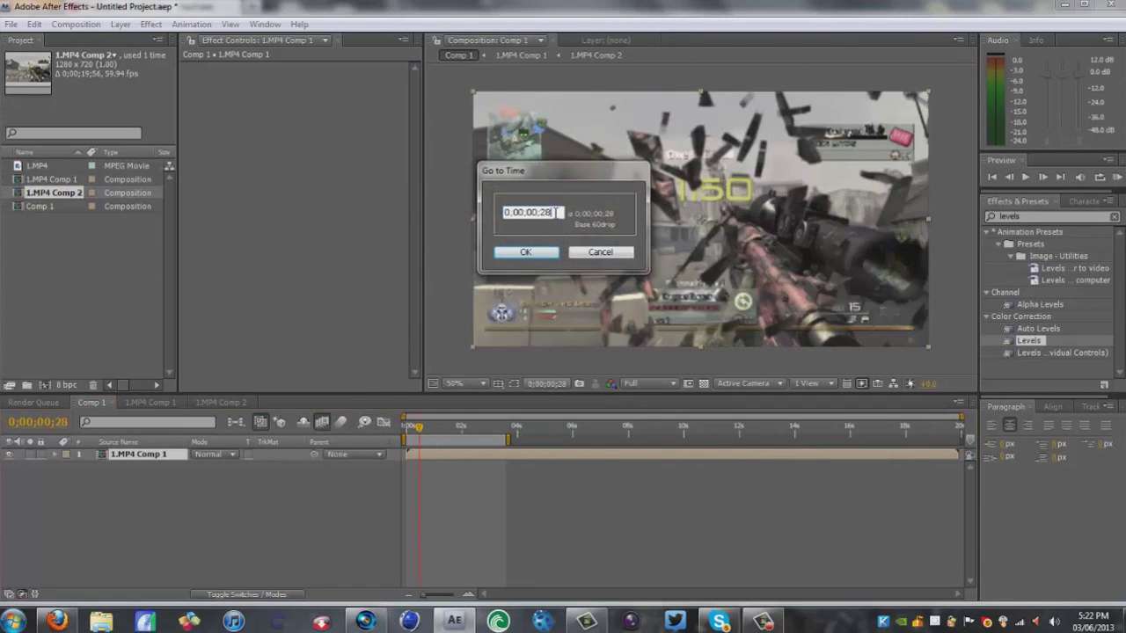
key(Return)
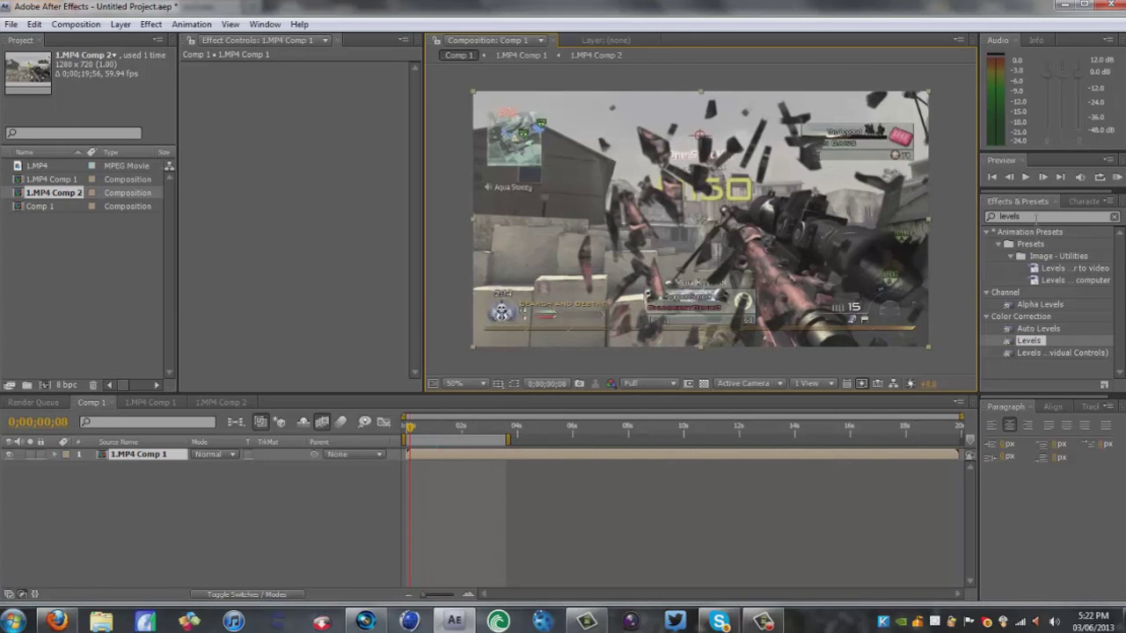
Apply the Video Copilot Twitch effect to the 1.MP4 Comp 1 layer and reveal the effect in the layer's properties.
click(1036, 216)
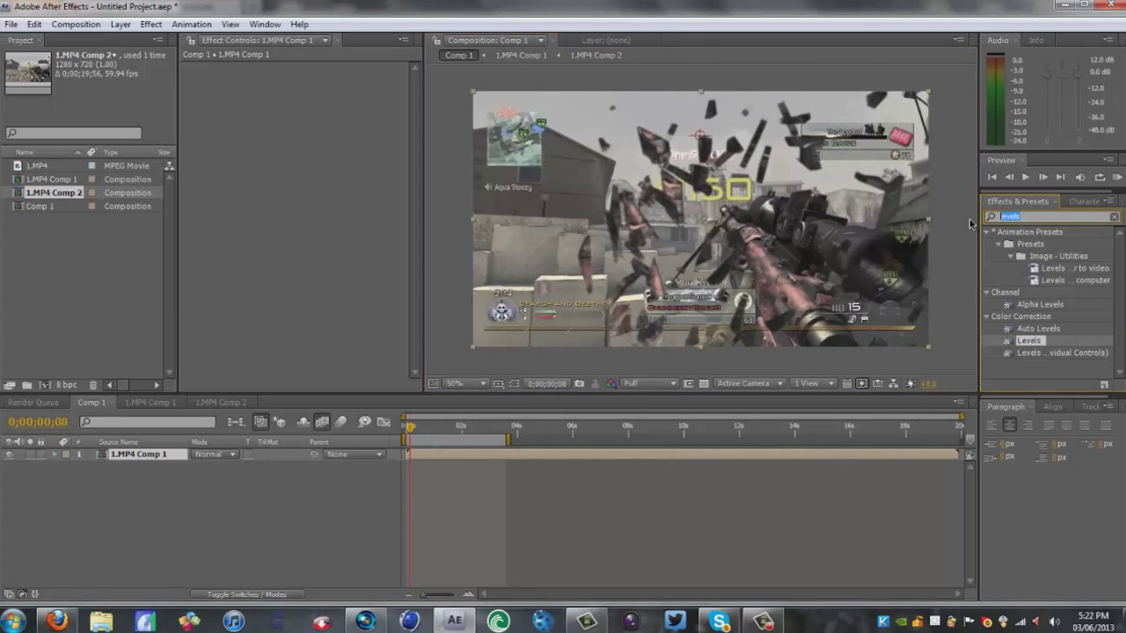
text(twitch)
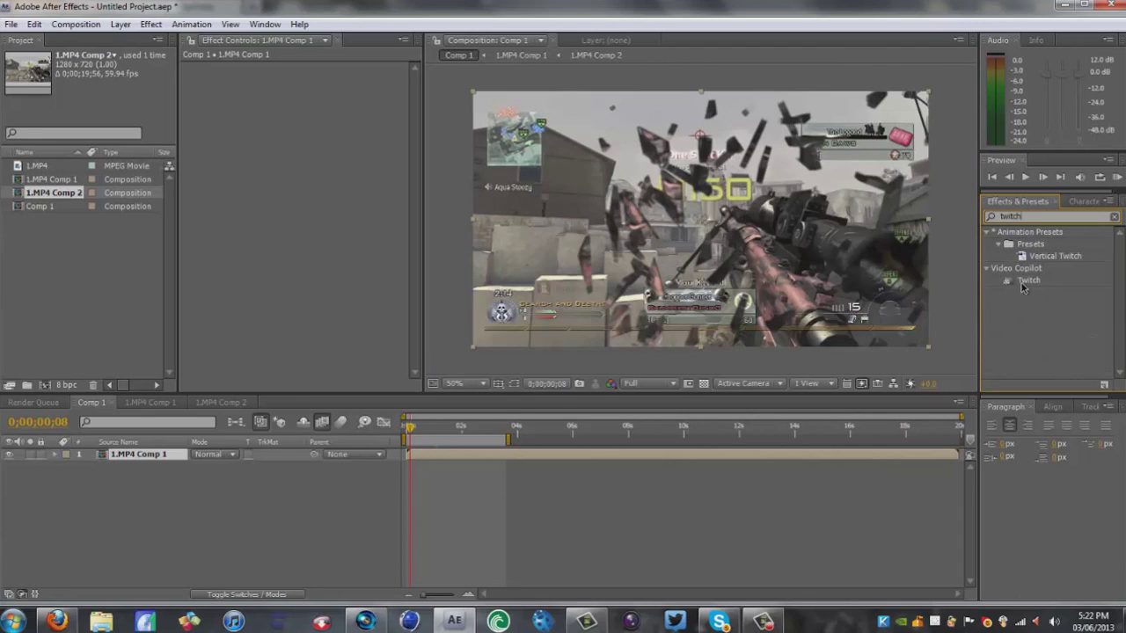
drag(1029, 280, 137, 455)
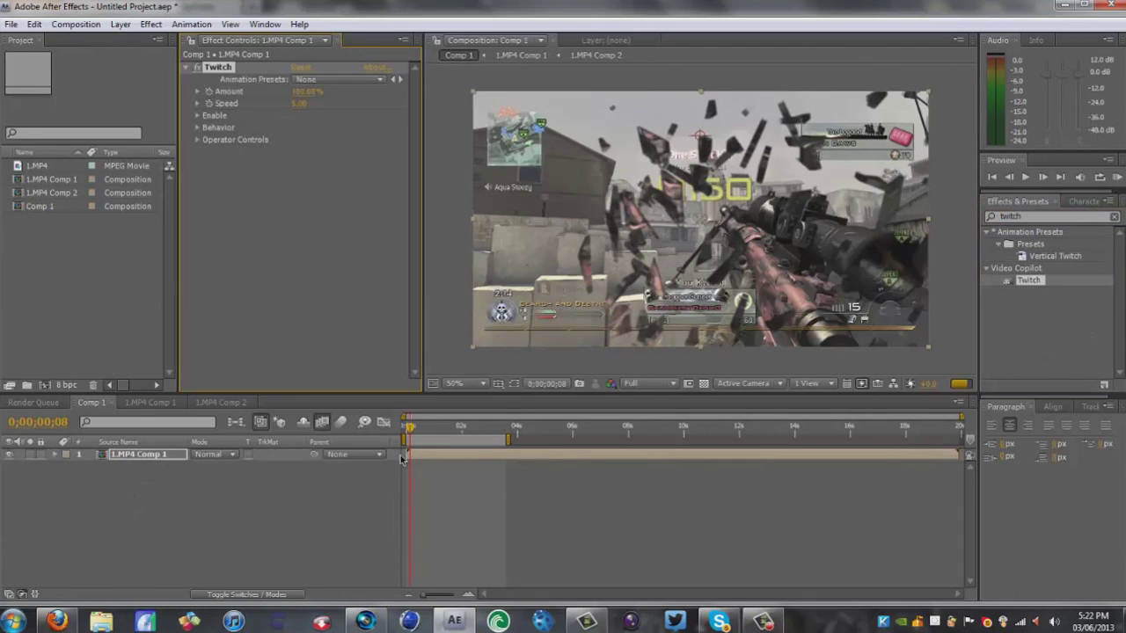
click(56, 454)
click(67, 467)
Return to the start of the composition and set the Twitch effect's Amount to 10% and Speed to 20.
key(Home)
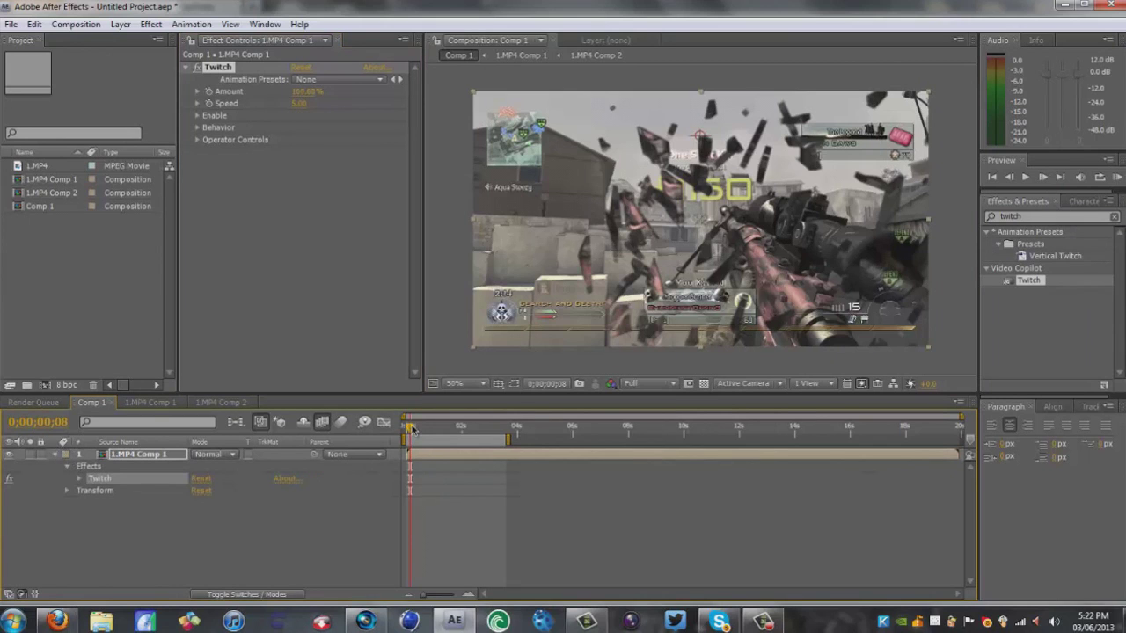
click(300, 93)
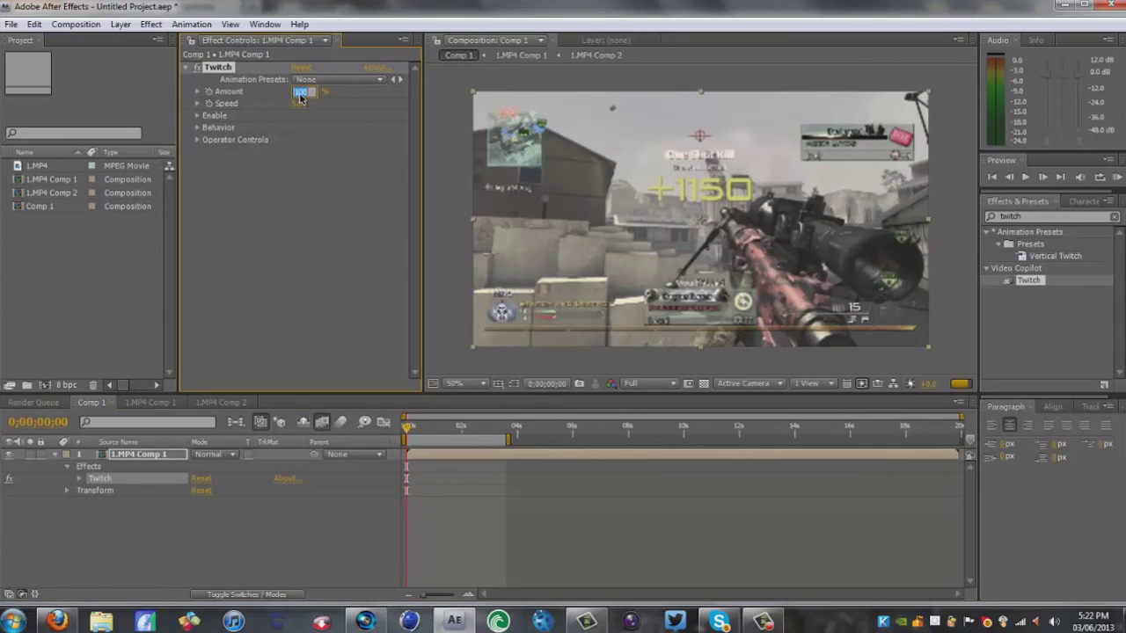
text(10)
key(Return)
click(299, 102)
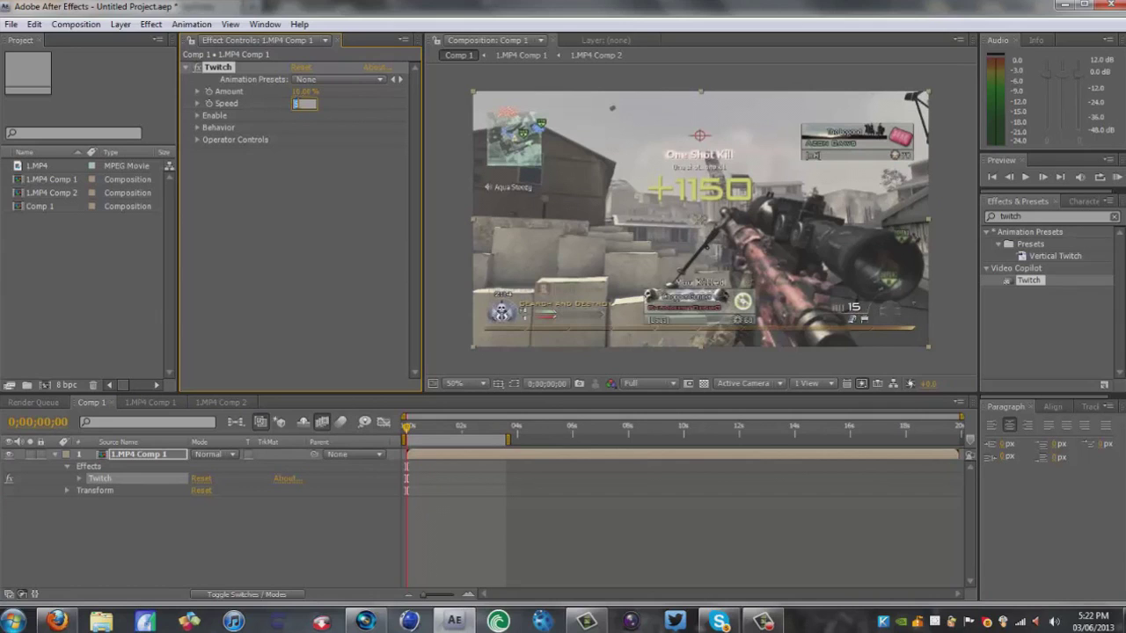
text(20)
key(Return)
Enable the Blur, Light and Slide operators of the Twitch effect.
click(198, 115)
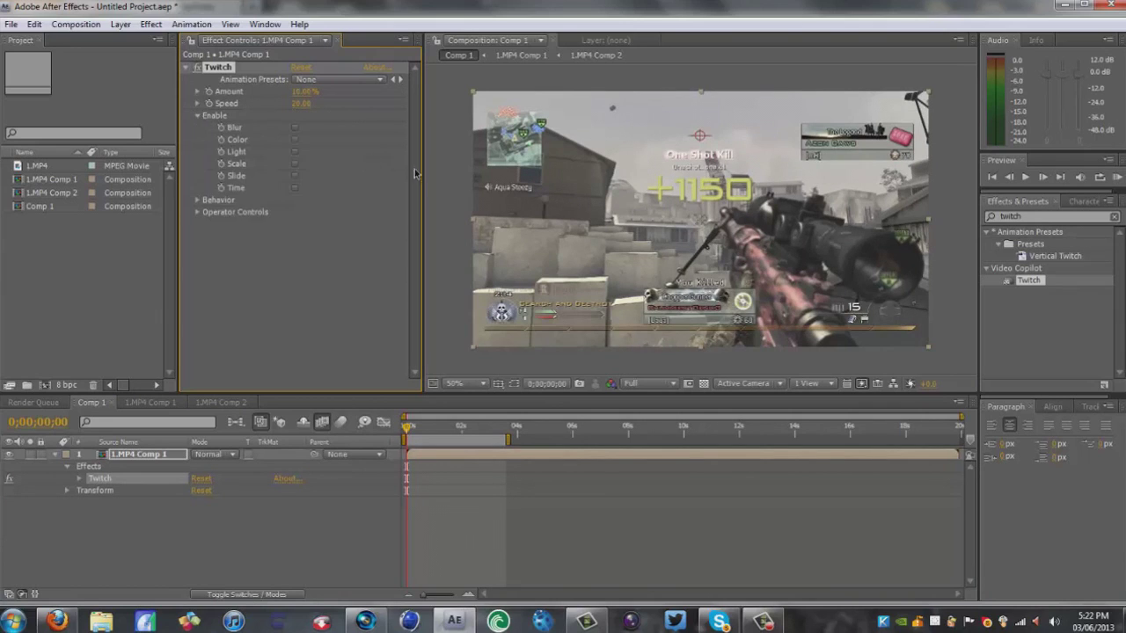
click(296, 175)
click(296, 126)
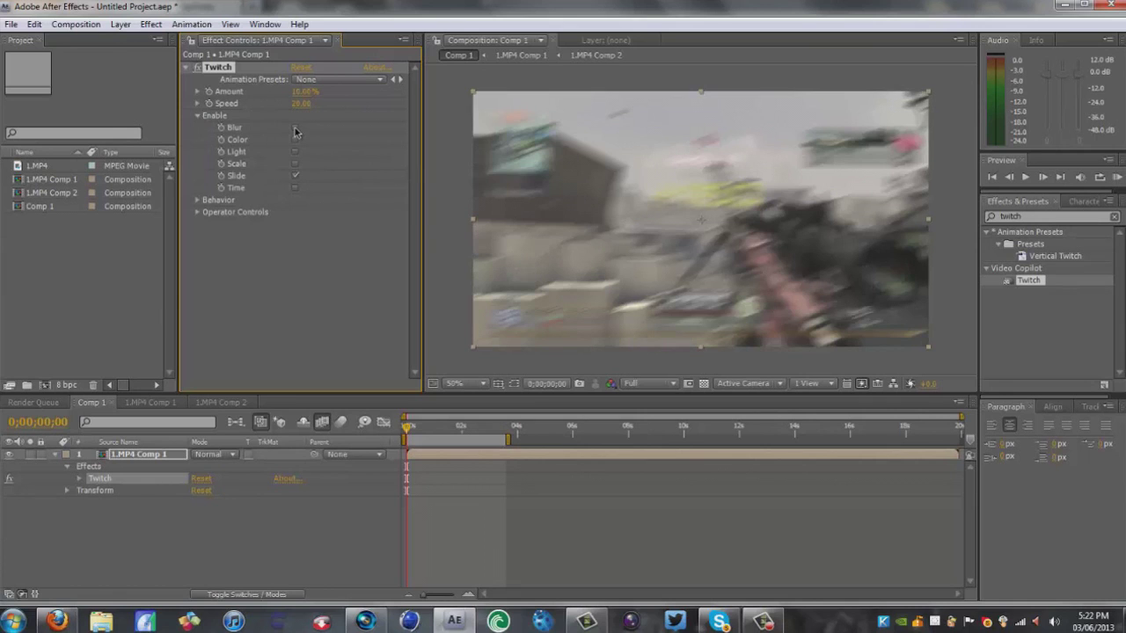
Set the Twitch effect's Slide Amount to 30% and its Slide RGB Split to 50%.
click(199, 212)
scroll(260, 297, down, 5)
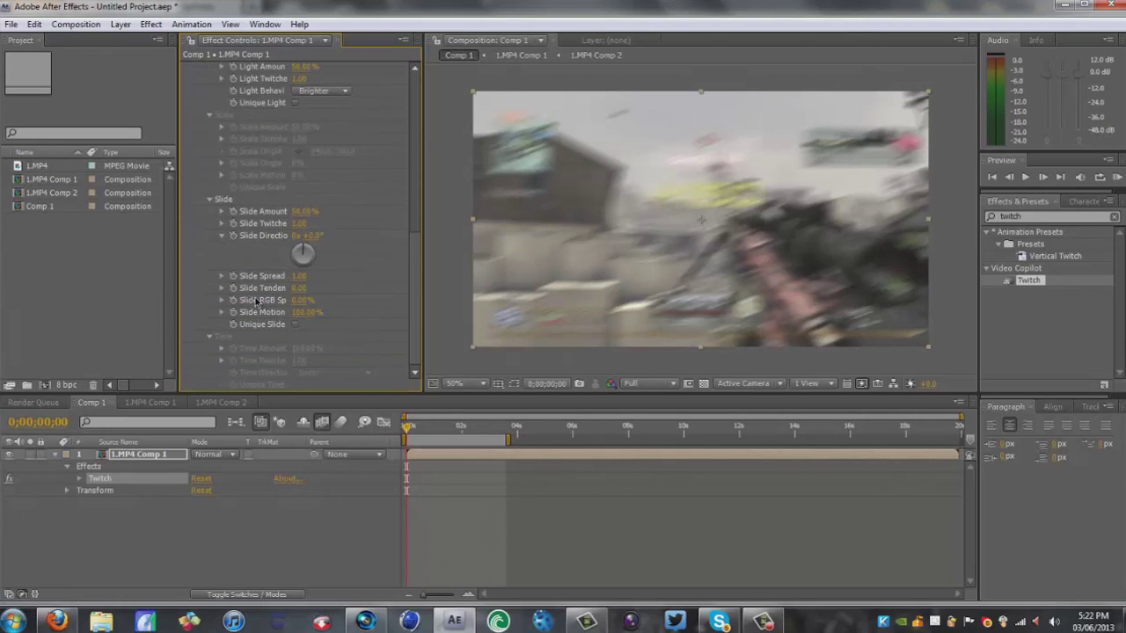
click(300, 213)
key(Return)
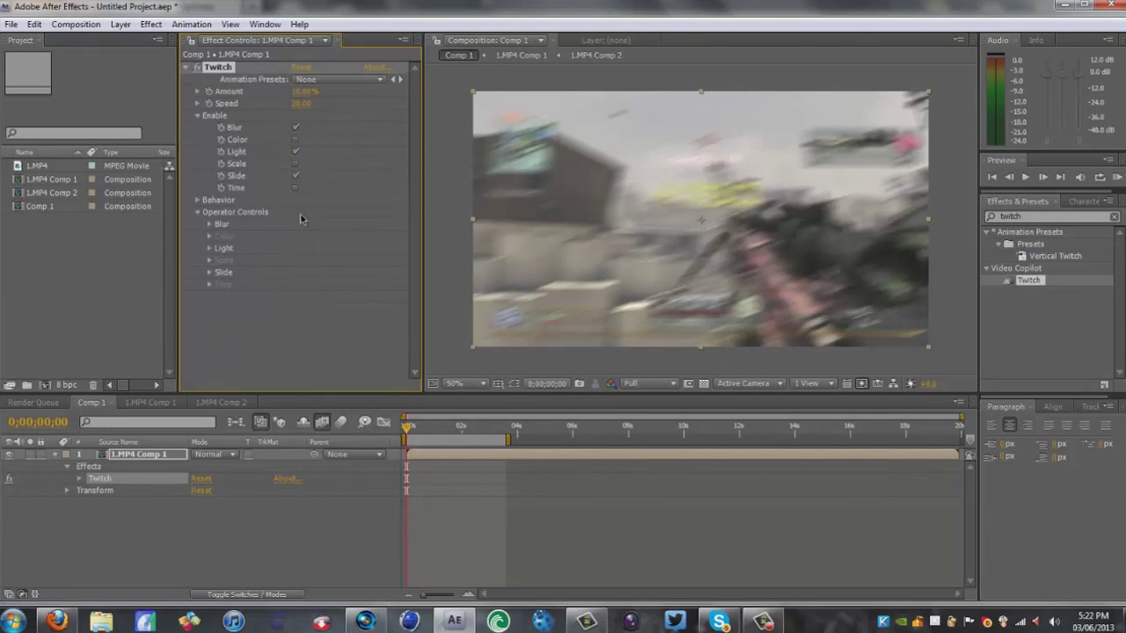
click(210, 272)
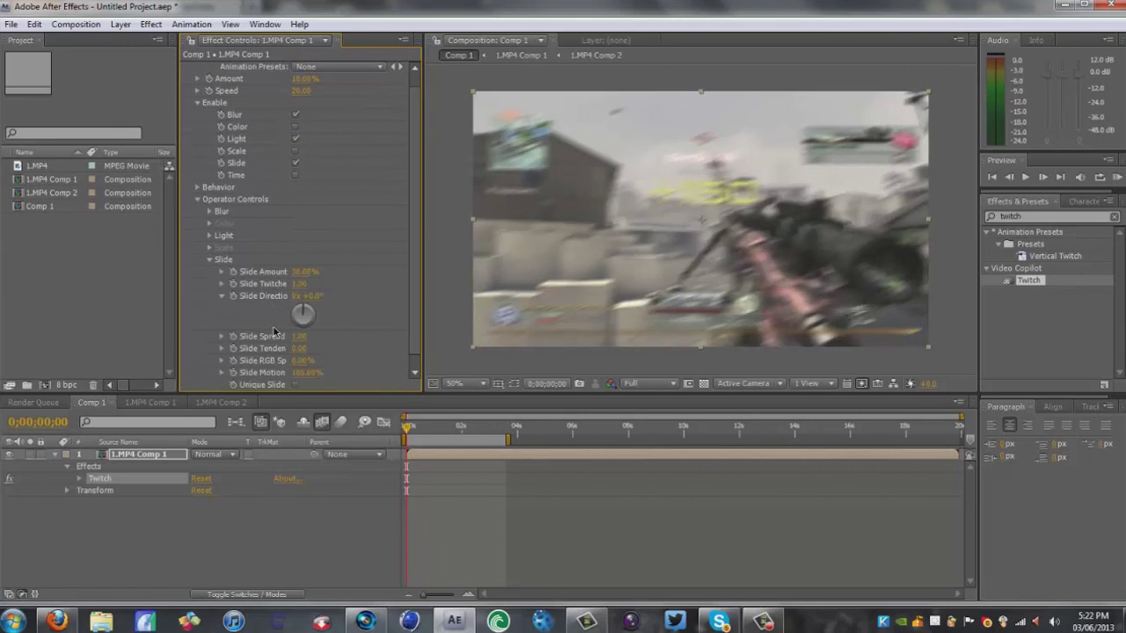
scroll(272, 325, down, 1)
click(304, 348)
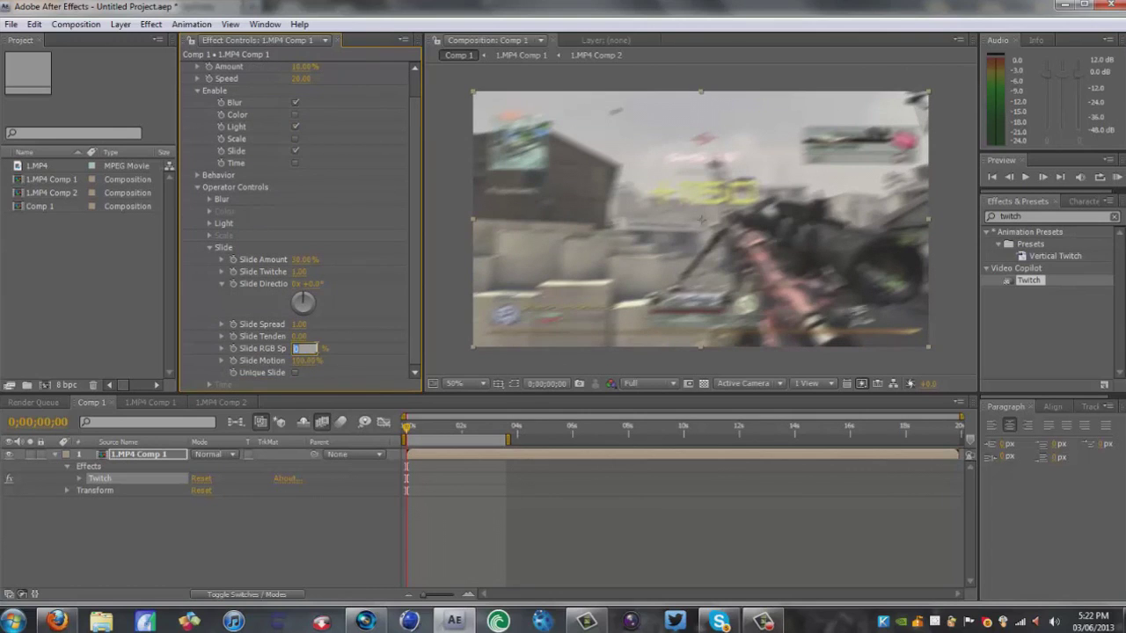
key(Tab)
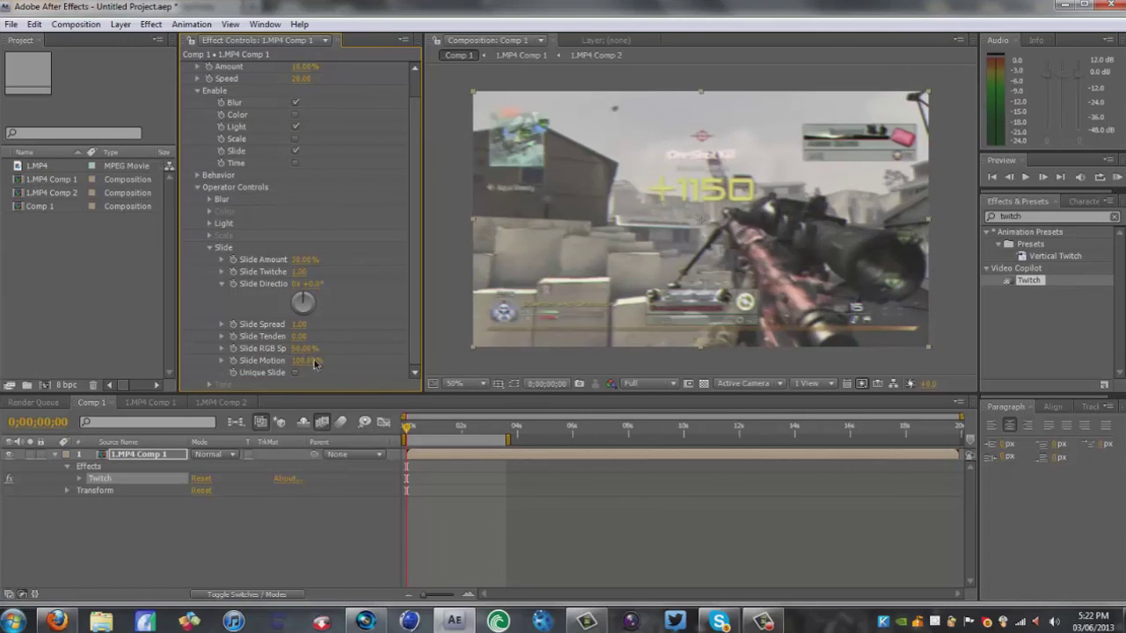
Set the Twitch effect's Slide Motion to 80% and enable keyframing of its Amount at 0;00;00;30.
text(80)
key(Return)
click(563, 383)
click(559, 215)
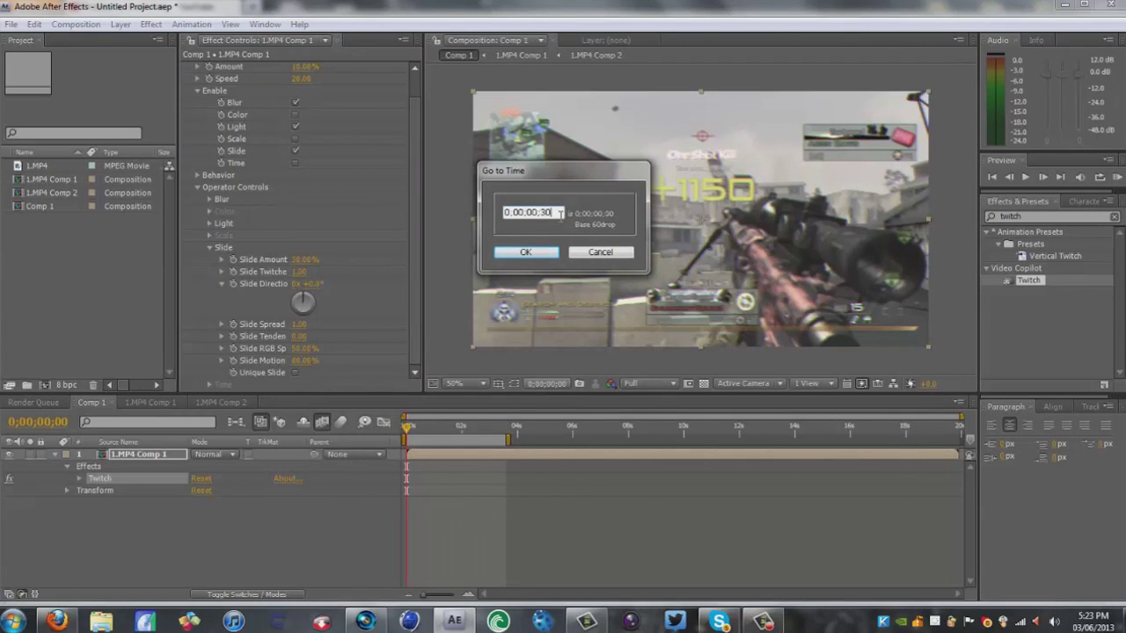
key(Return)
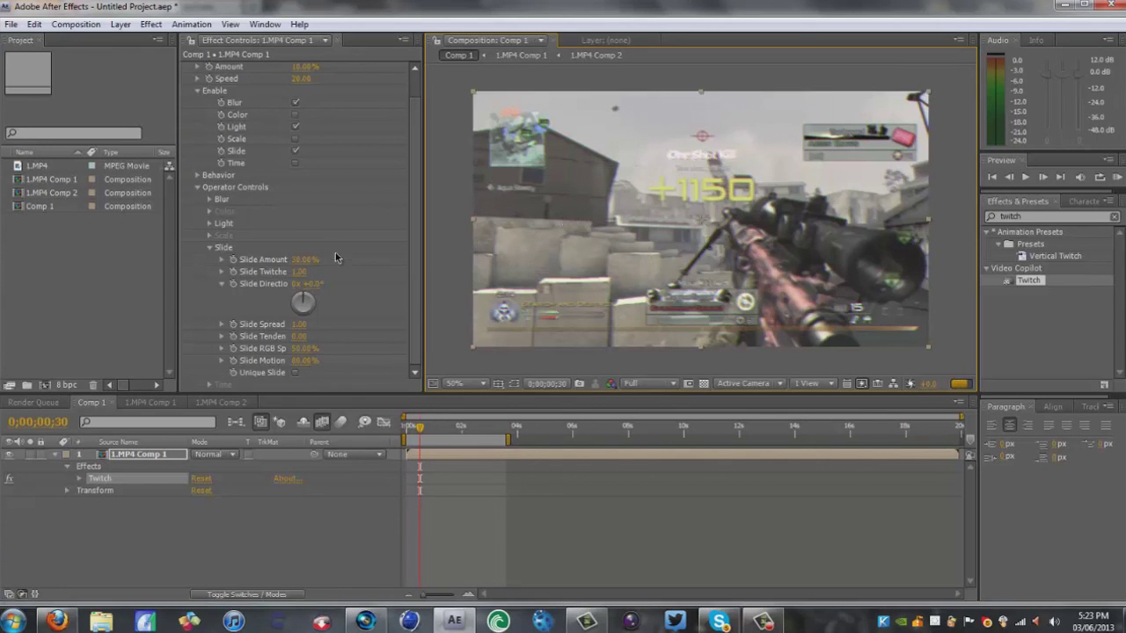
drag(411, 235, 411, 168)
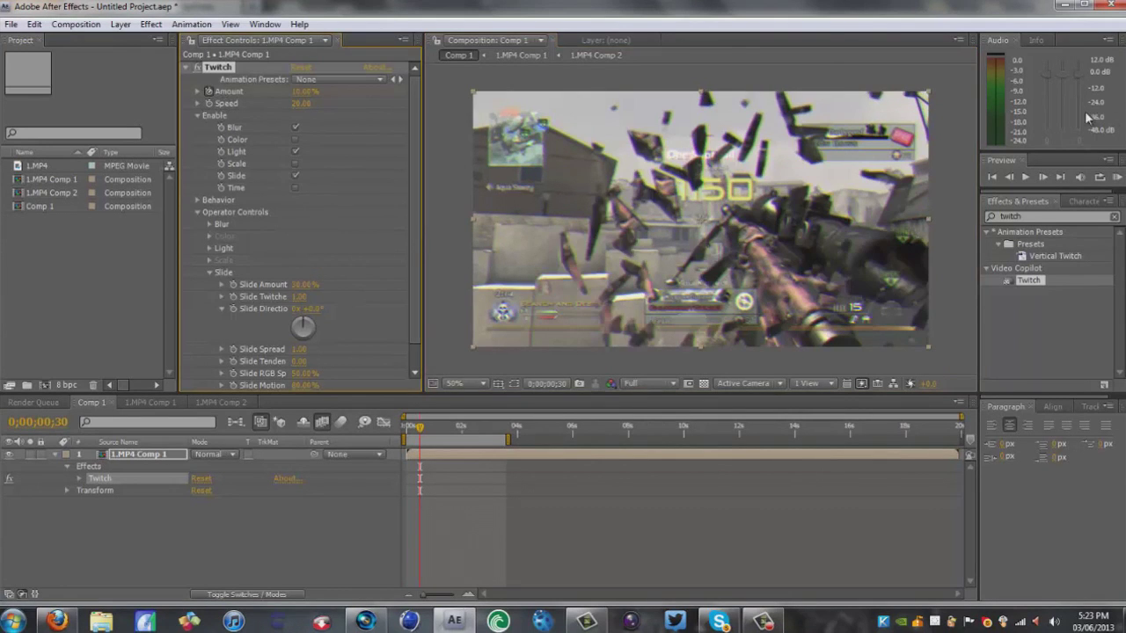
Advance one frame to 0;00;00;31 and set the Twitch effect's Amount to 0% there.
click(1042, 177)
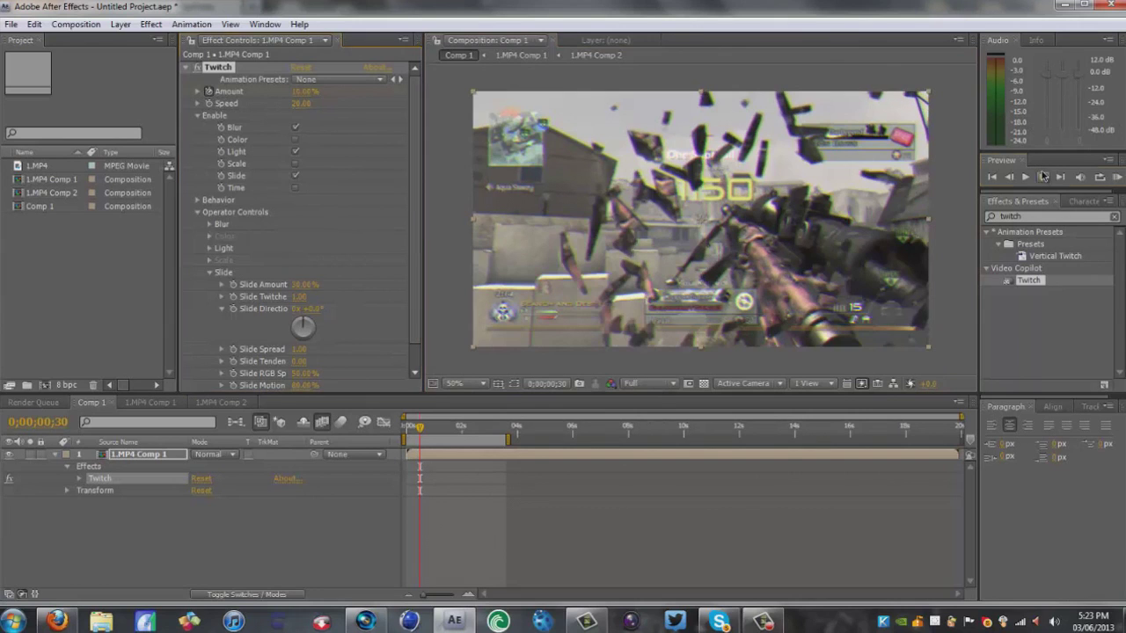
click(303, 92)
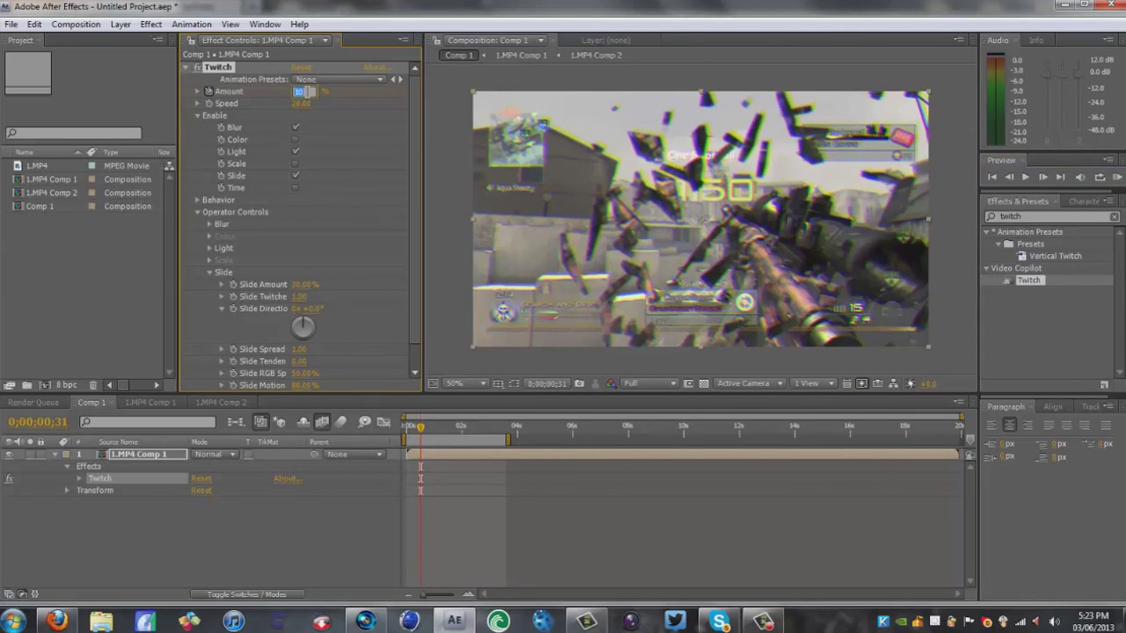
text(0)
key(Return)
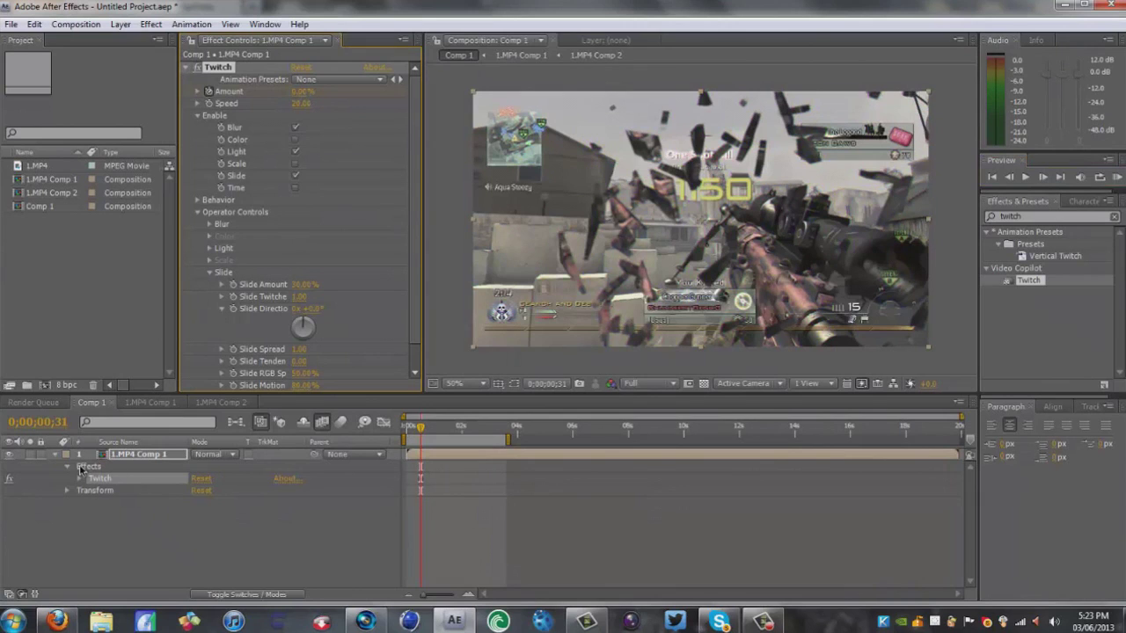
Return to the start of Comp 1 and add a 100% Scale keyframe to the 1.MP4 Comp 1 layer.
drag(425, 433, 393, 444)
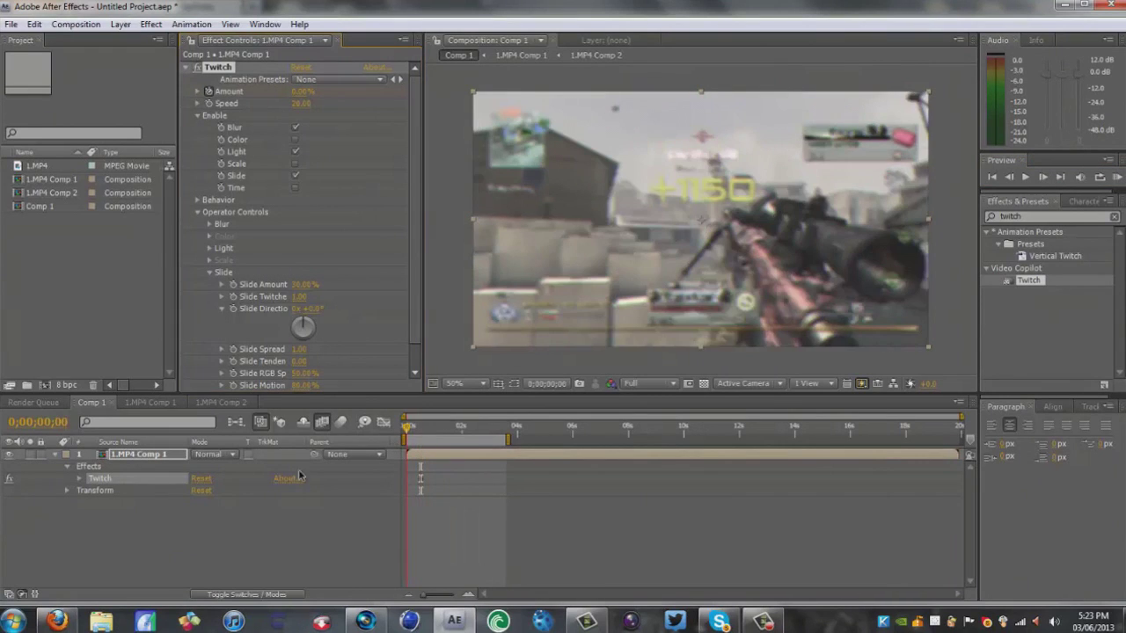
click(67, 491)
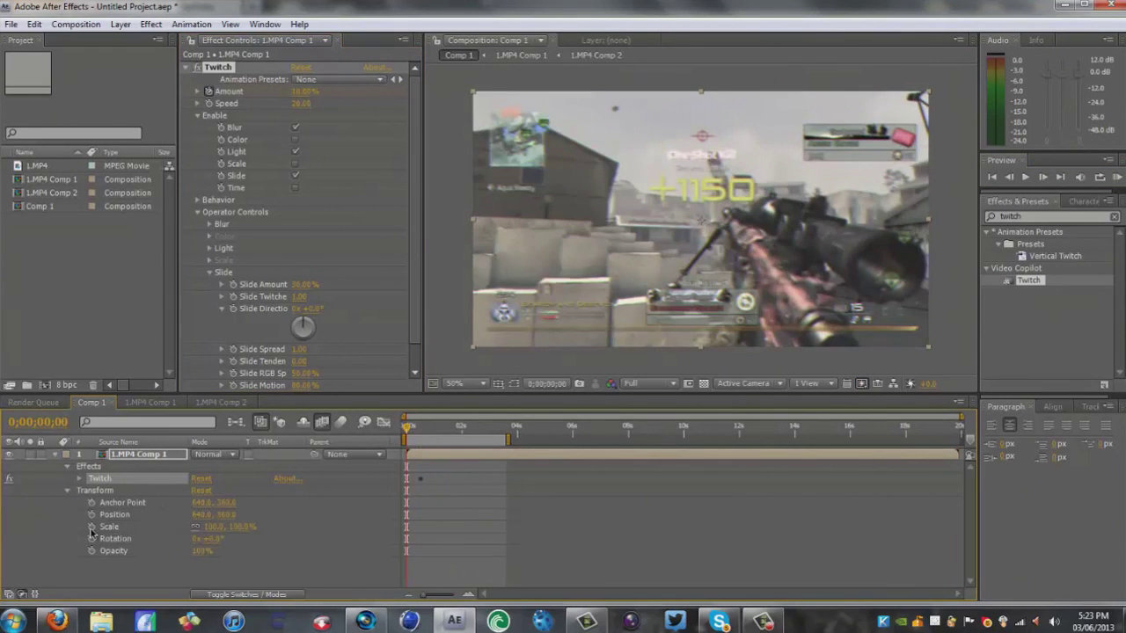
click(92, 527)
click(213, 526)
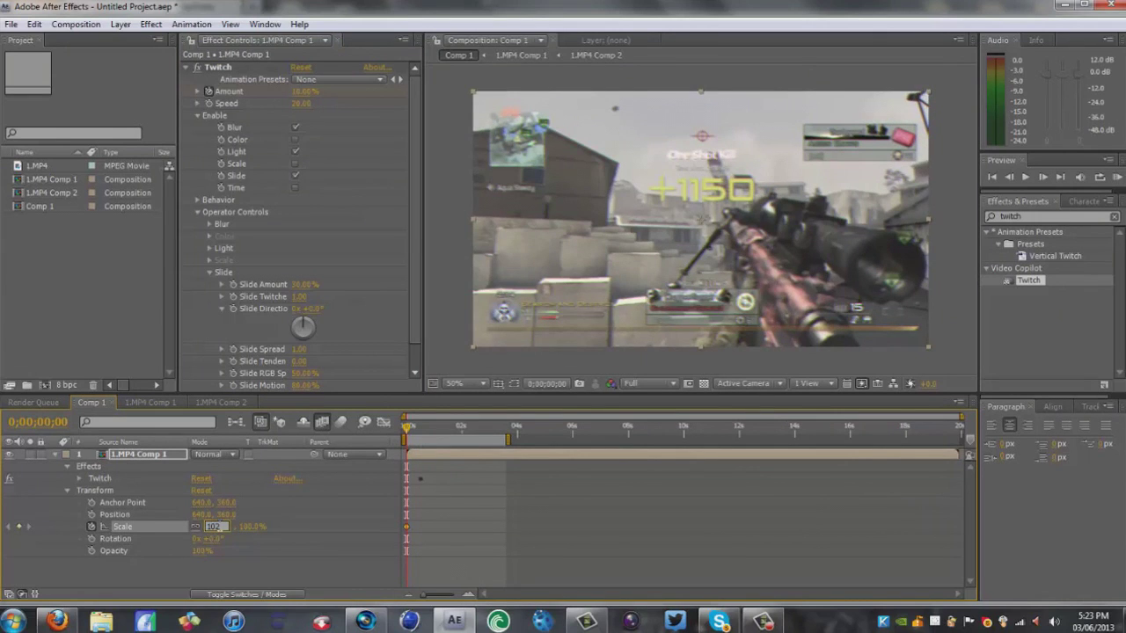
key(Return)
text(100)
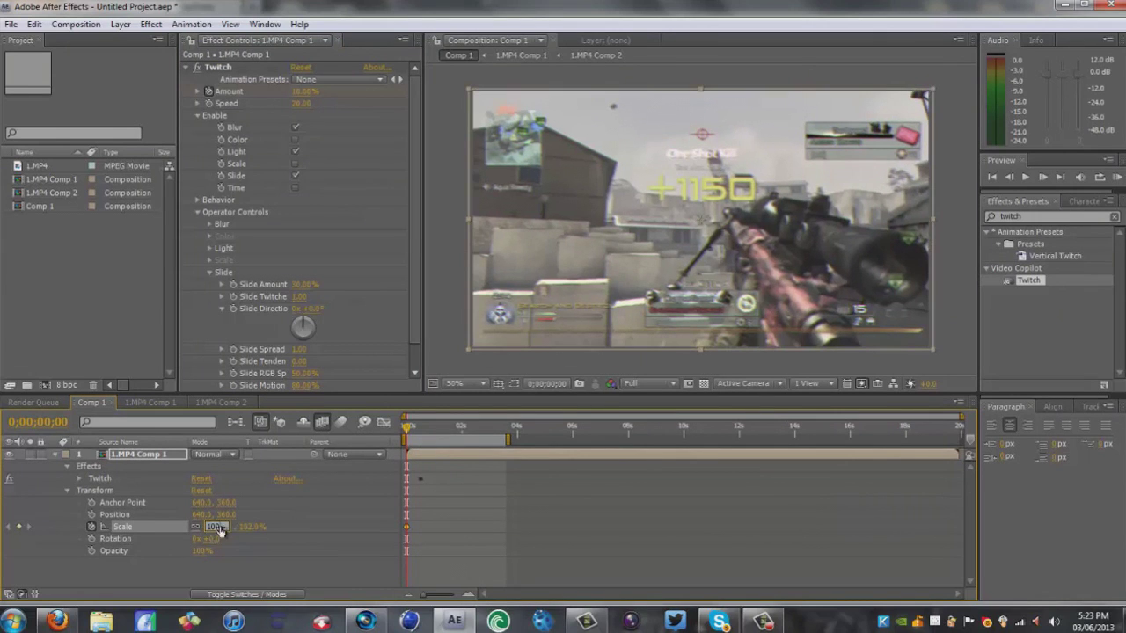
key(Return)
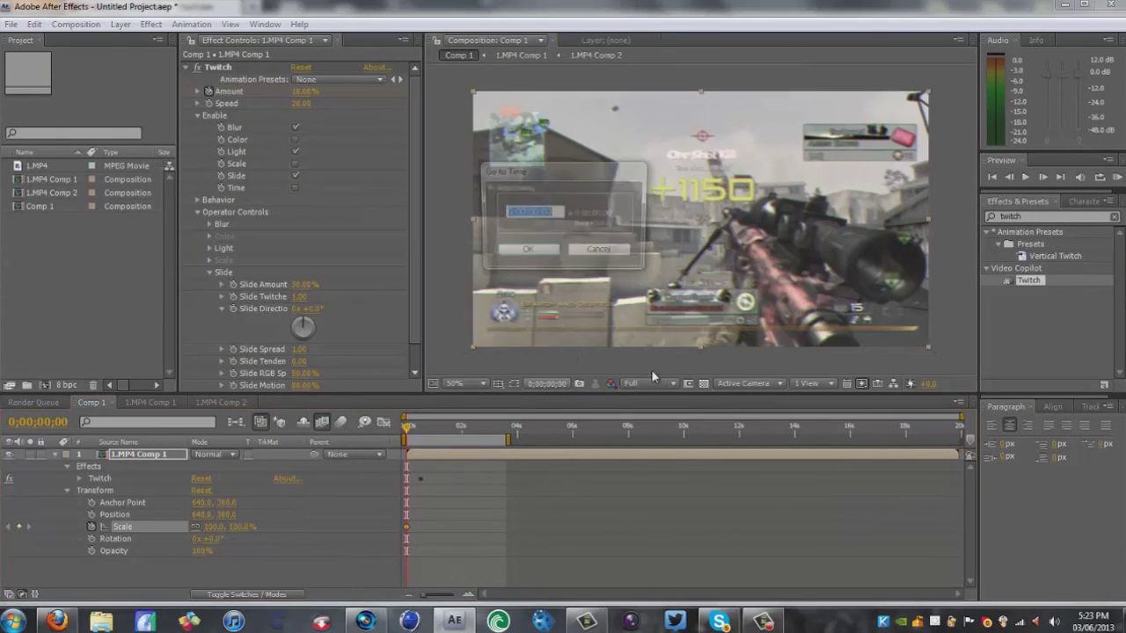
Go to 0;00;00;10 and set the 1.MP4 Comp 1 layer's Scale to 115%.
click(562, 383)
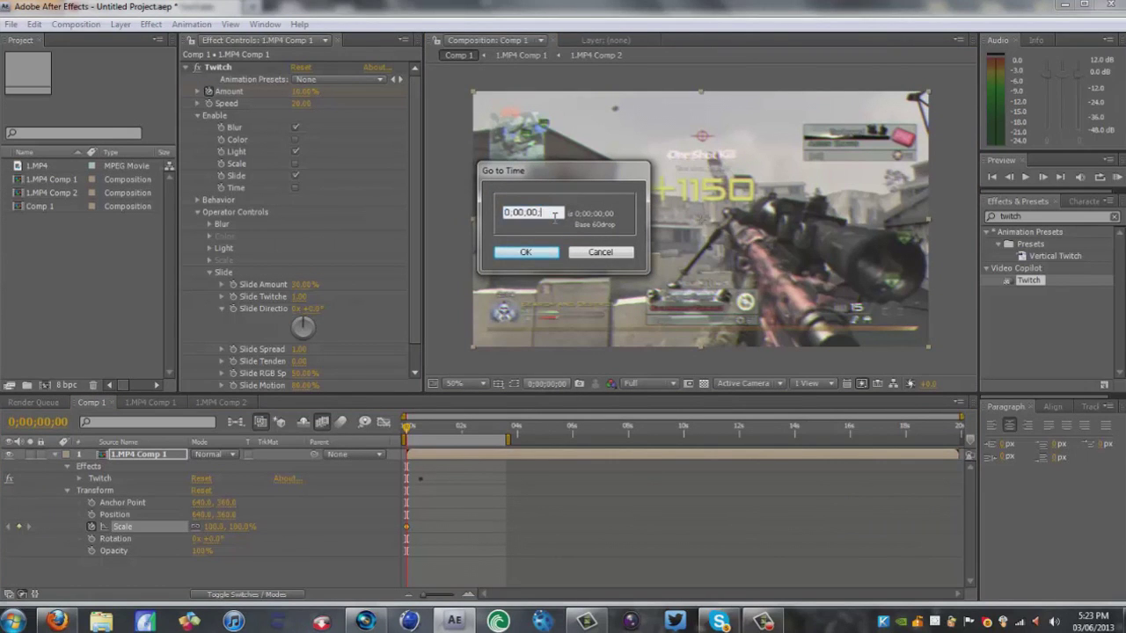
text(10)
key(Return)
click(214, 527)
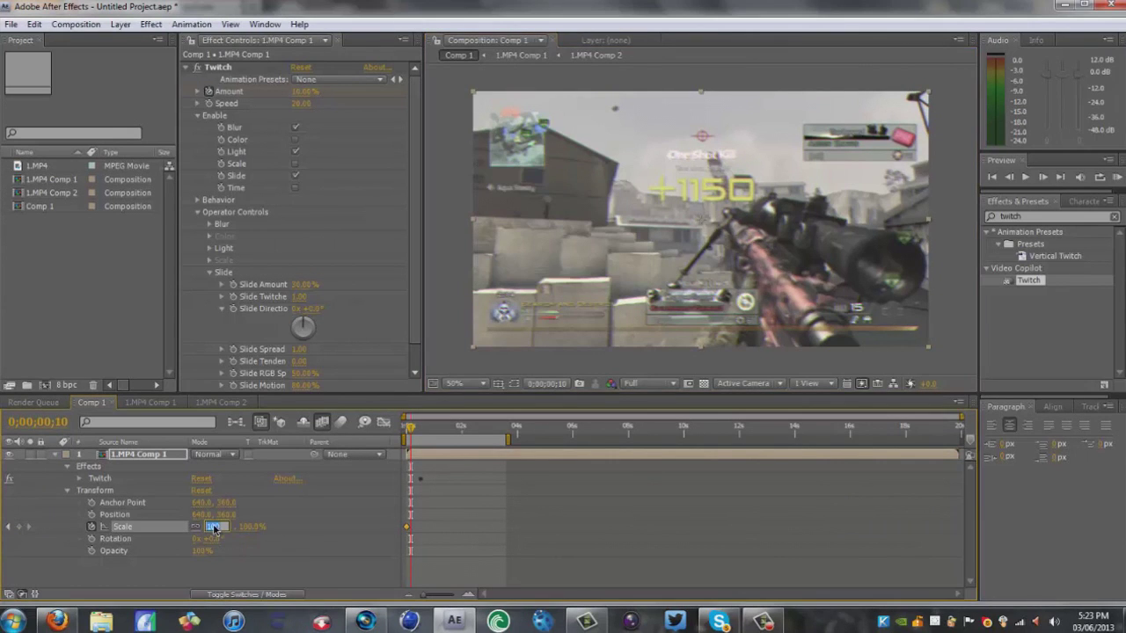
text(115)
key(Return)
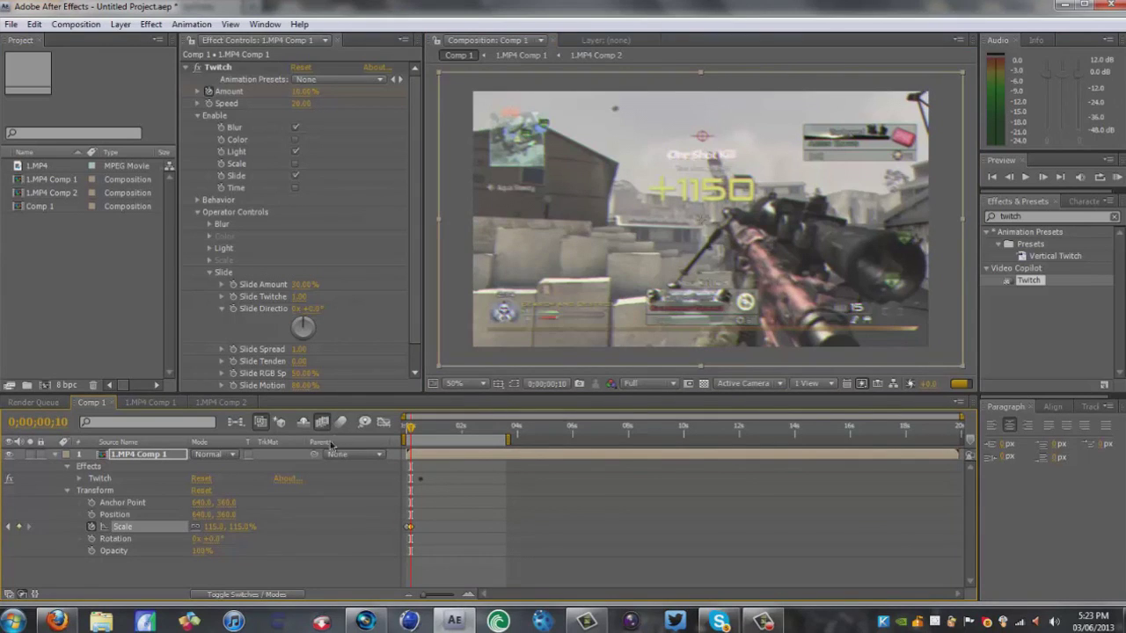
Move to the end of the work area at 0;00;03;35 and set the layer's Scale to 105%.
click(506, 429)
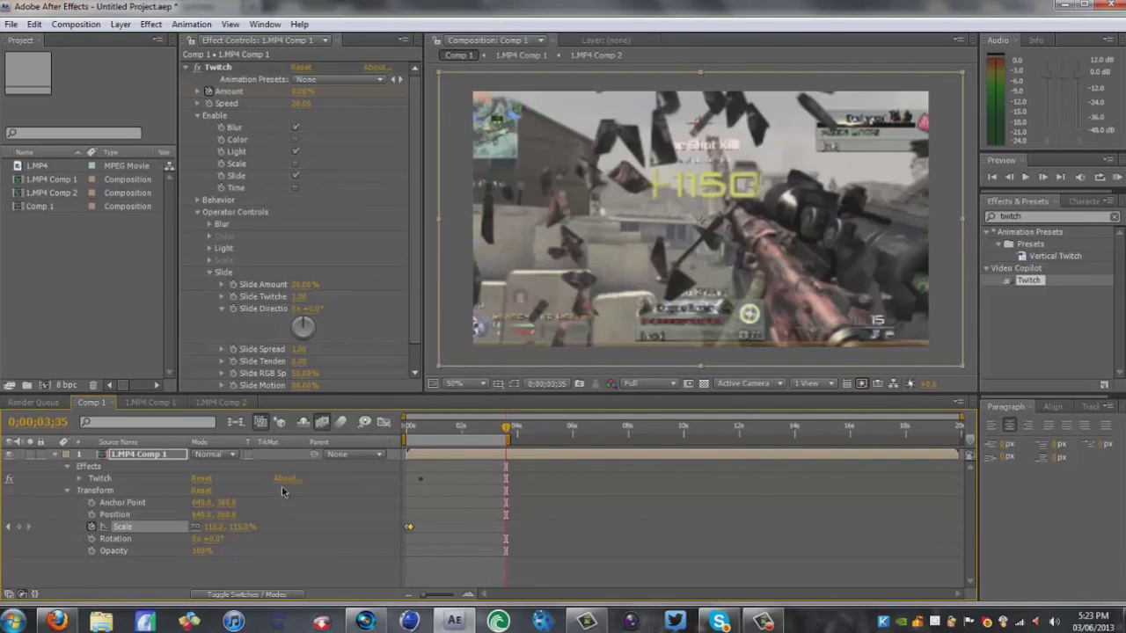
click(212, 527)
text(100)
key(Return)
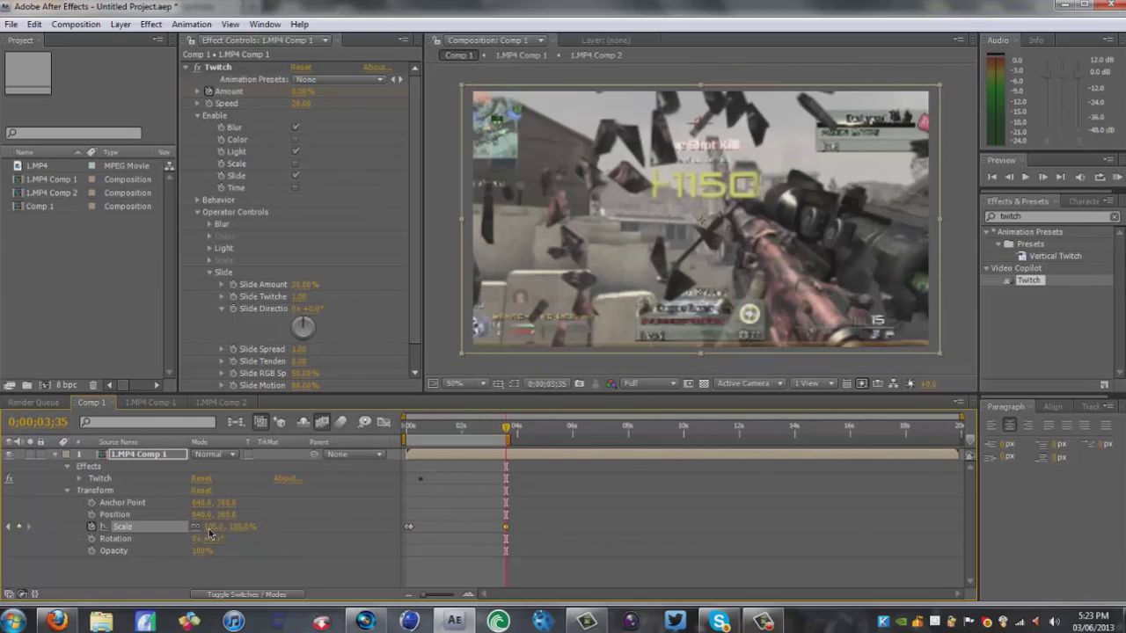
Go back to the start of the composition and add a null object to Comp 1.
drag(505, 429, 398, 455)
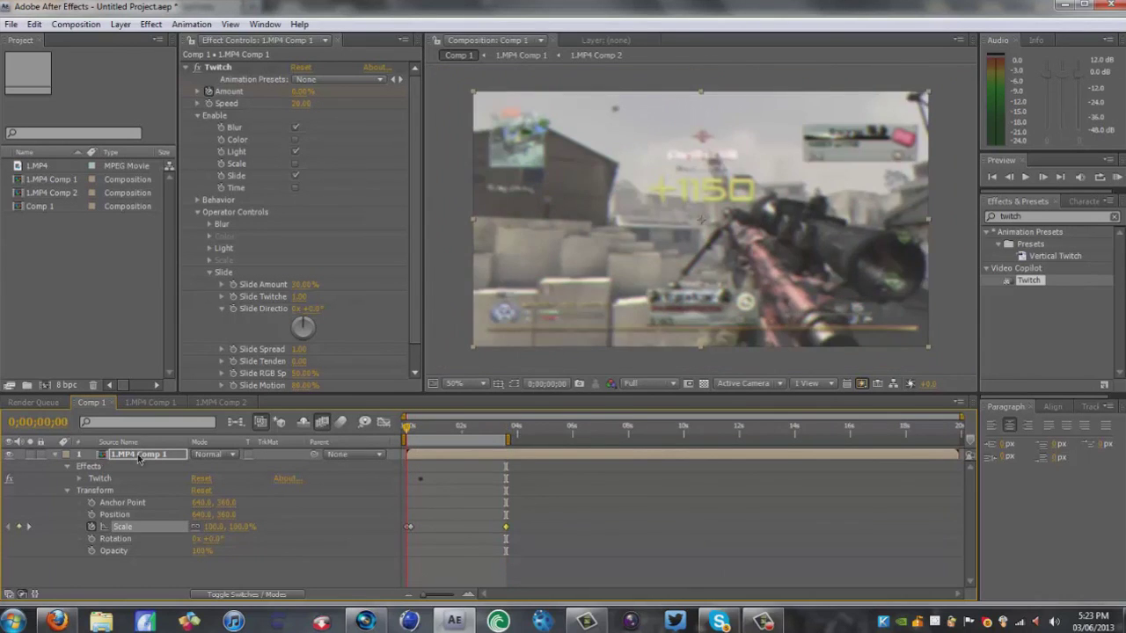
right_click(79, 456)
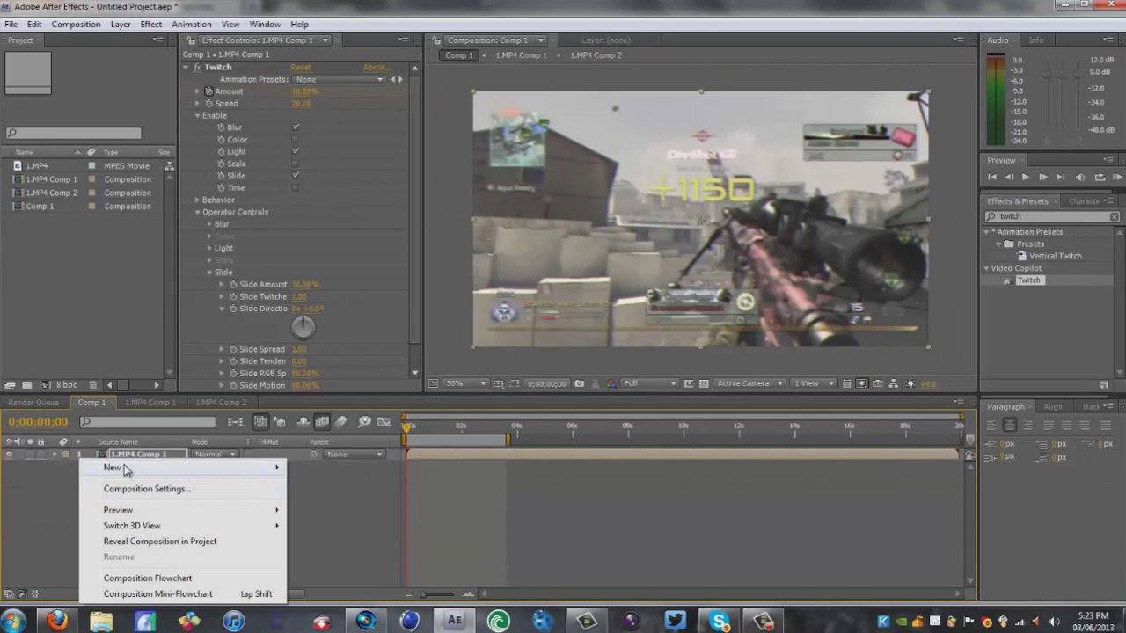
mouse_move(114, 468)
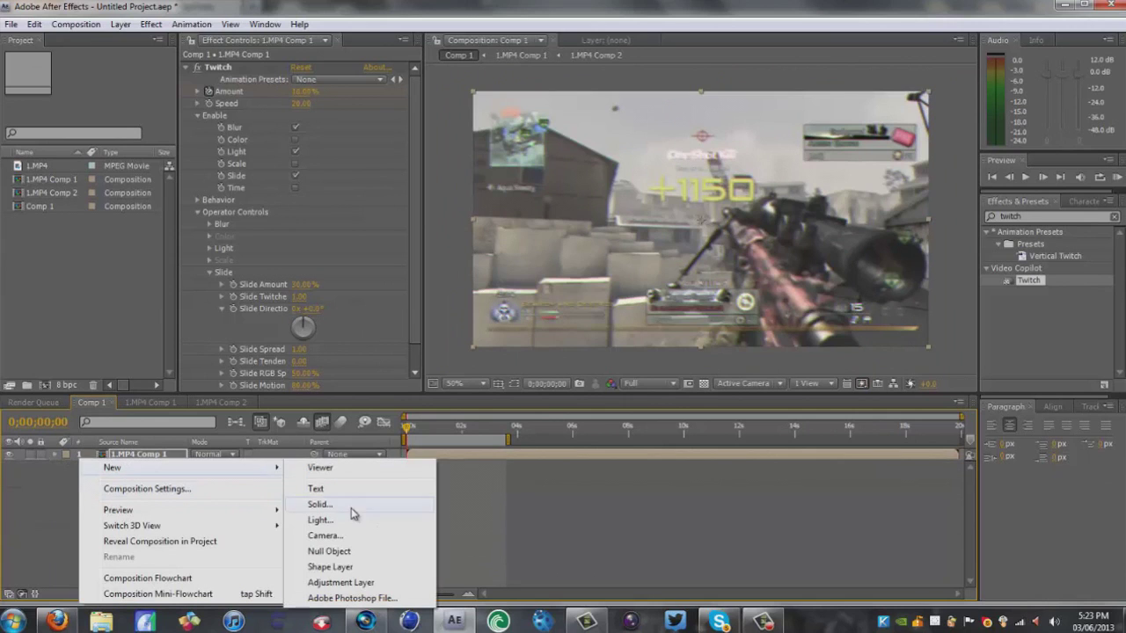
click(334, 552)
Add a camera with the 35mm preset to Comp 1 and place the Null 1 layer above it.
right_click(346, 535)
mouse_move(378, 472)
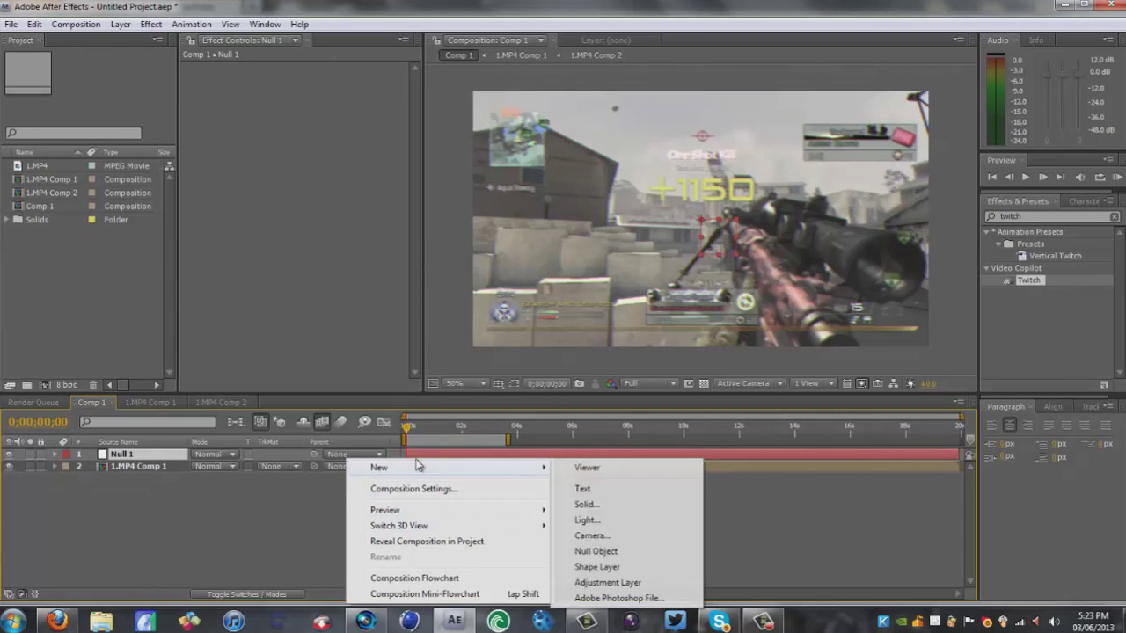
click(603, 535)
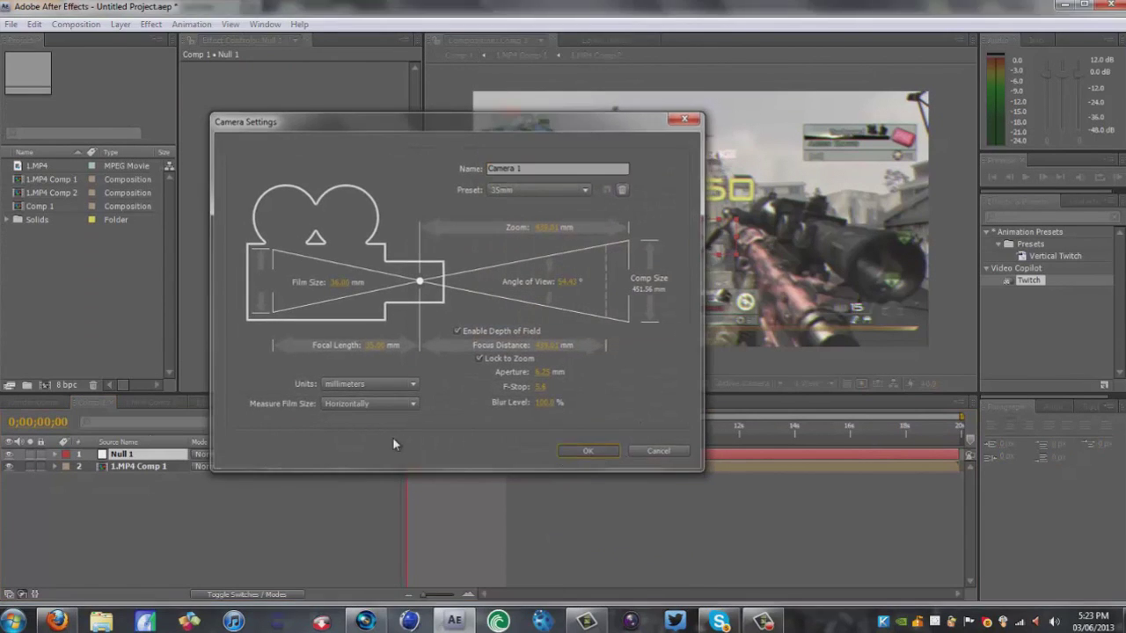
key(Return)
click(638, 260)
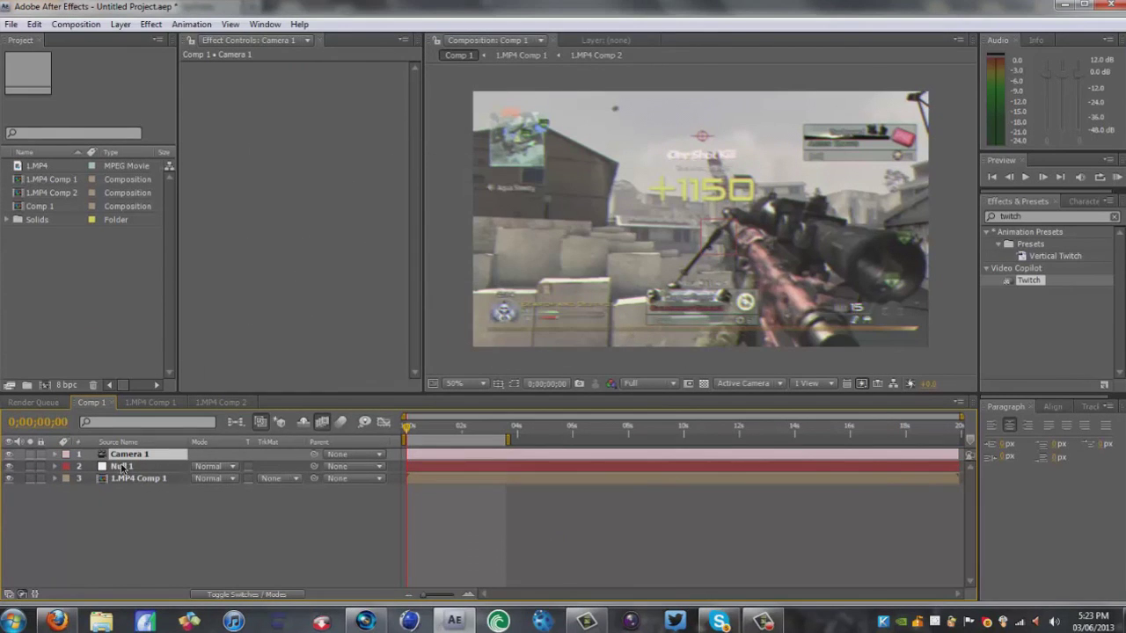
drag(126, 470, 128, 453)
Add the expression wiggle(2,15) to the Position of the Camera 1 layer.
click(133, 468)
key(p)
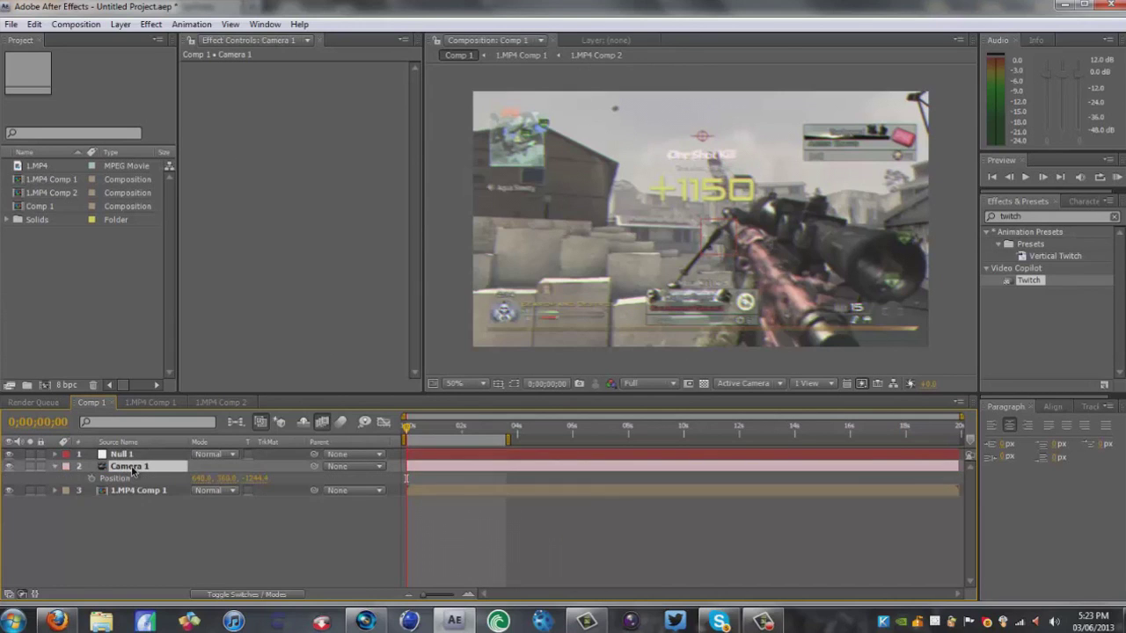
alt+click(92, 479)
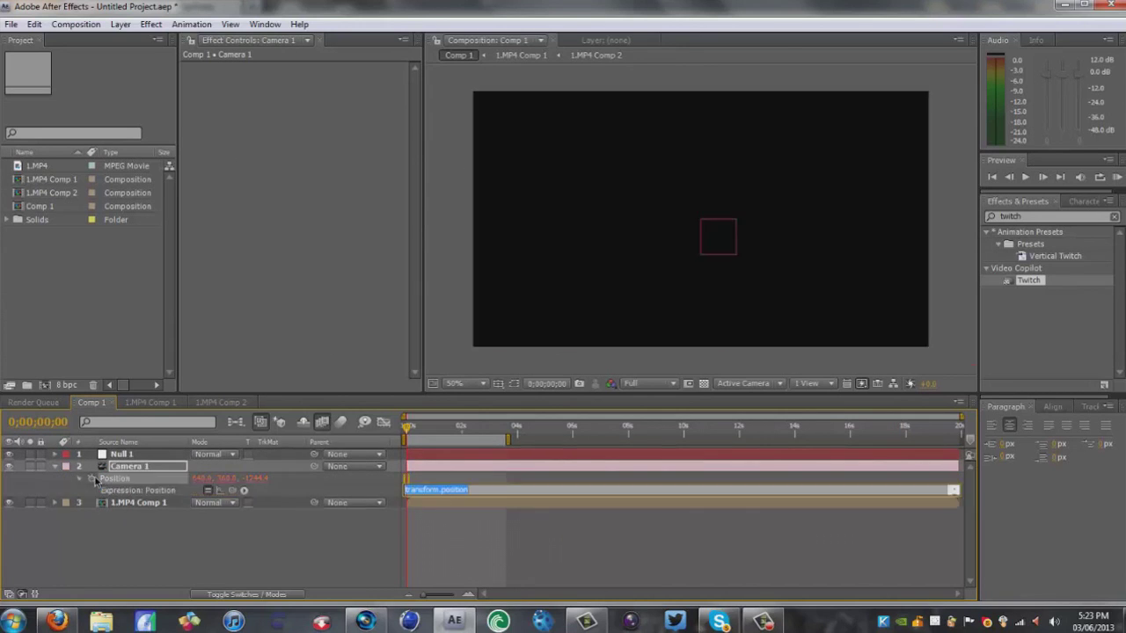
text(wiggle(2,15)
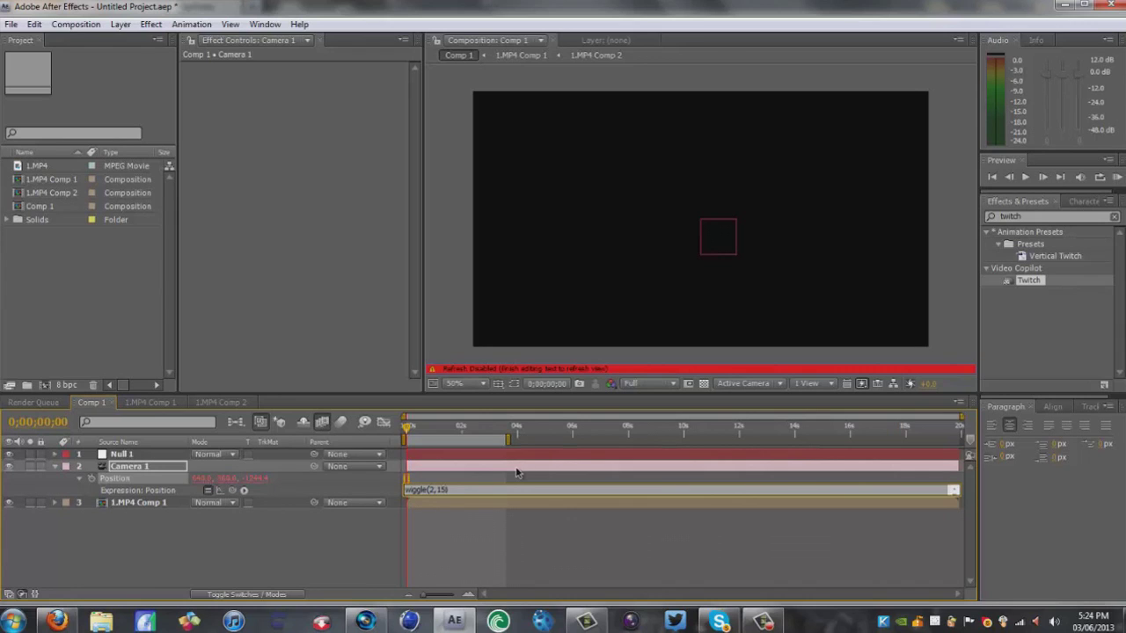
Parent the Null 1 layer to Camera 1 and the 1.MP4 Comp 1 layer to Null 1.
drag(314, 454, 119, 470)
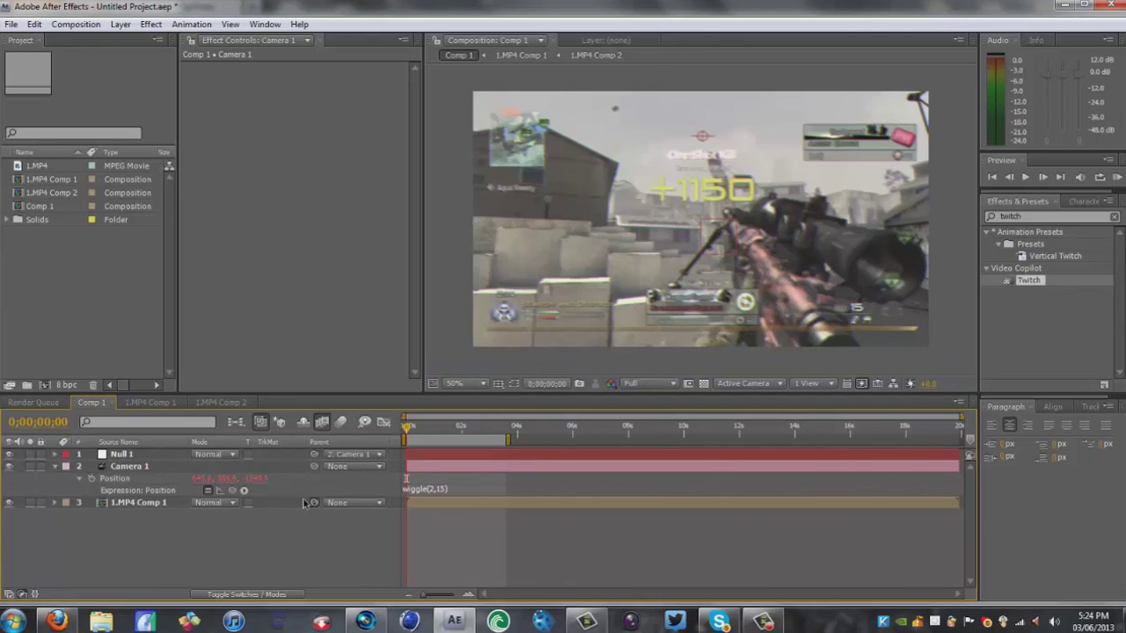
drag(314, 502, 104, 455)
Set the 1.MP4 Comp 1 layer's Scale keyframe at the start of the composition to 102%.
scroll(91, 546, down, 2)
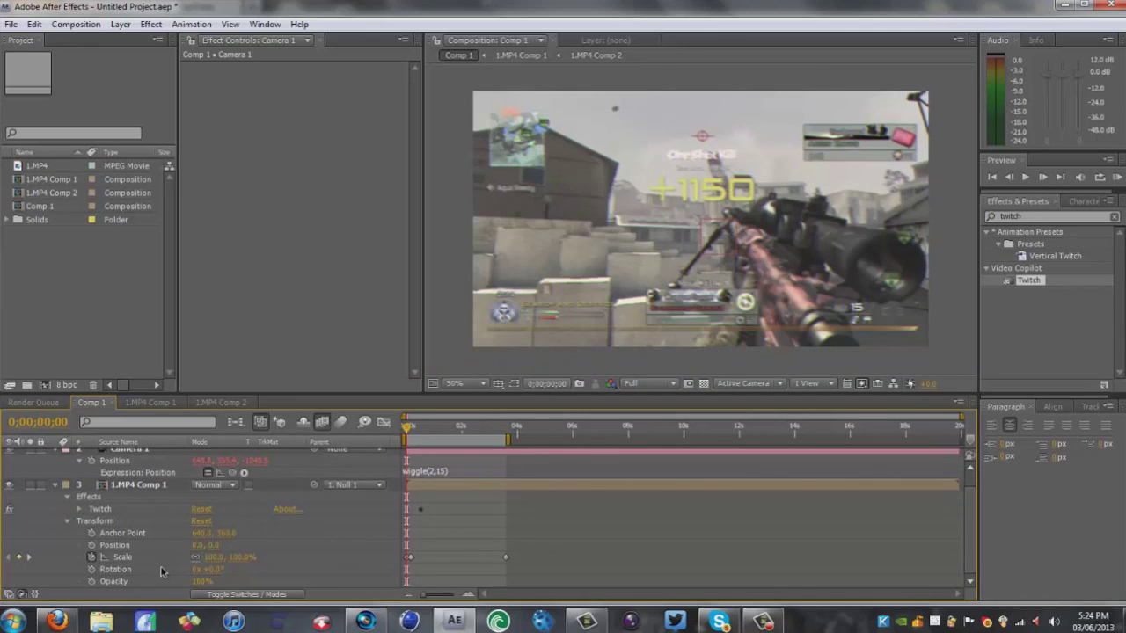
click(215, 557)
text(102)
key(Return)
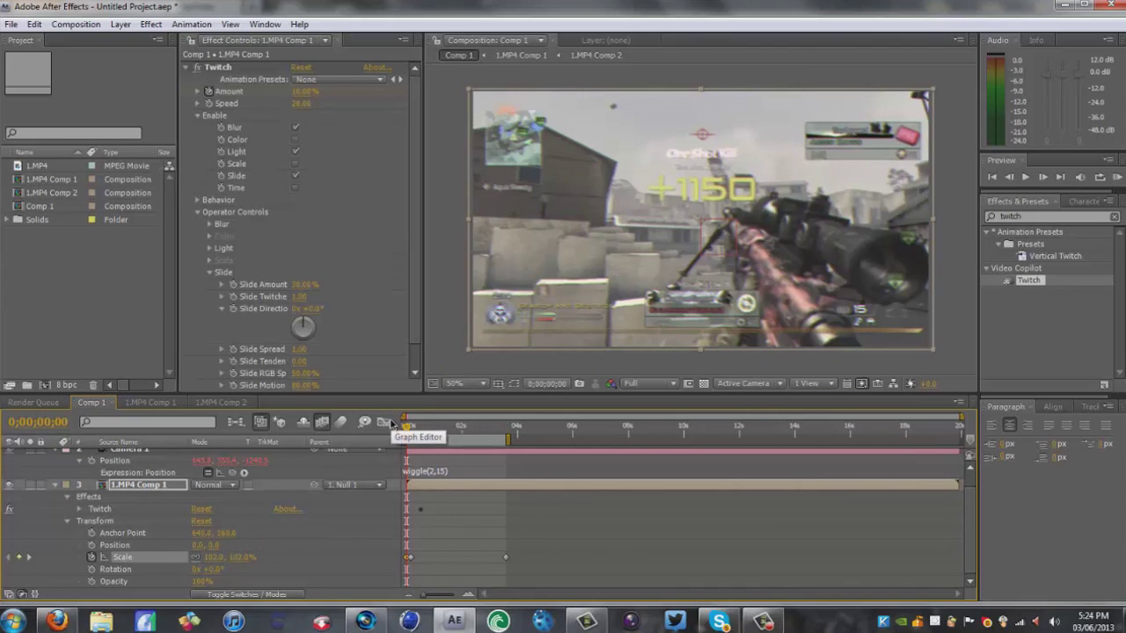
Preview the finished Comp 1 animation, return to its start and collapse the 1.MP4 Comp 1 layer's properties.
key(Caps_Lock)
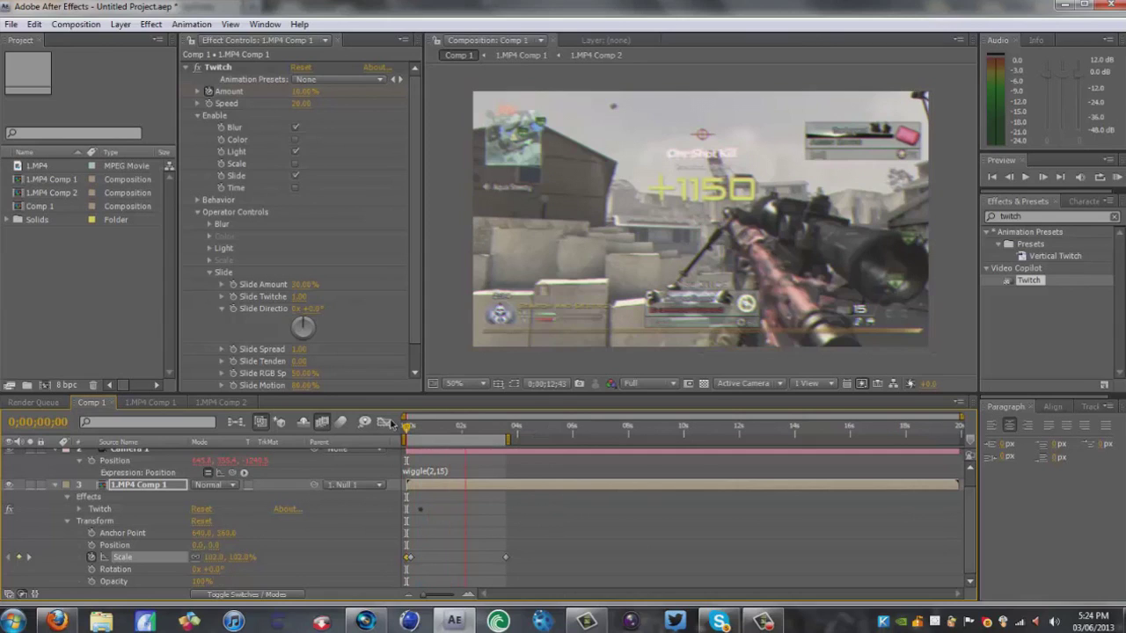
key(Caps_Lock)
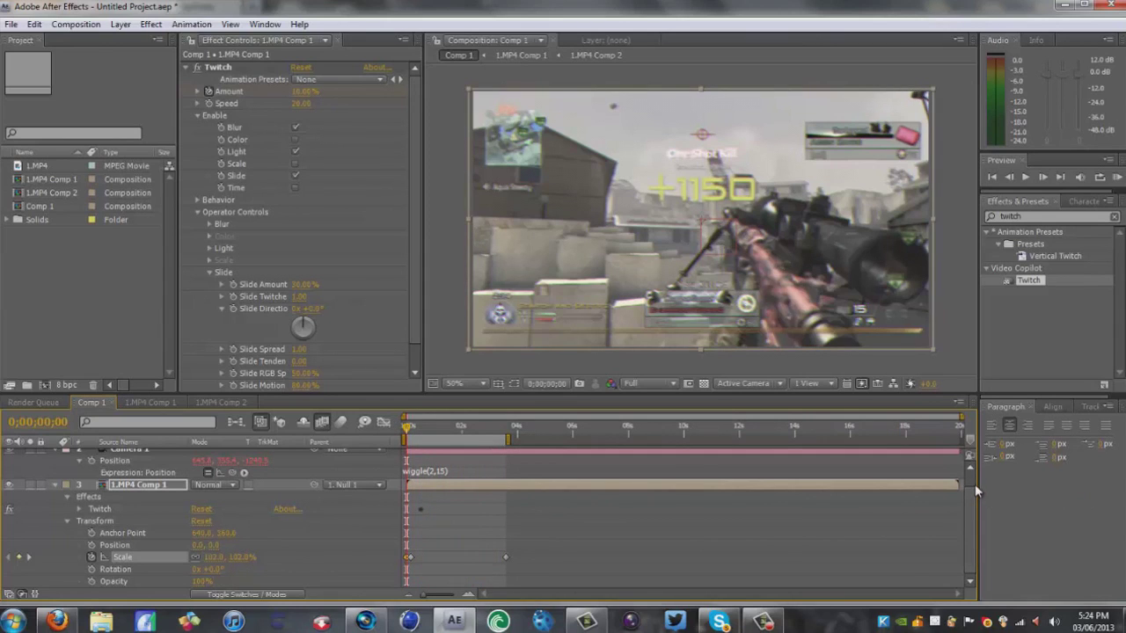
key(Caps_Lock)
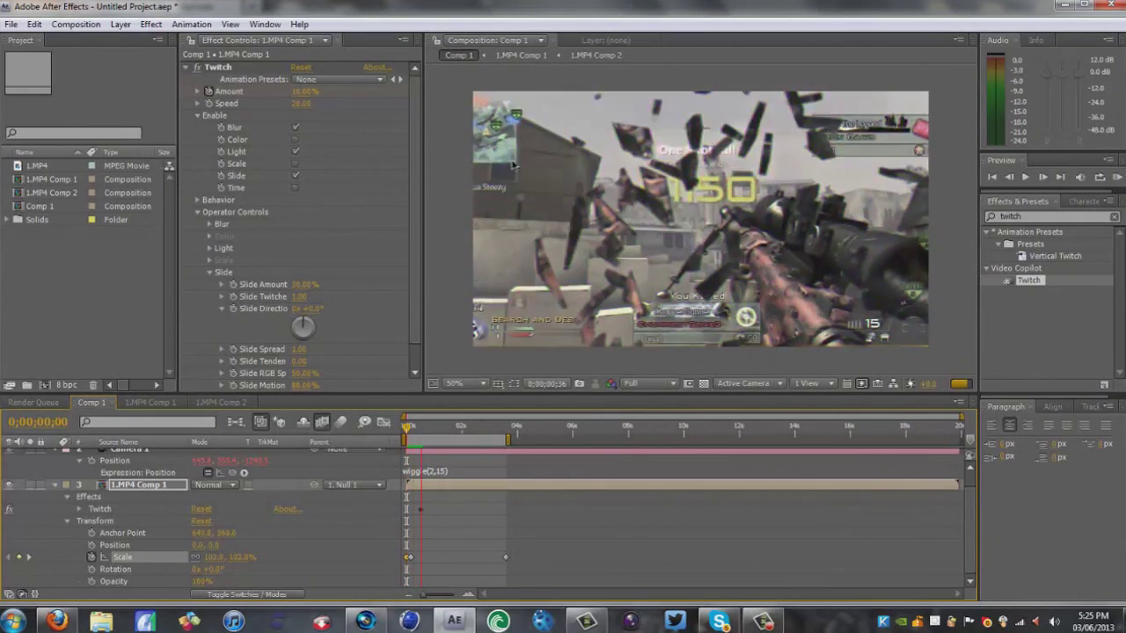
key(space)
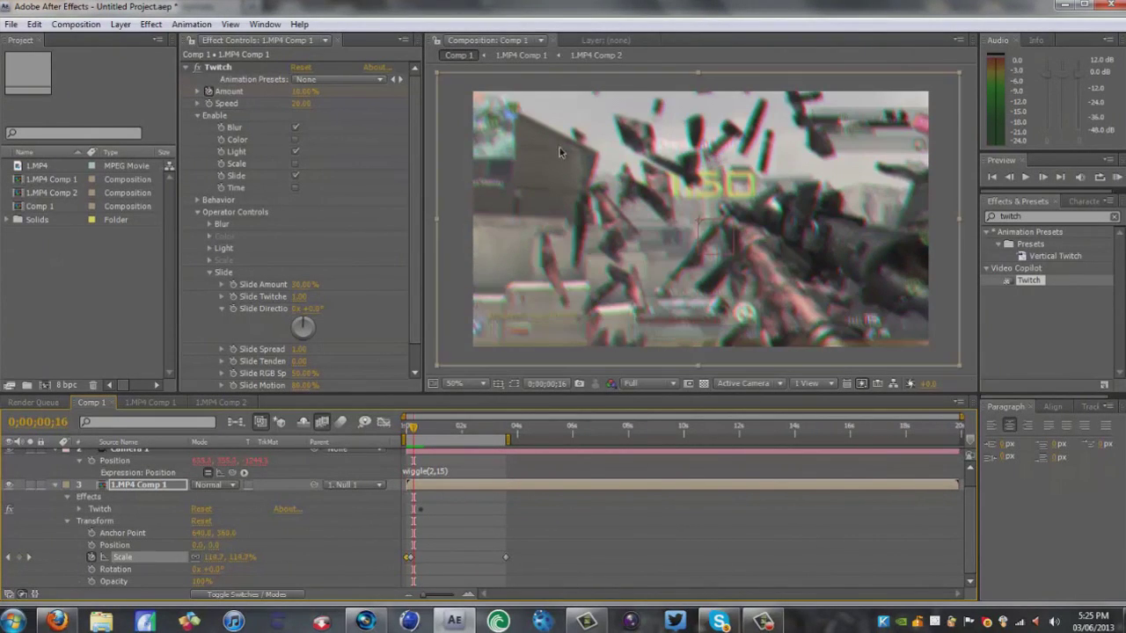
drag(412, 427, 405, 429)
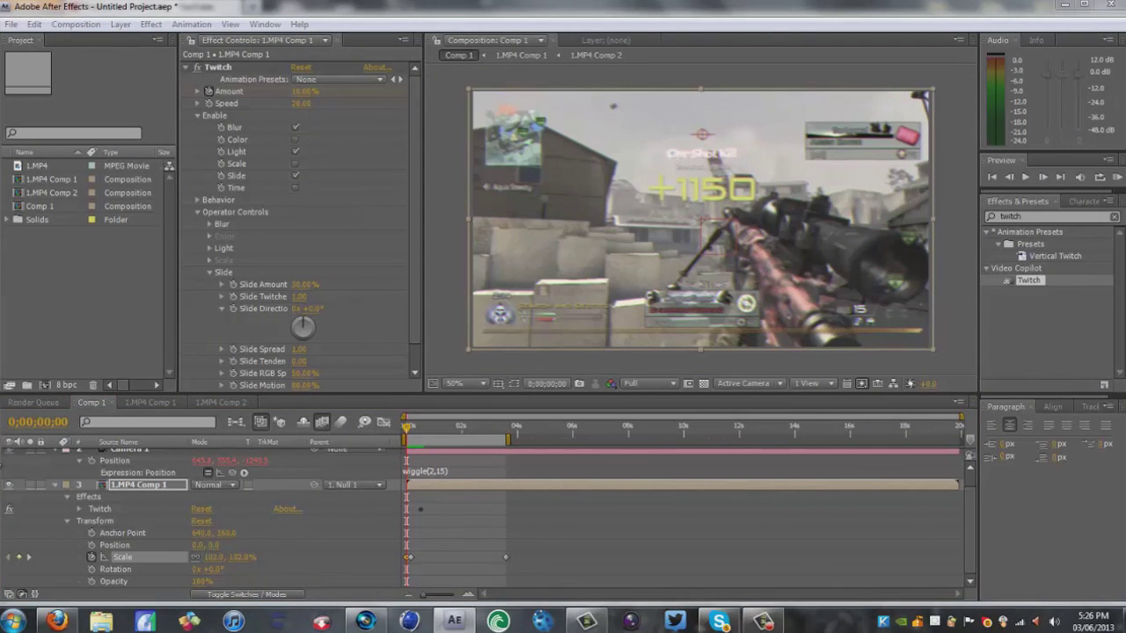
click(53, 485)
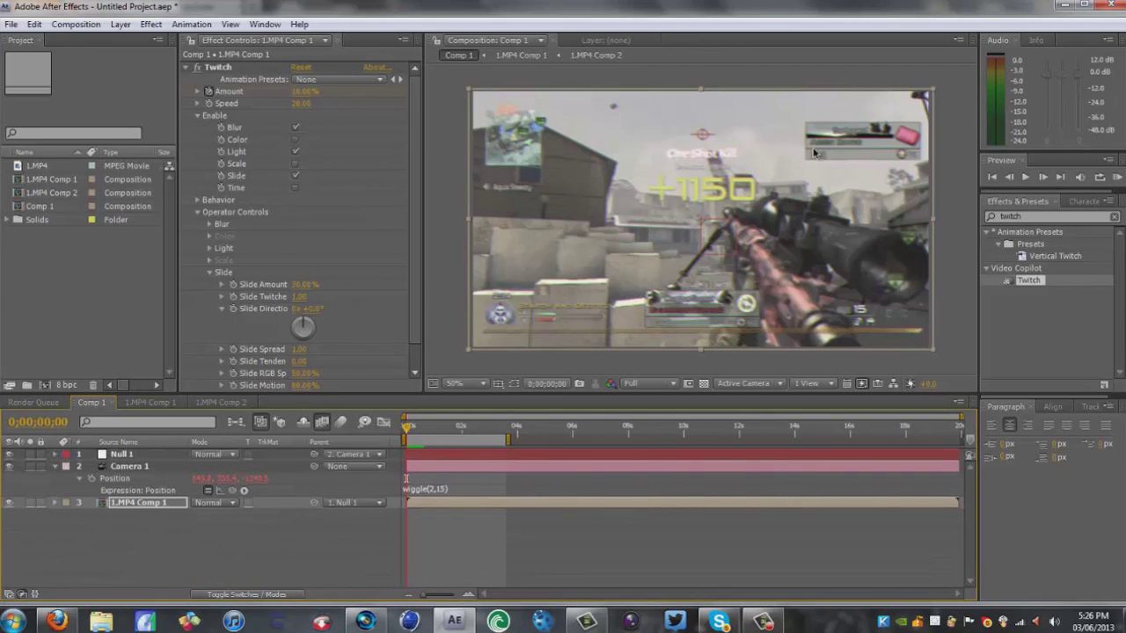